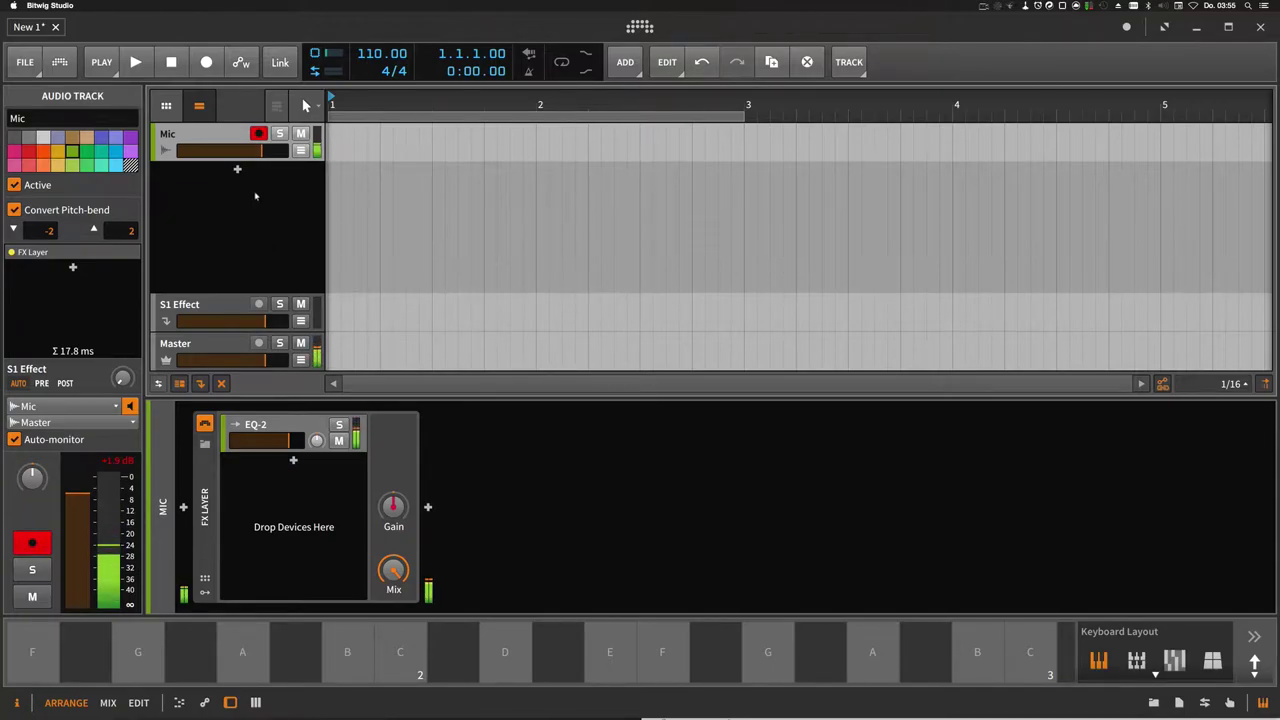
# Add a new instrument track and insert a Note Echo device on it
pyautogui.rightClick(256, 193)
pyautogui.click(290, 207)
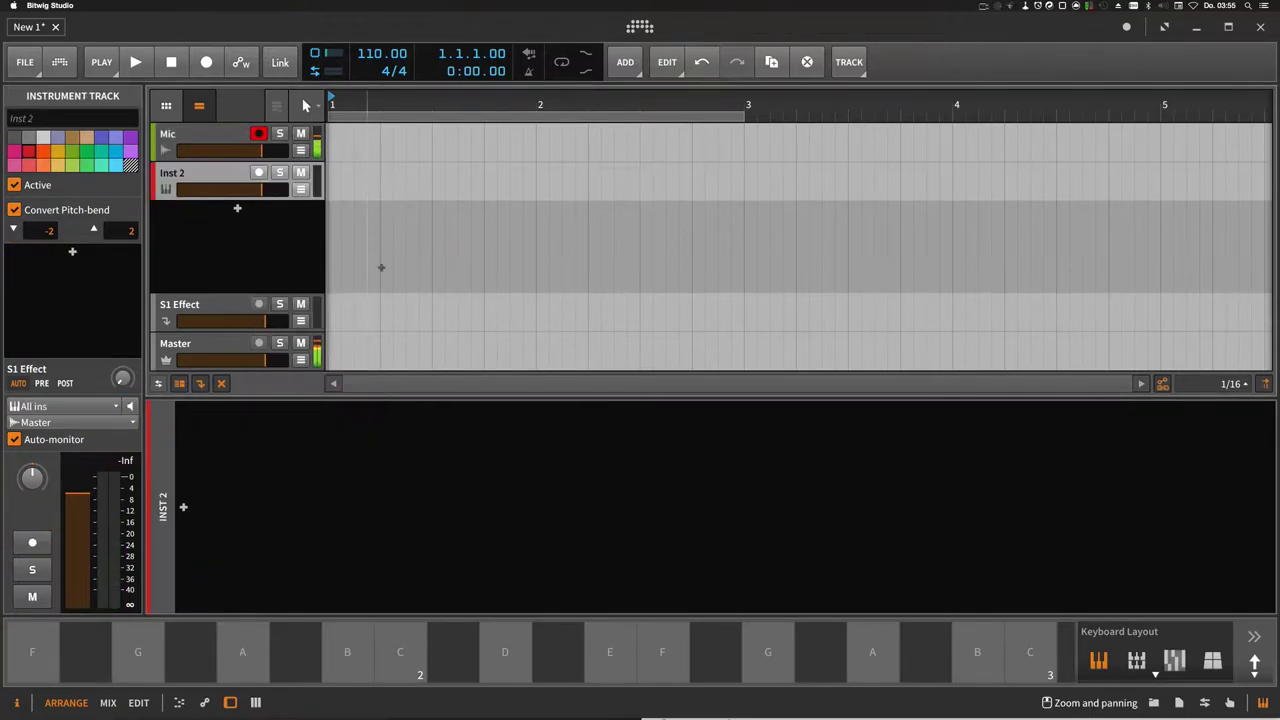
pyautogui.click(183, 507)
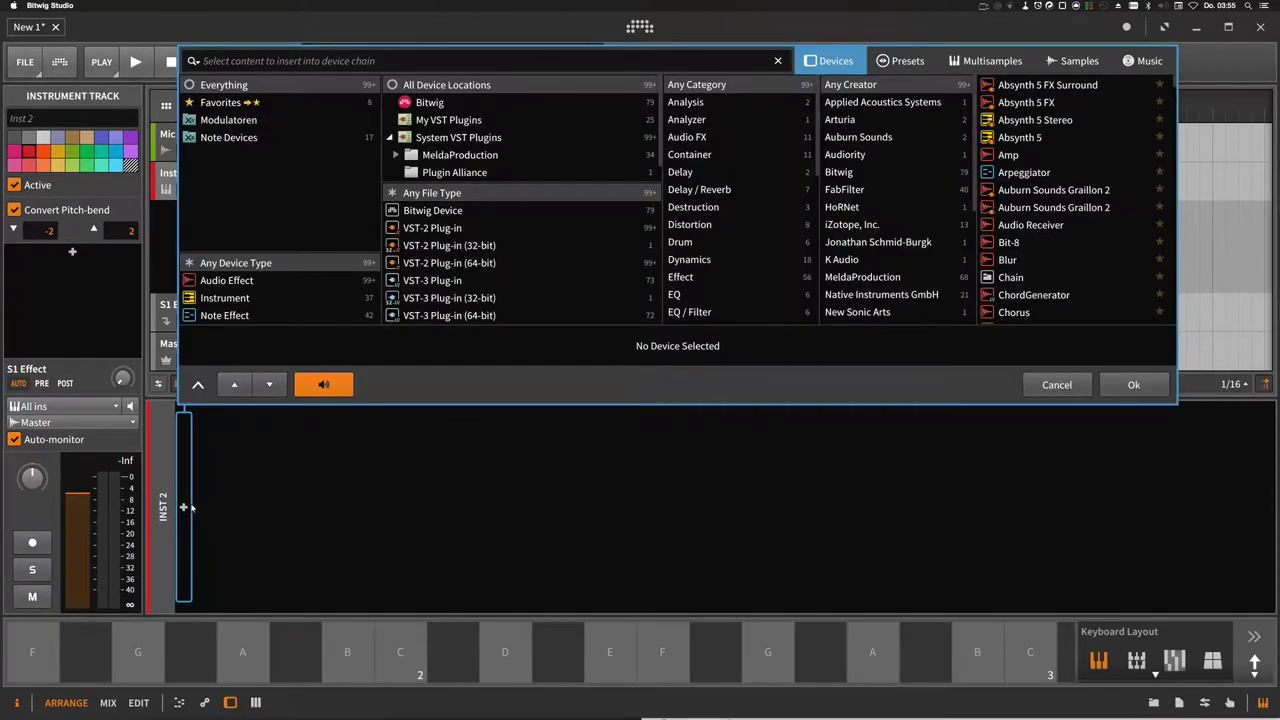
pyautogui.write('note')
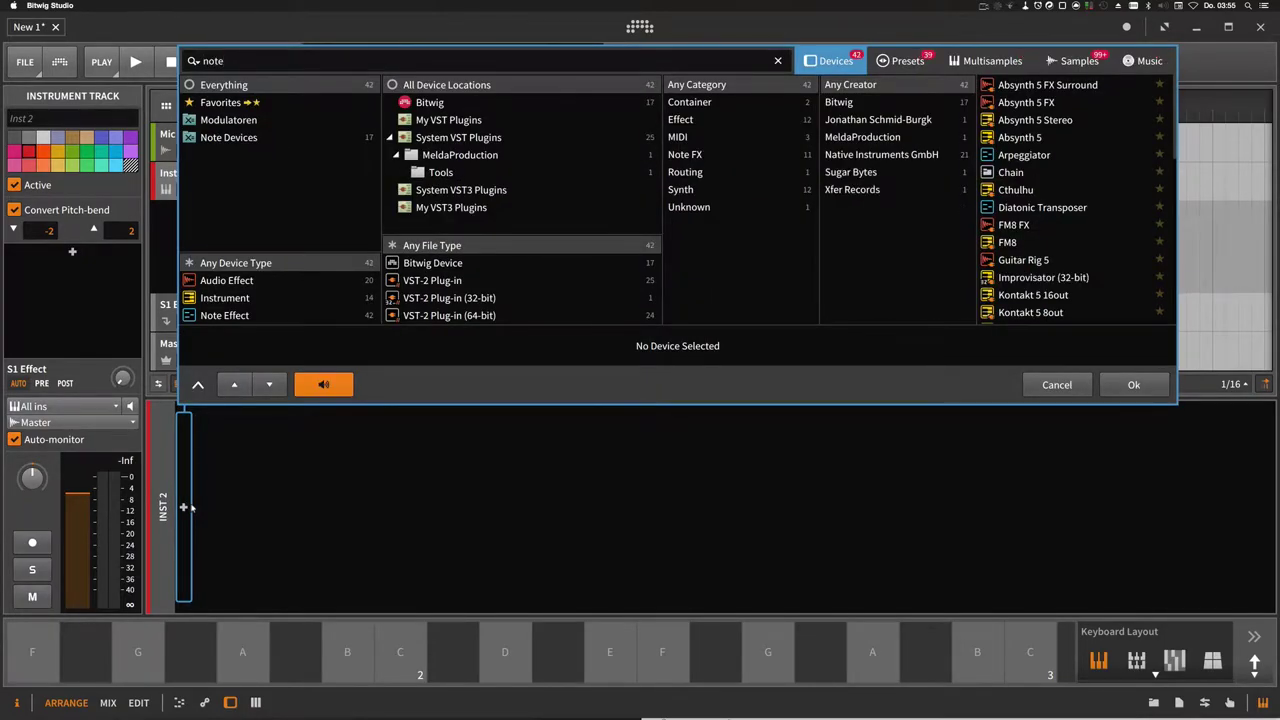
pyautogui.write(' ech')
pyautogui.press('Return')
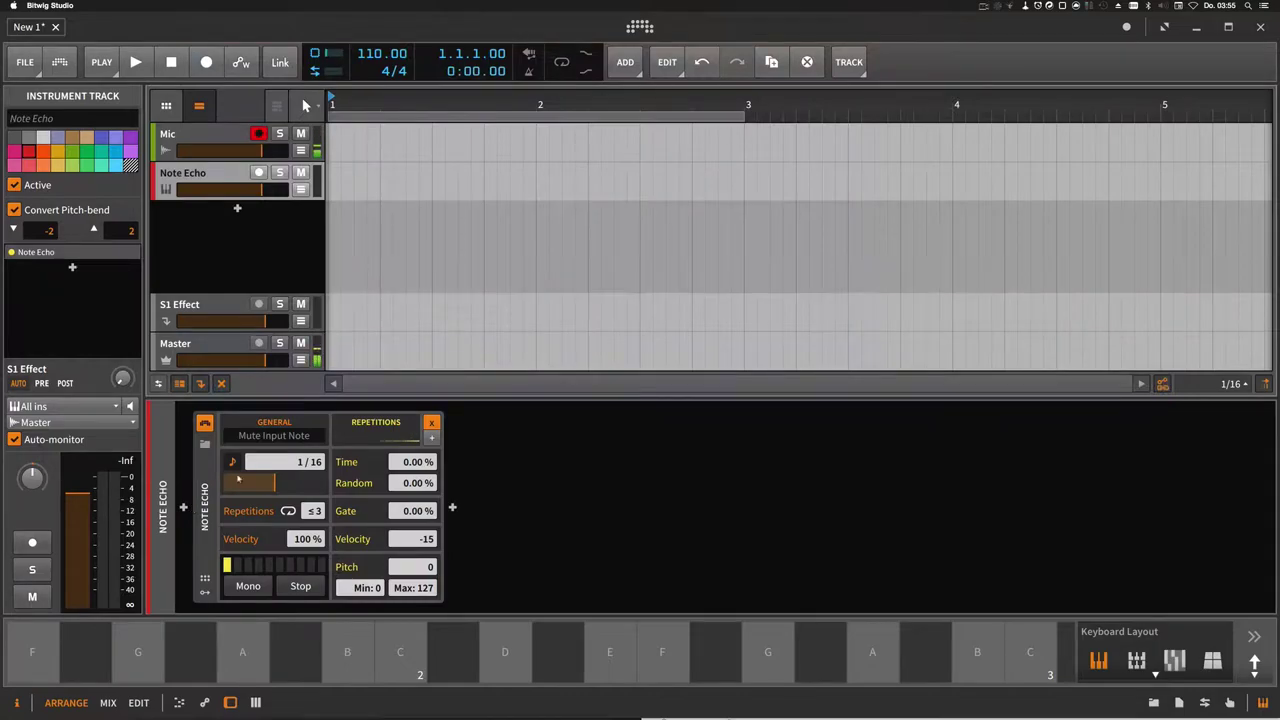
# Nudge the Note Echo timing offset and record-arm the track to play a test note
pyautogui.click(213, 505)
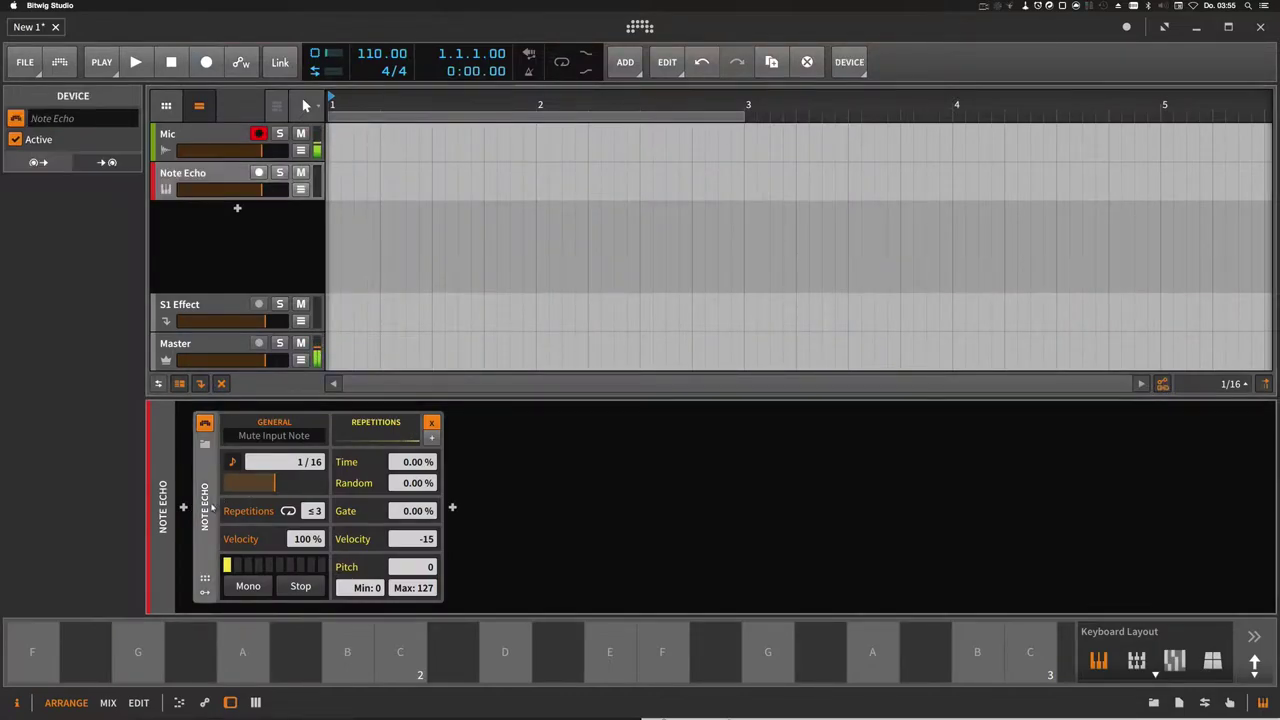
pyautogui.moveTo(269, 481); pyautogui.dragTo(273, 481)
pyautogui.moveTo(262, 482)
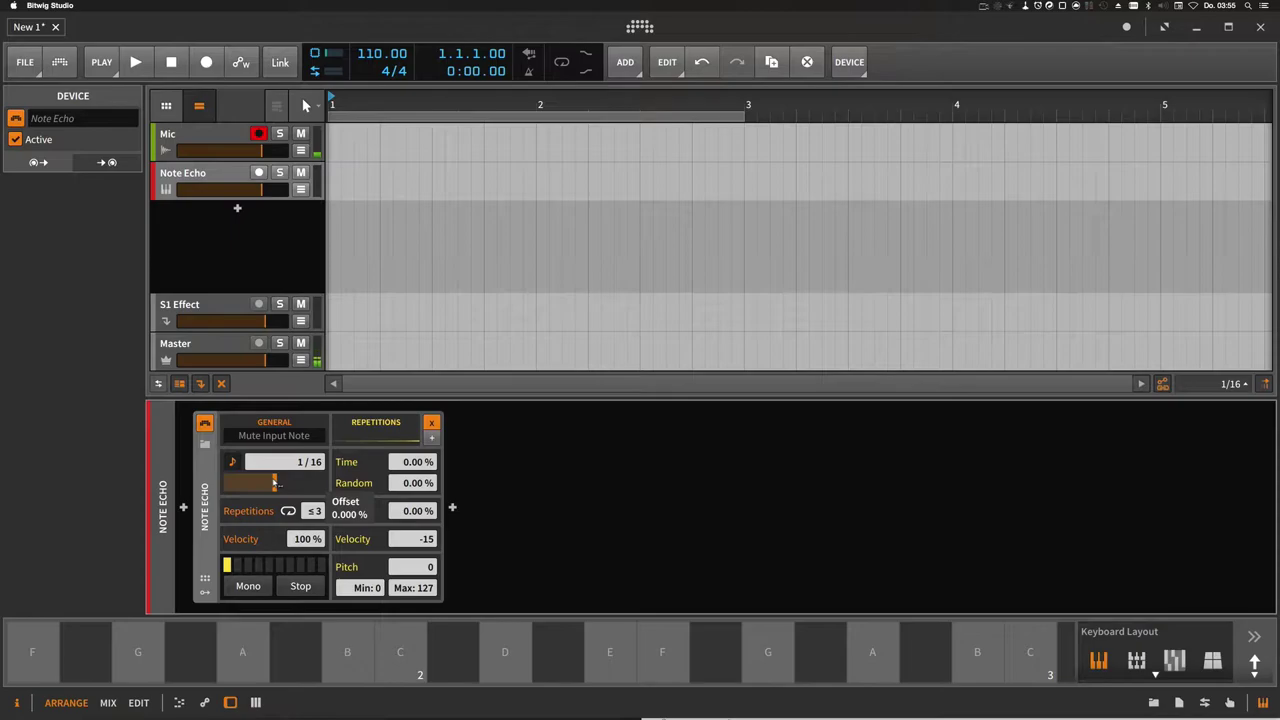
pyautogui.click(258, 176)
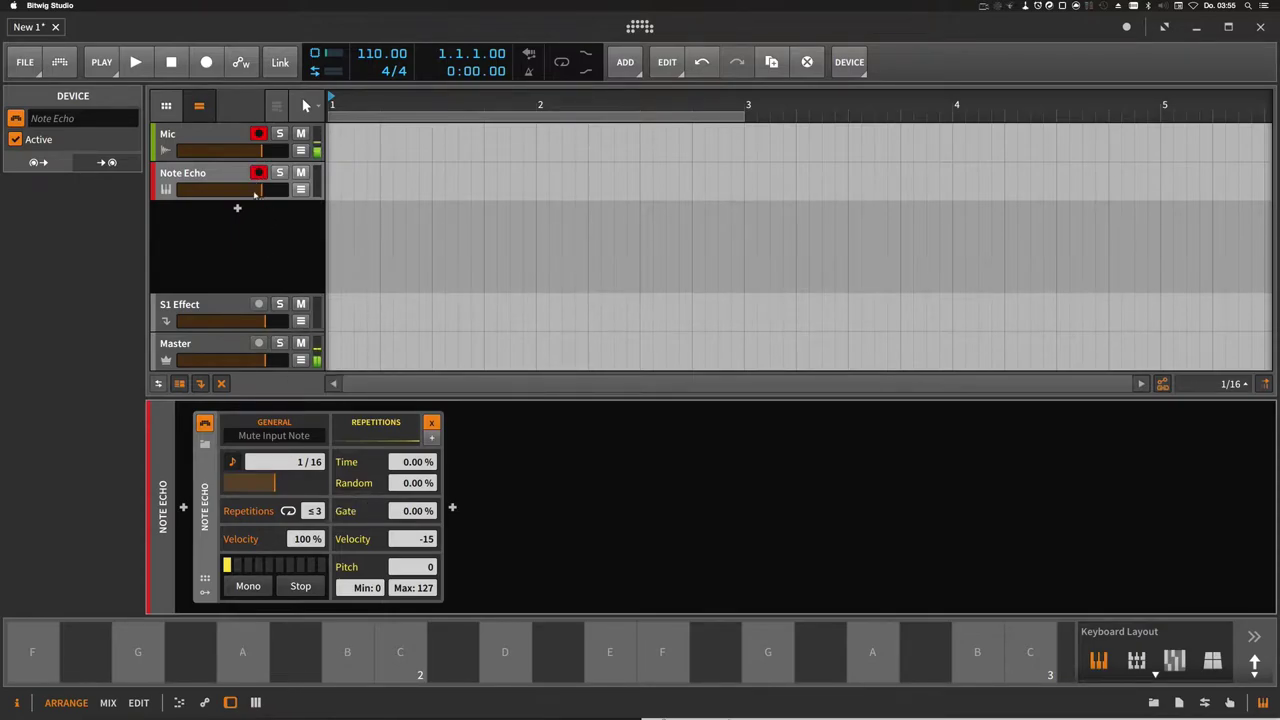
pyautogui.press('a')
pyautogui.press('a')
# Set the echo delay to 10/16 with endless repetitions and feedback velocity 0
pyautogui.moveTo(309, 466)
pyautogui.mouseDown()
pyautogui.moveTo(309, 436)
pyautogui.moveTo(306, 474)
pyautogui.mouseUp()
pyautogui.click(288, 511)
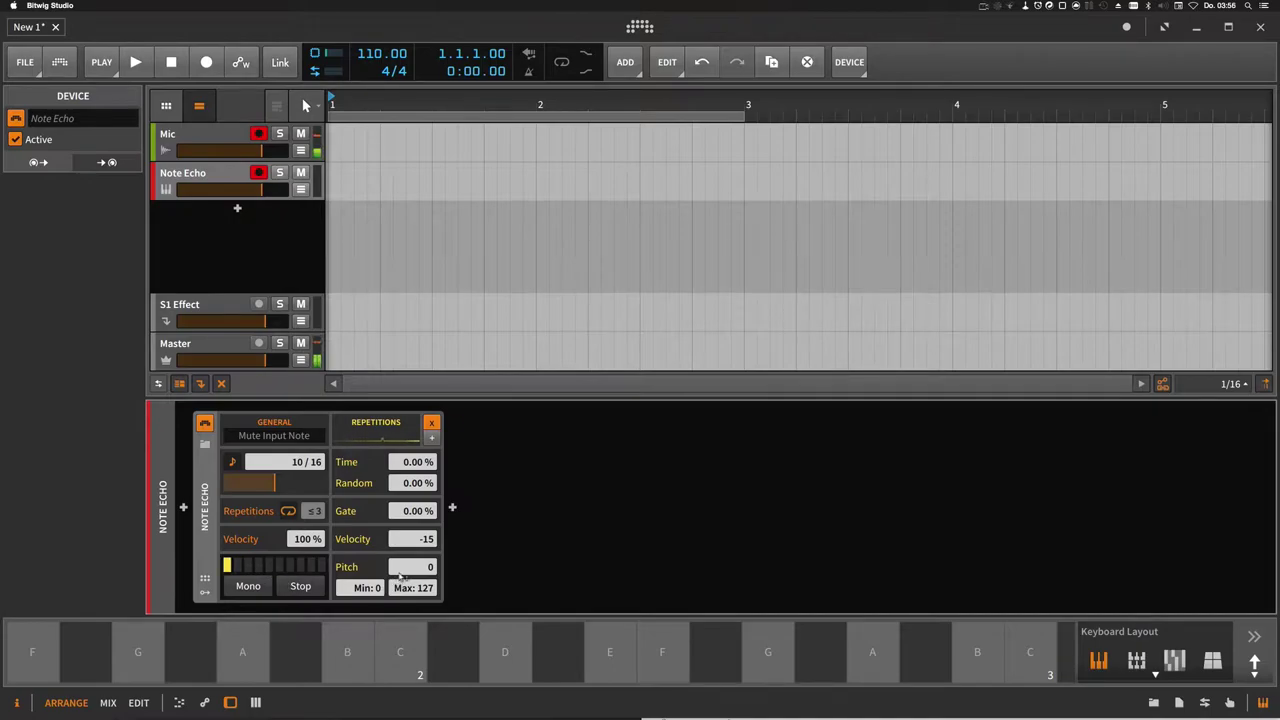
pyautogui.doubleClick(422, 538)
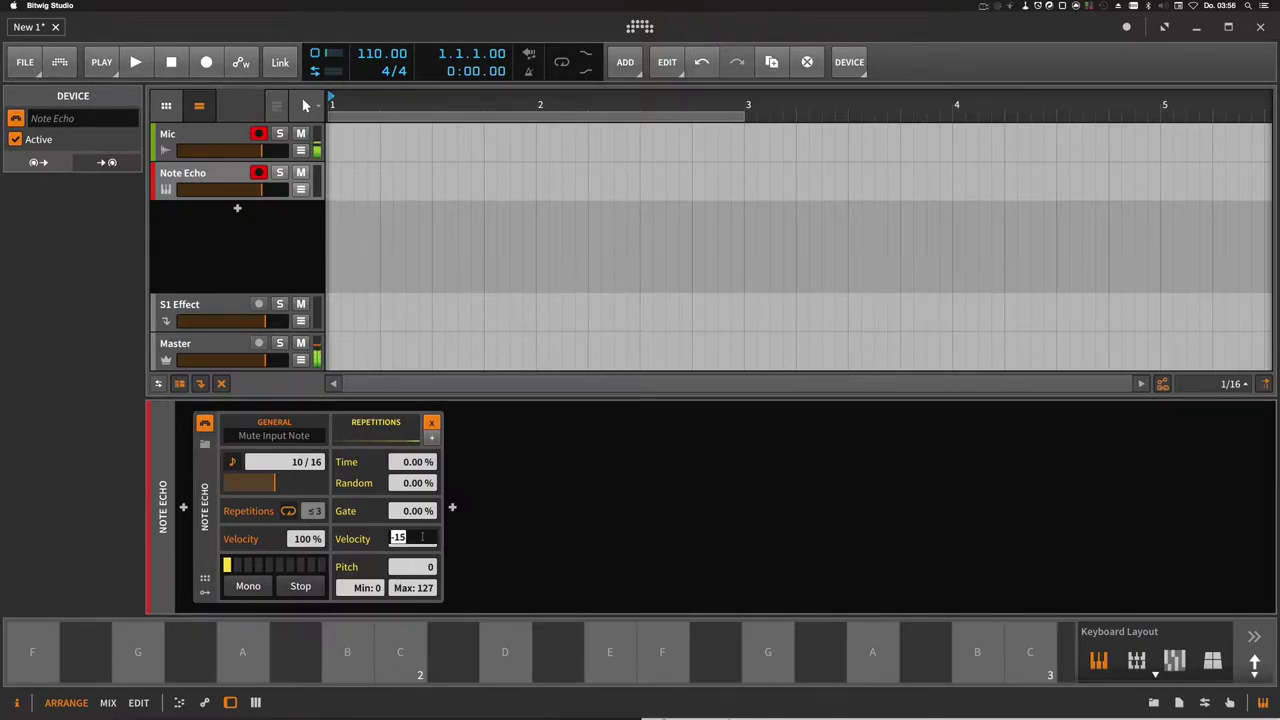
pyautogui.write('0')
pyautogui.press('Return')
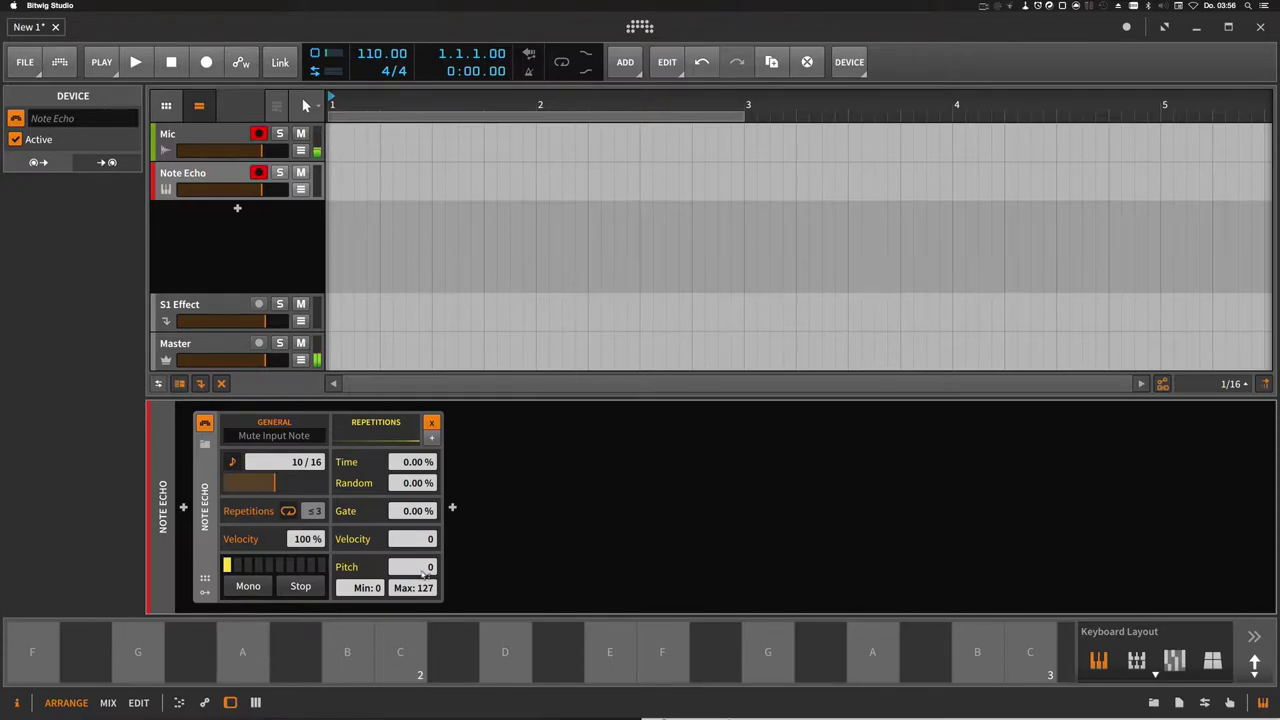
# Add a Random modulator to Note Echo, mapped to feedback pitch at 1.000
pyautogui.click(205, 594)
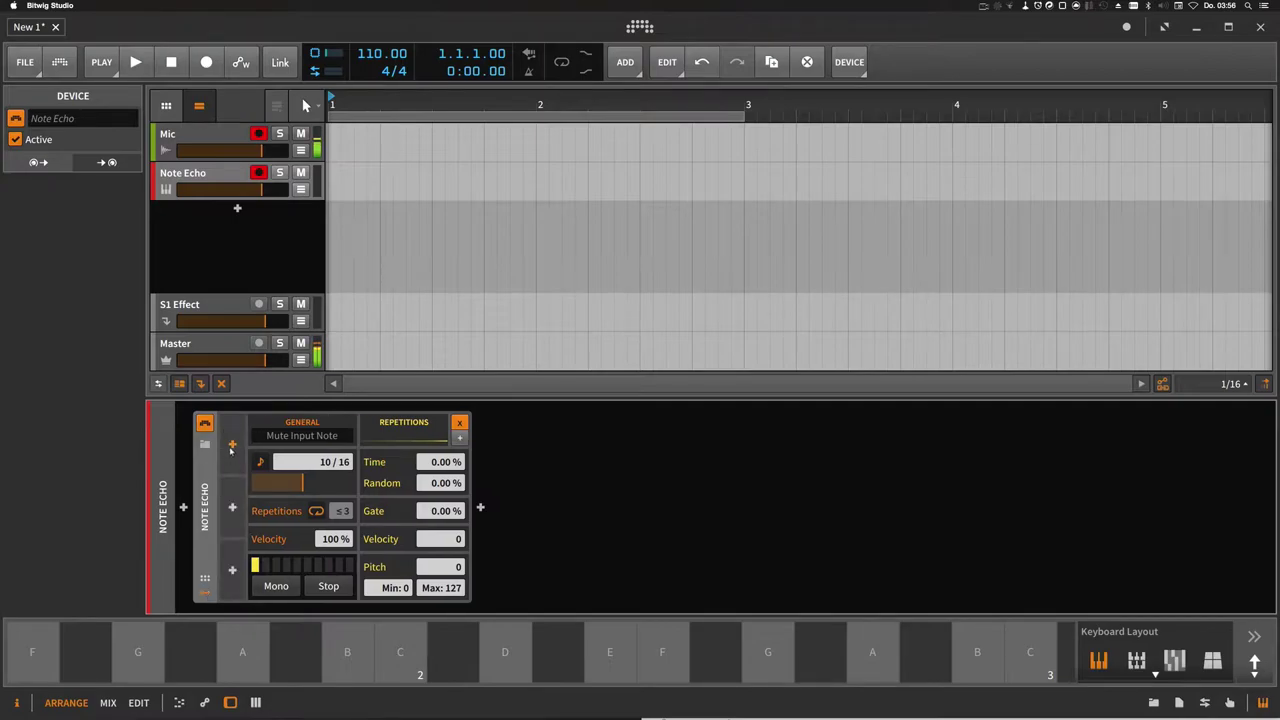
pyautogui.click(232, 446)
pyautogui.write('rand')
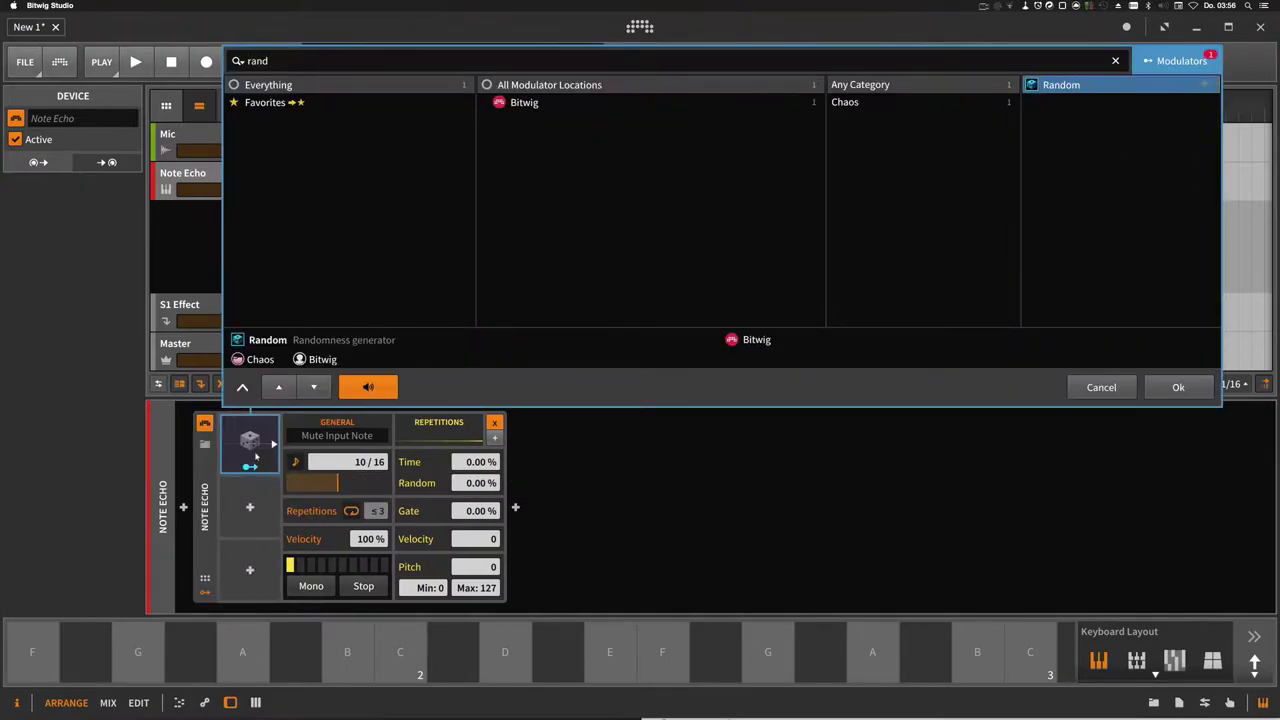
pyautogui.press('Return')
pyautogui.click(250, 466)
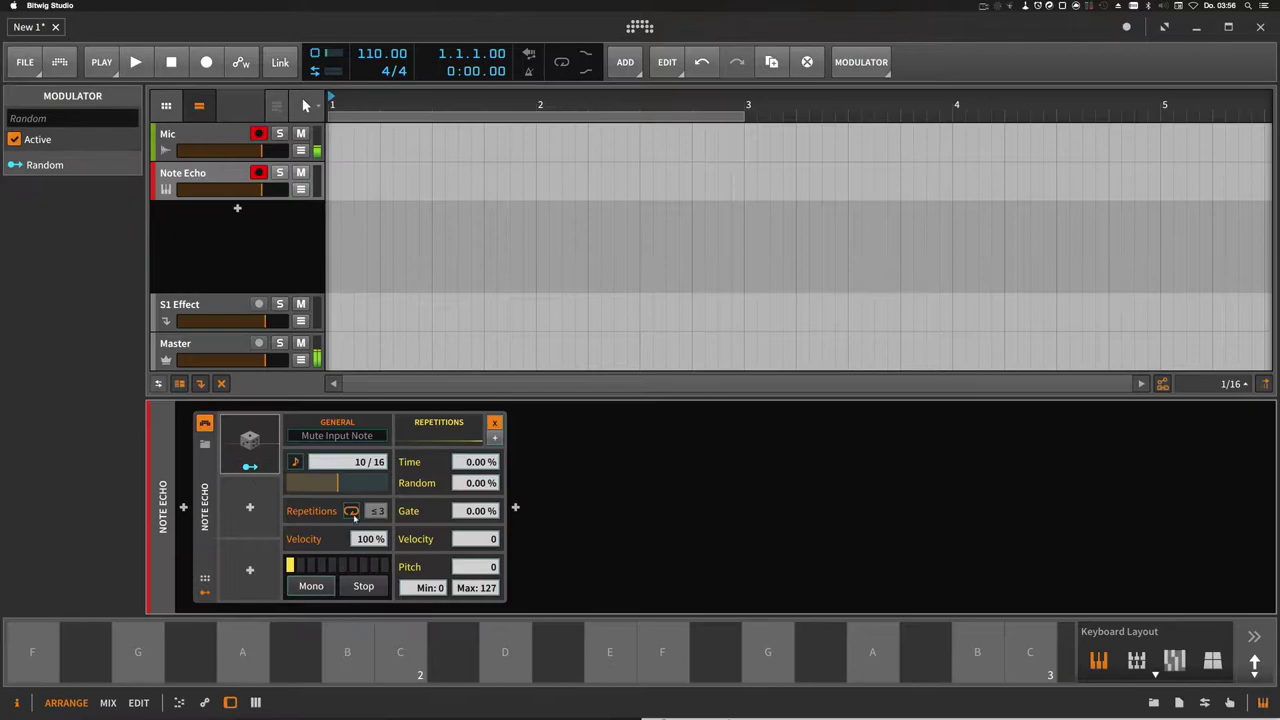
pyautogui.click(470, 567)
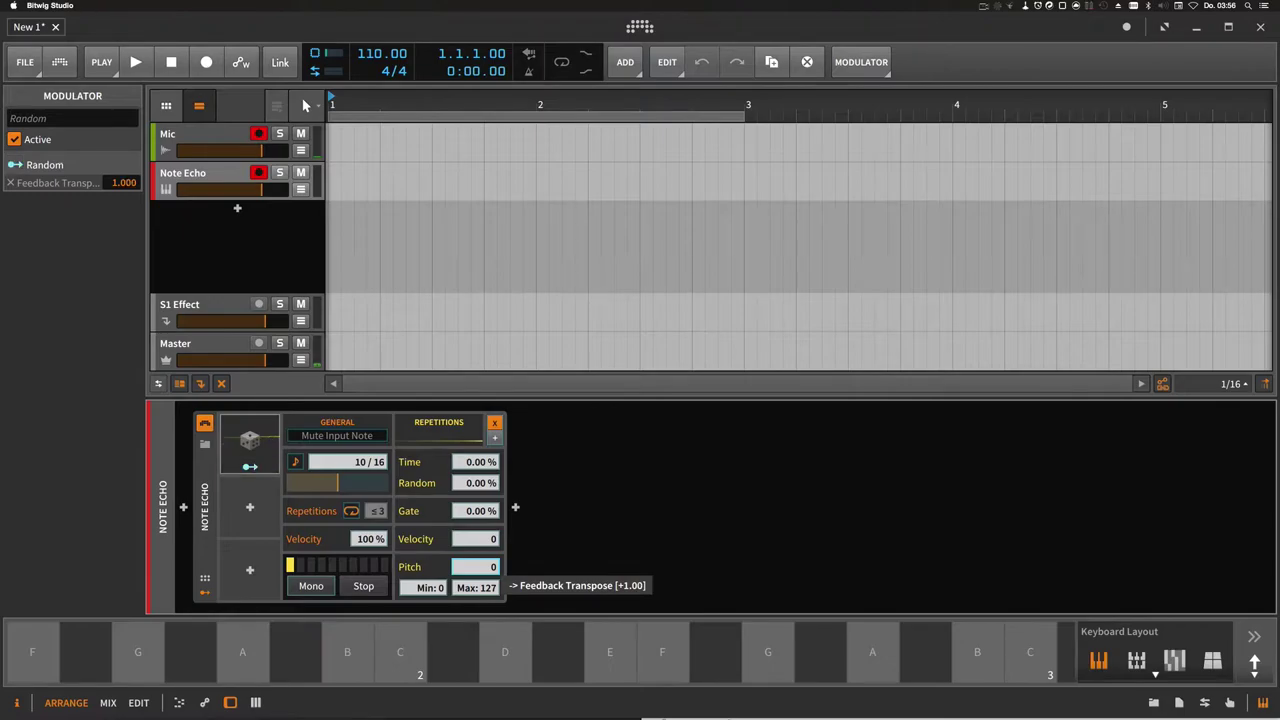
pyautogui.moveTo(476, 567); pyautogui.dragTo(476, 571)
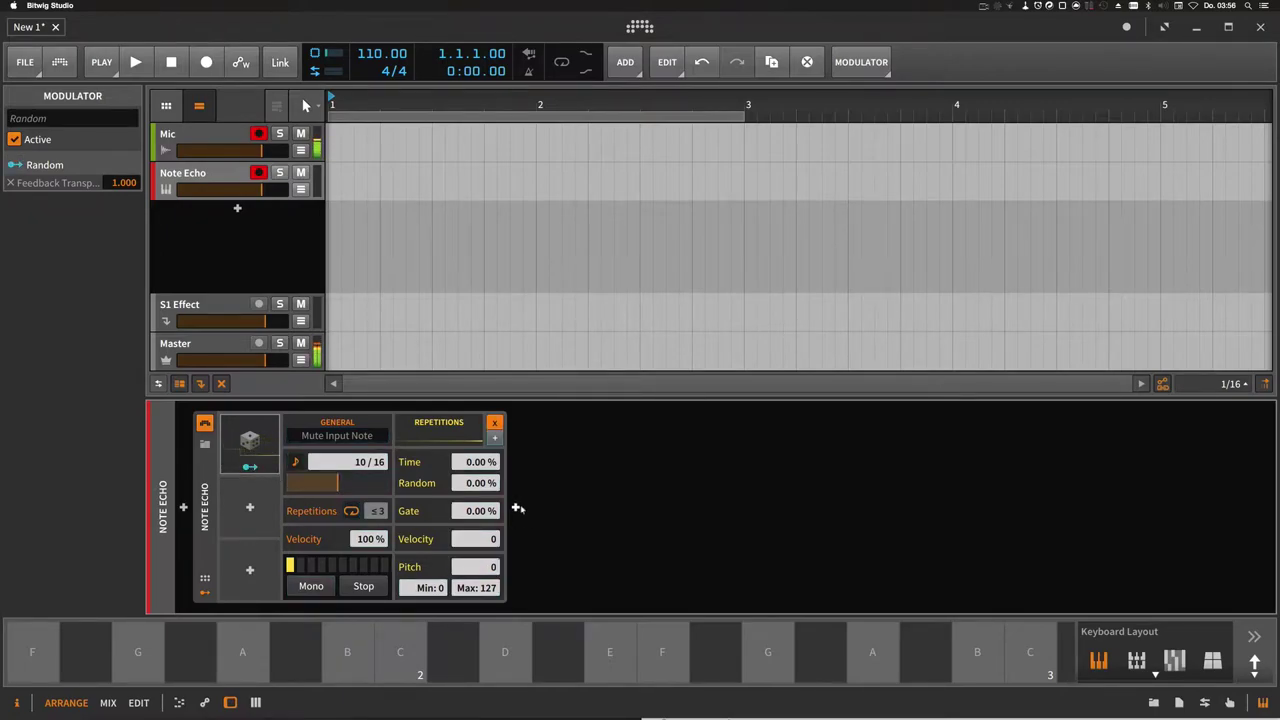
# Insert a Polysynth after Note Echo on the track
pyautogui.click(516, 509)
pyautogui.write('p')
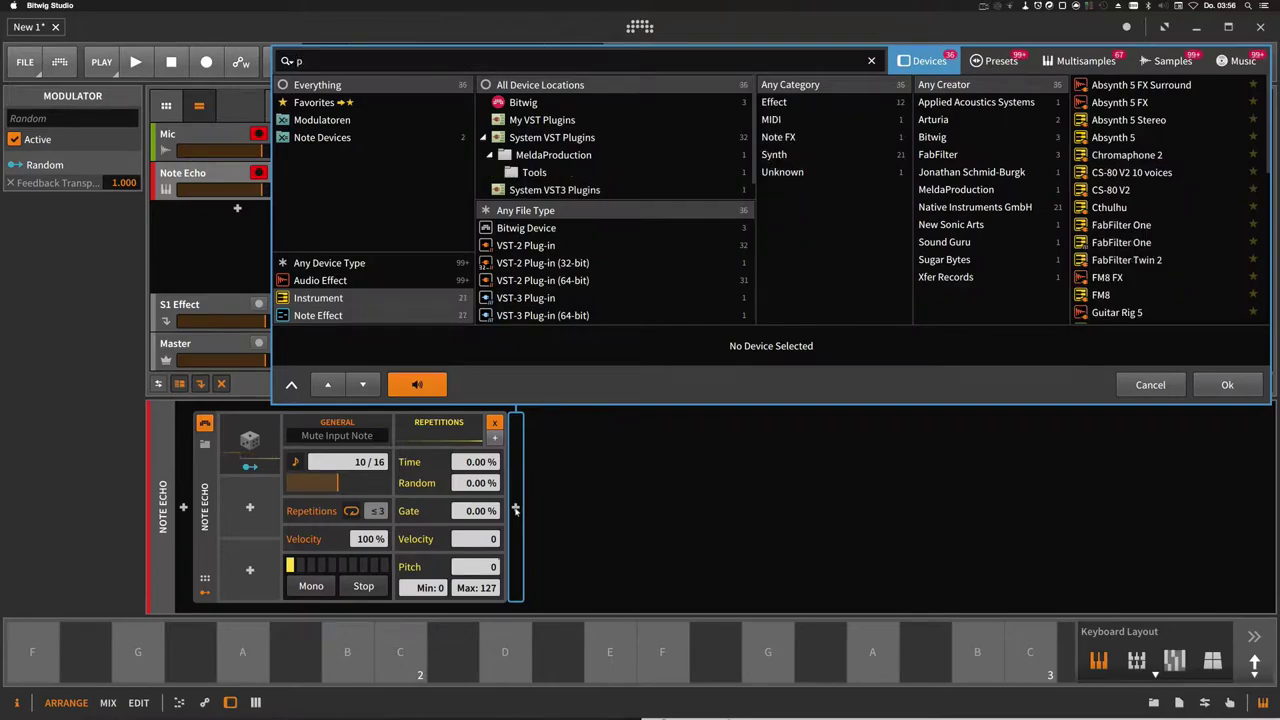
pyautogui.write('oly')
pyautogui.press('Down')
pyautogui.press('Return')
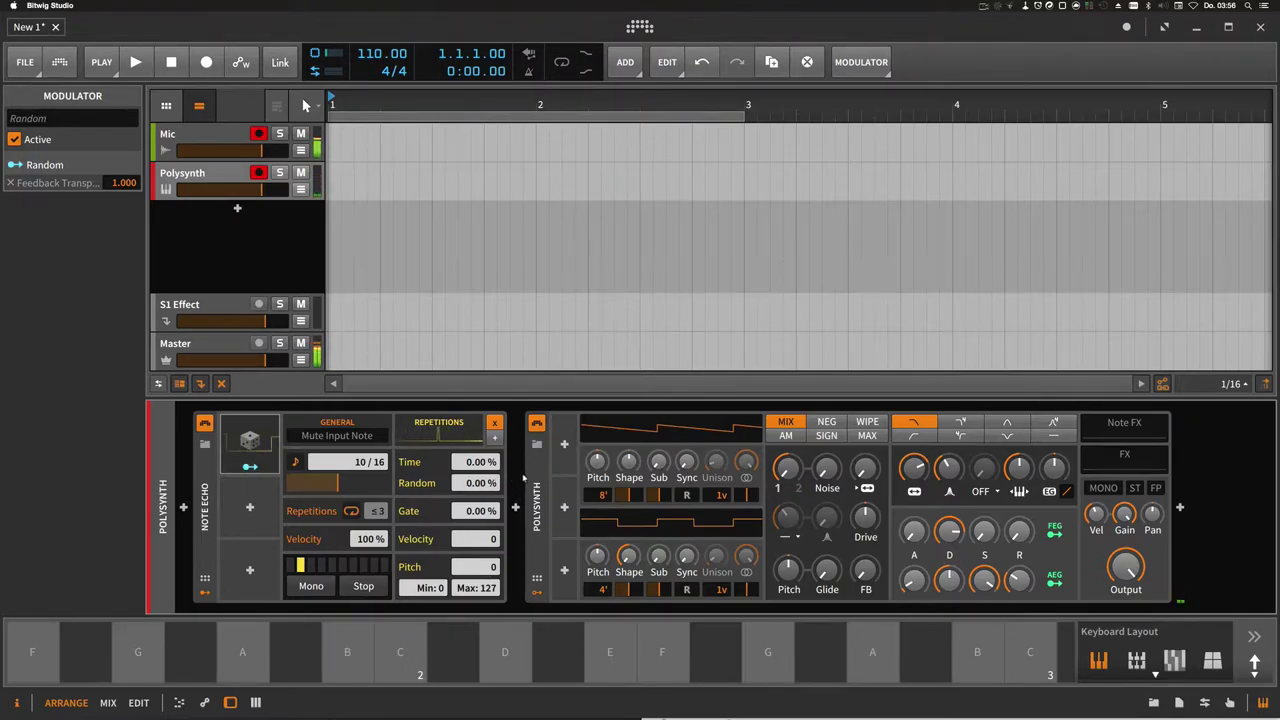
# Insert a Diatonic Transposer before Polysynth and set its scale to C Minor
pyautogui.click(515, 507)
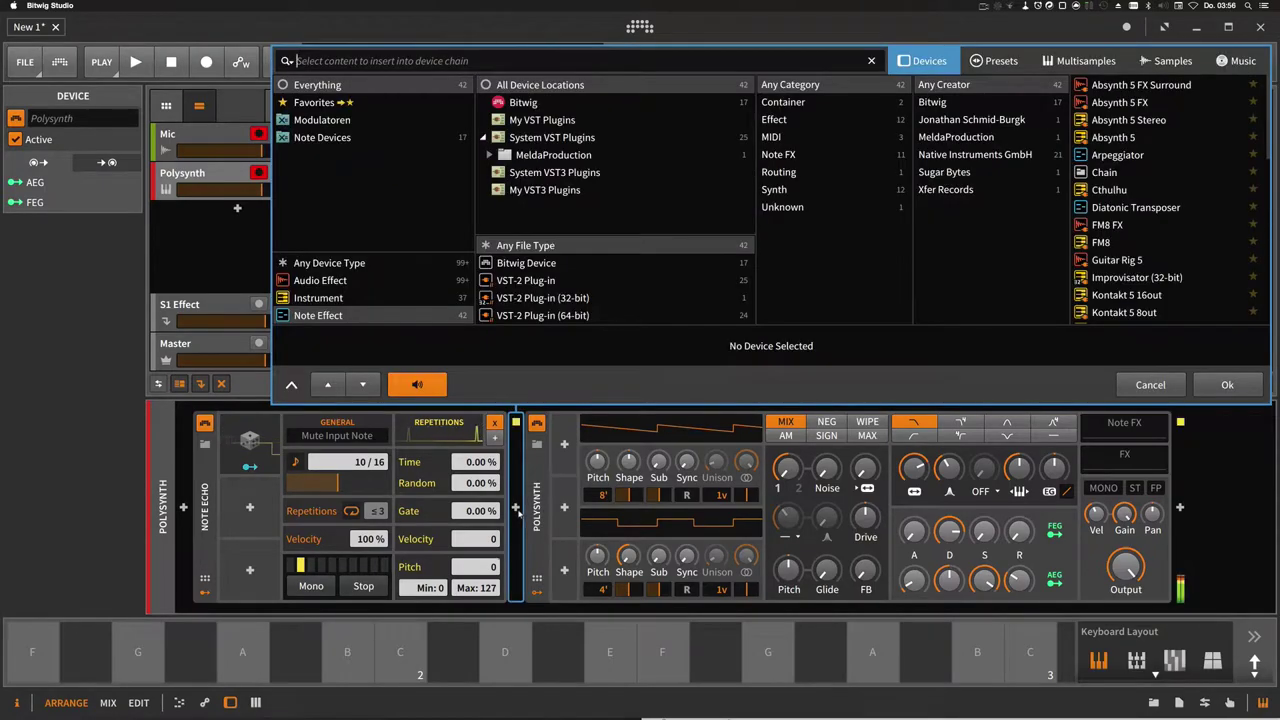
pyautogui.write('dia')
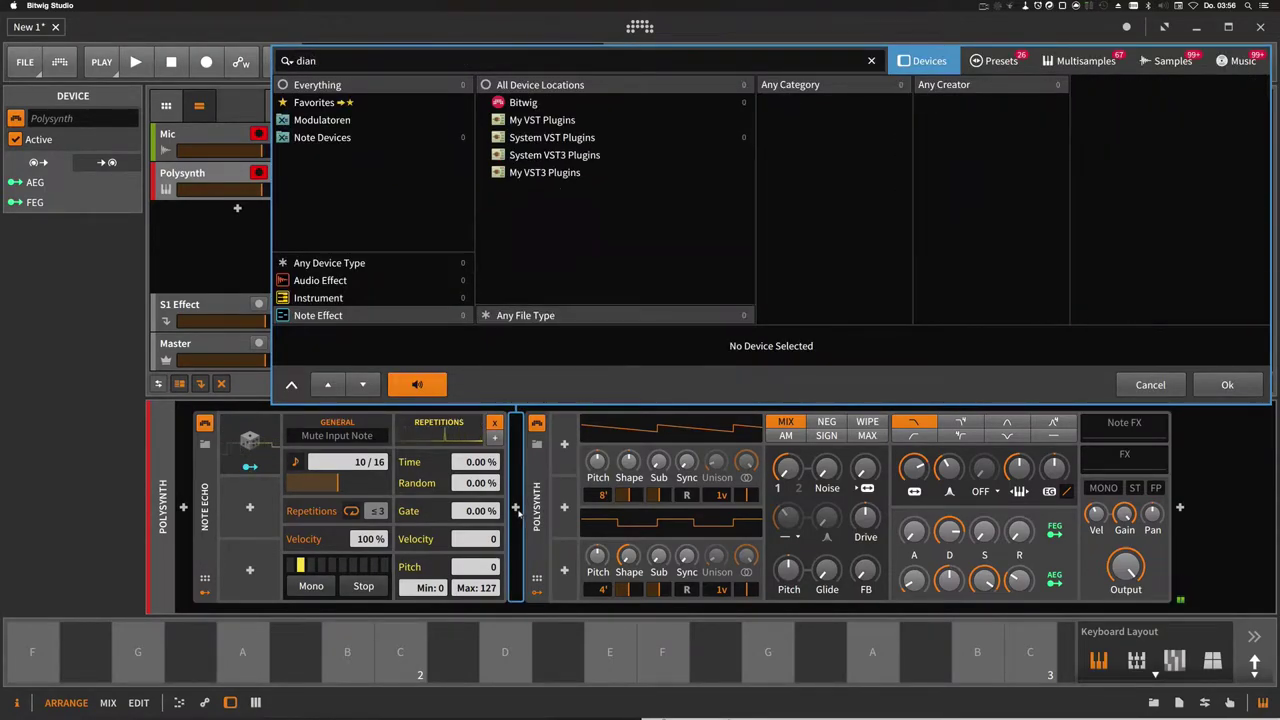
pyautogui.press('Return')
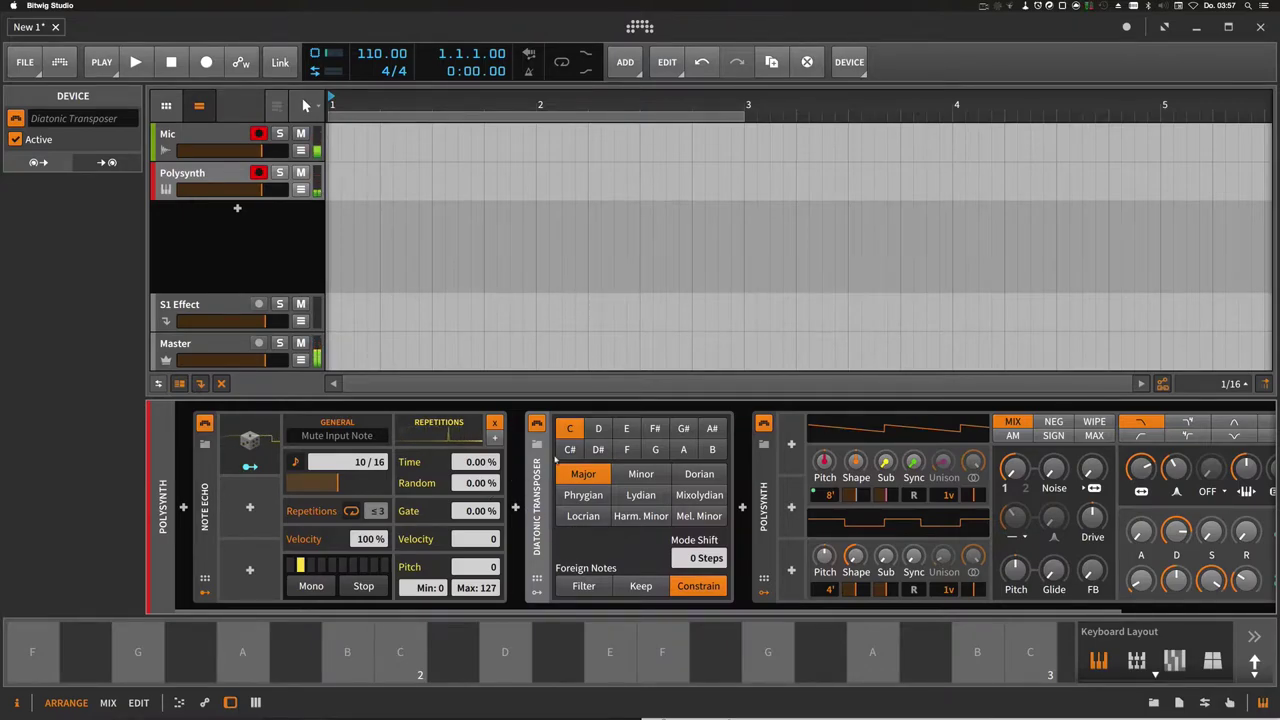
pyautogui.click(642, 476)
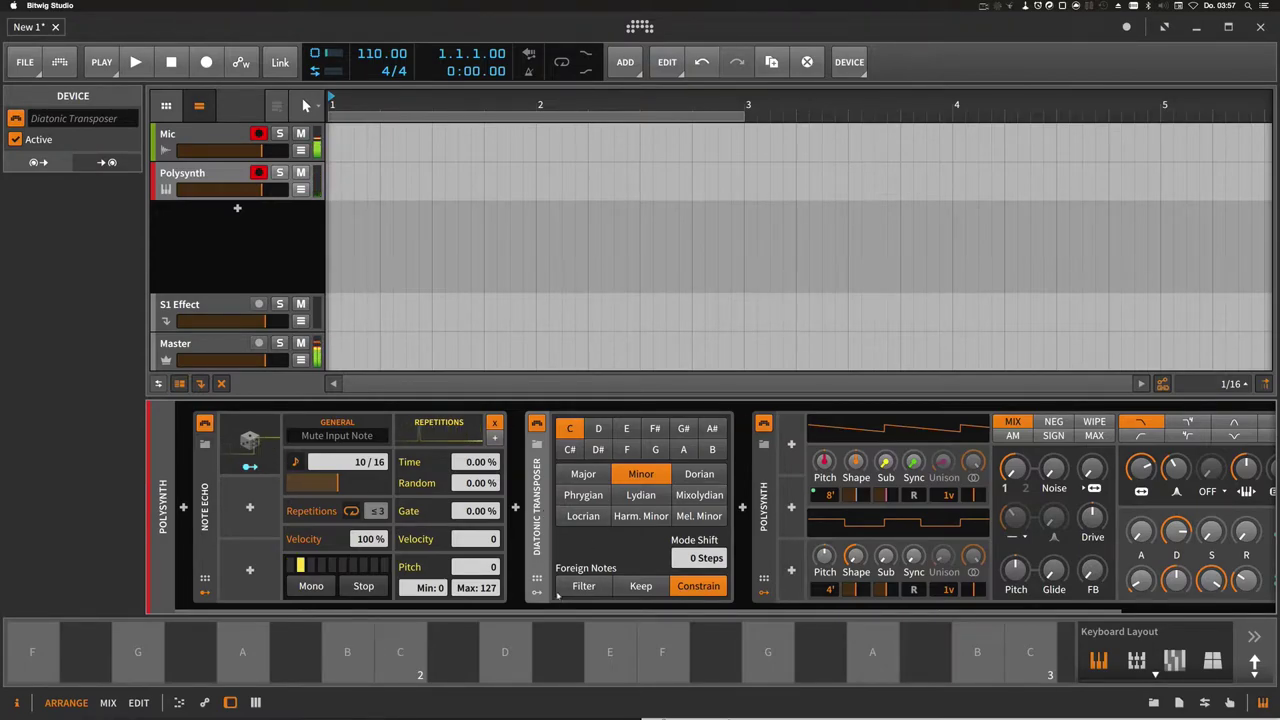
# Bring the Polysynth into view and drag its filter frequency down to around 1 kHz
pyautogui.moveTo(572, 608)
pyautogui.hscroll(3, 549, 607)
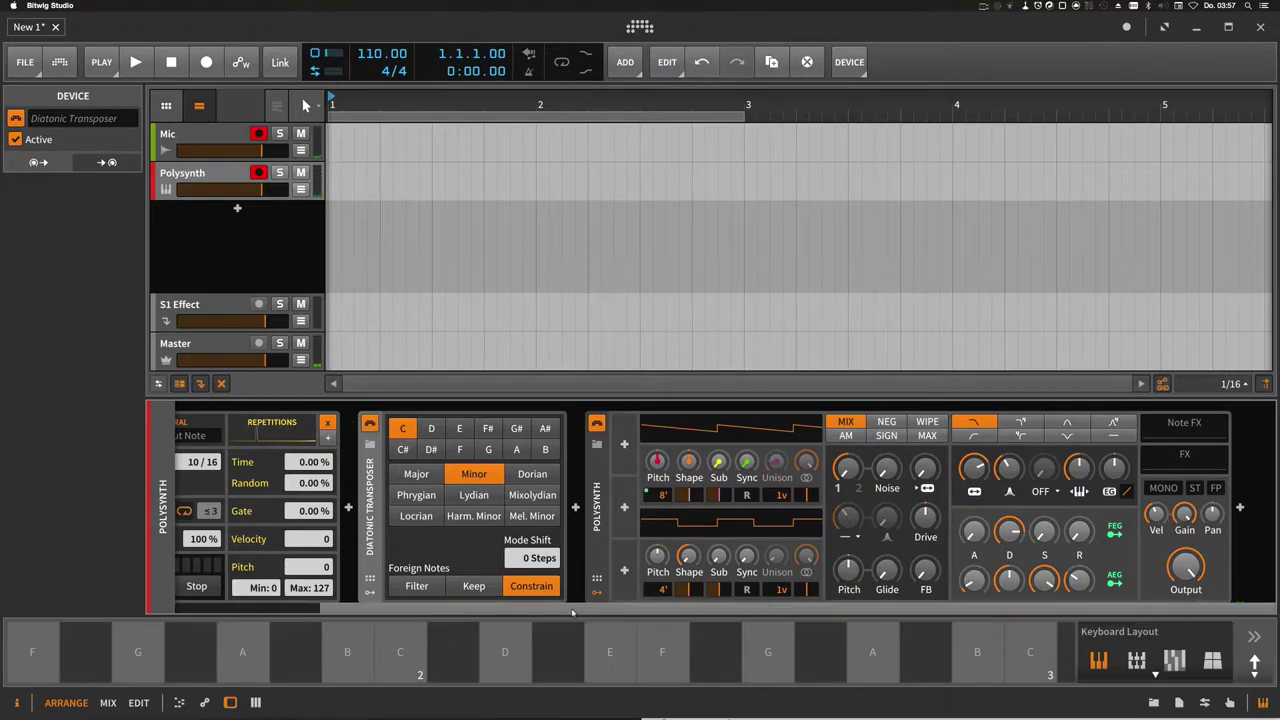
pyautogui.hscroll(-3, 373, 609)
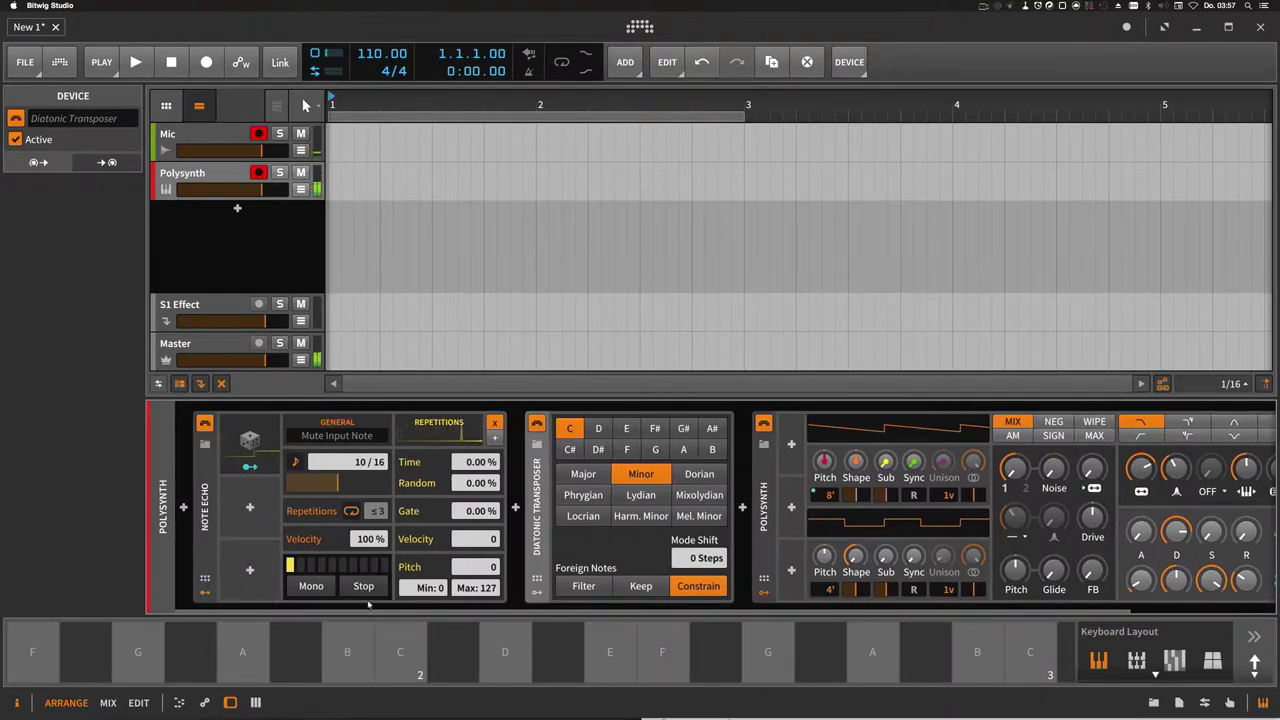
pyautogui.moveTo(378, 610); pyautogui.dragTo(514, 610)
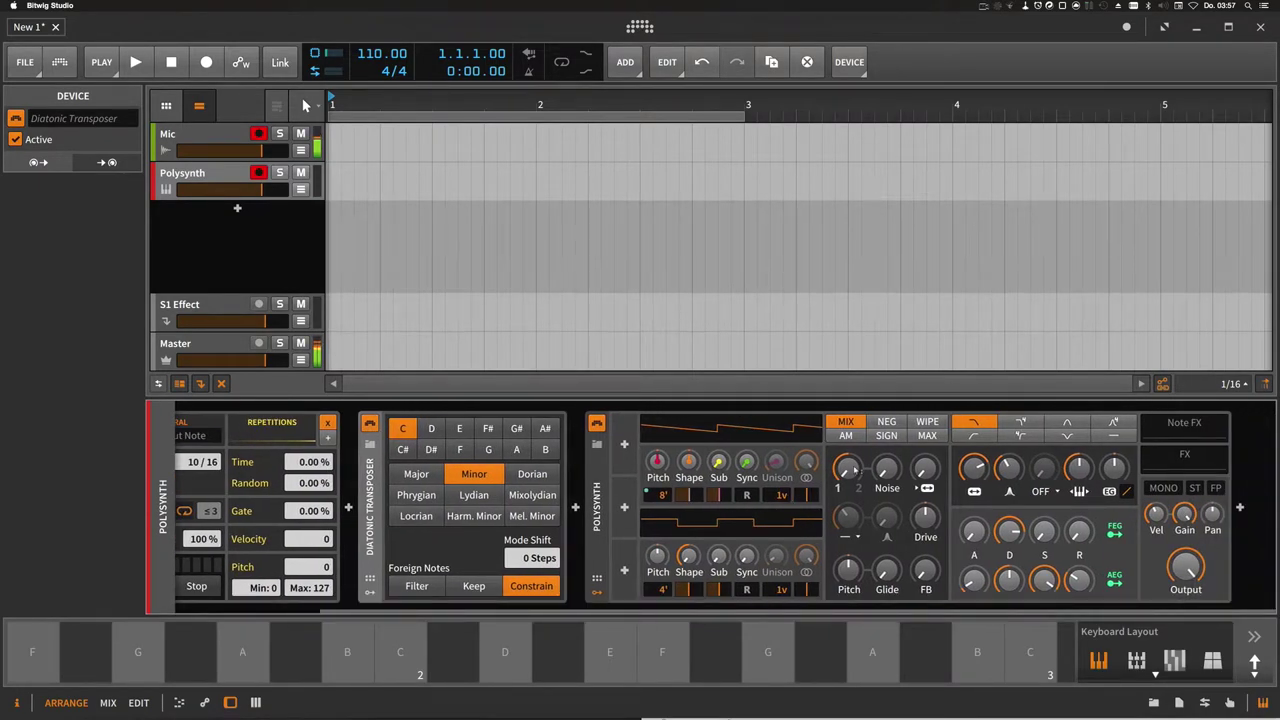
pyautogui.moveTo(973, 471); pyautogui.dragTo(973, 500)
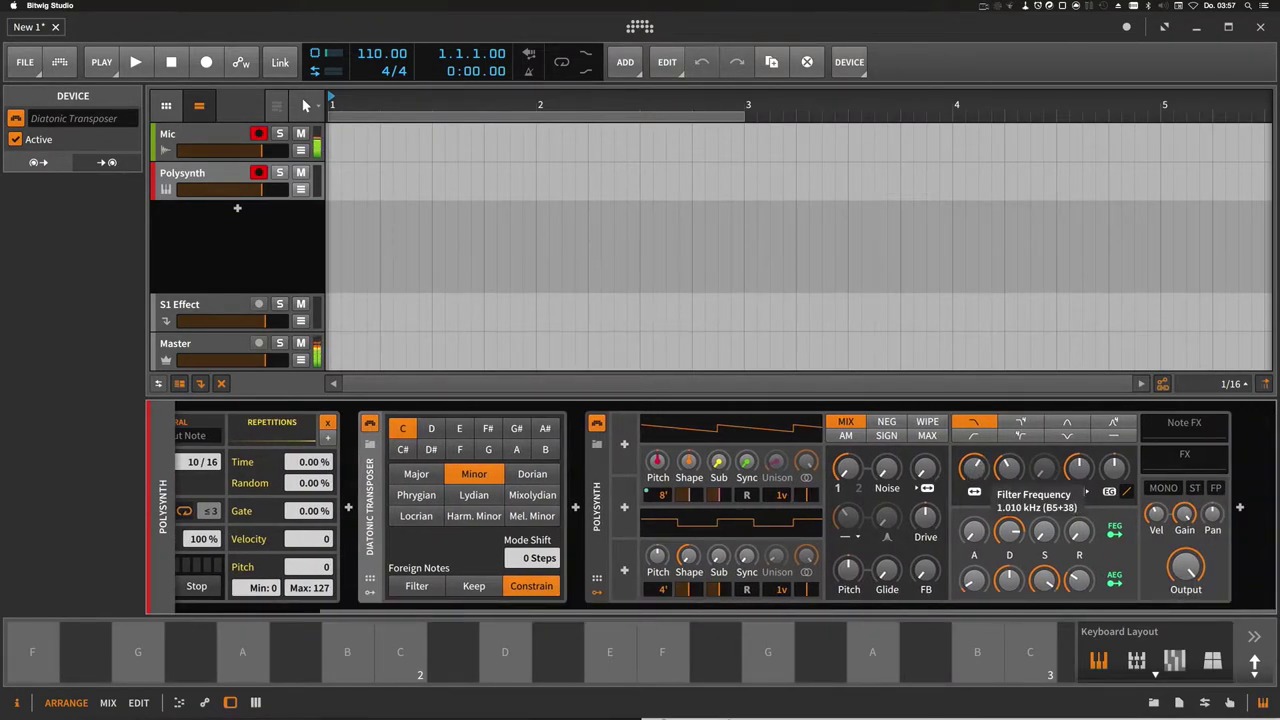
pyautogui.moveTo(594, 605)
pyautogui.mouseDown()
pyautogui.moveTo(446, 605)
pyautogui.moveTo(594, 605)
pyautogui.mouseUp()
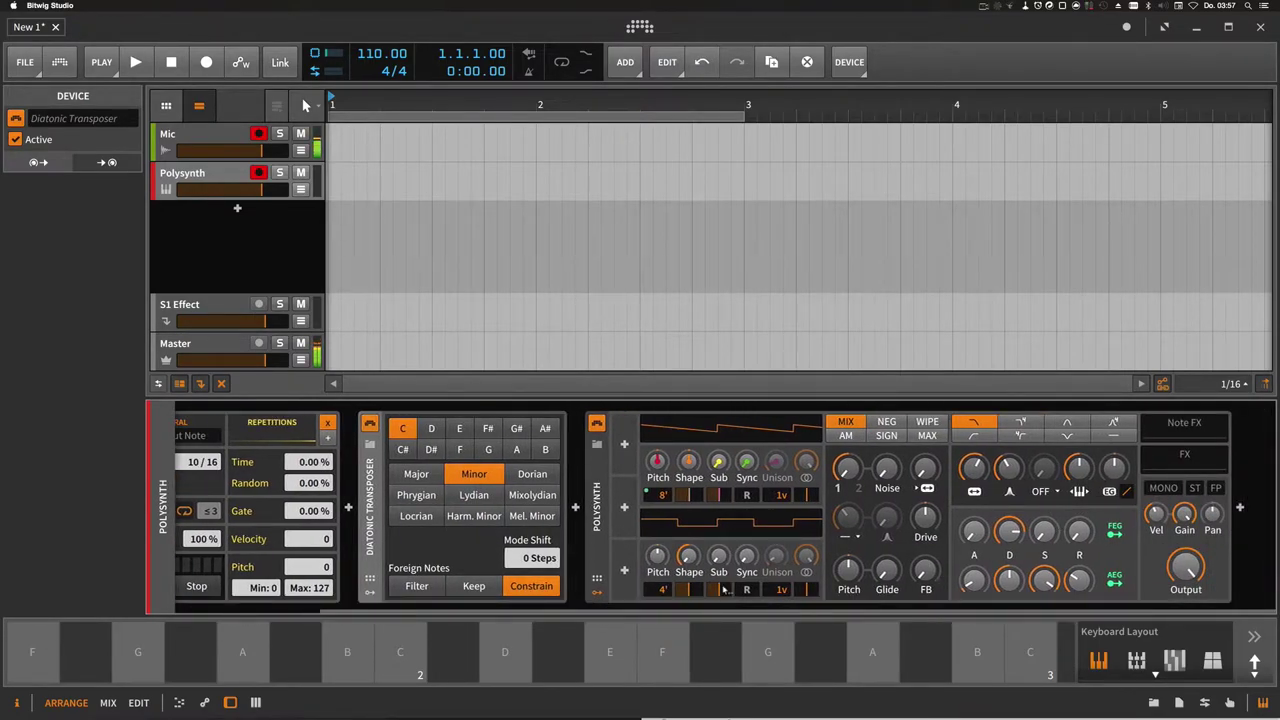
pyautogui.moveTo(1184, 455)
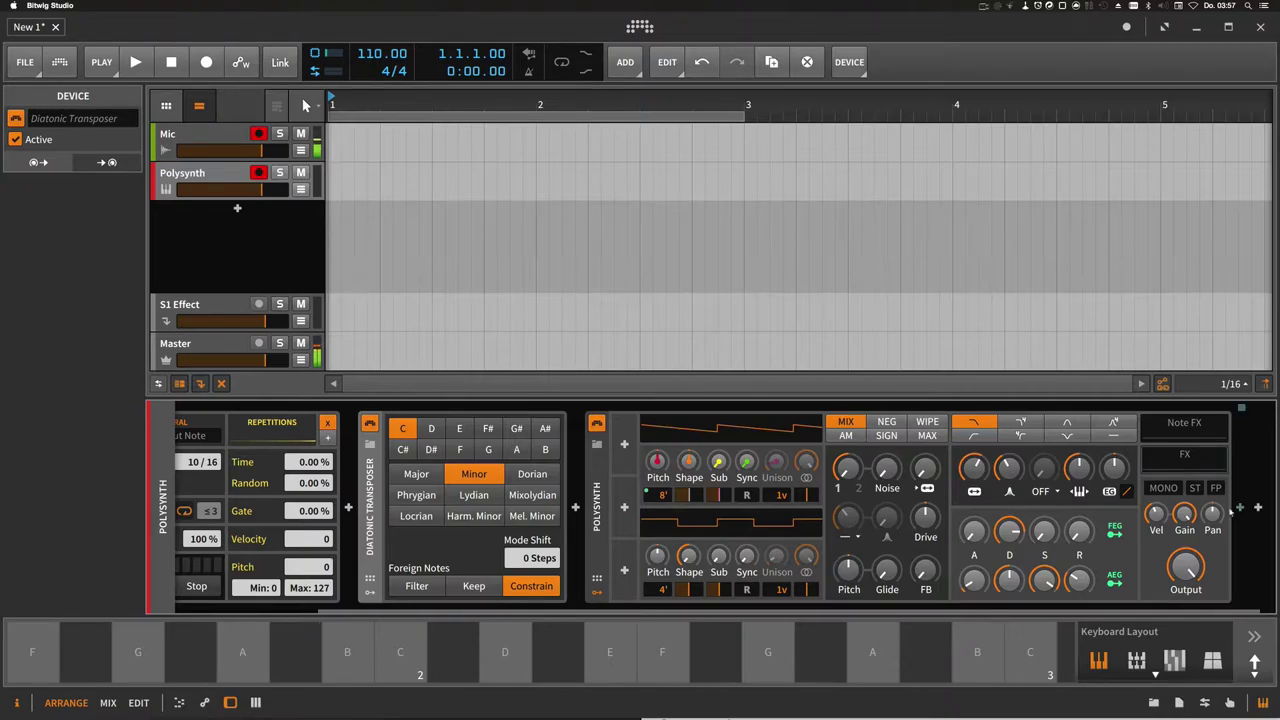
# Add a Delay-2 at the chain end with left time 7 and right time 8
pyautogui.click(1239, 508)
pyautogui.write('delay')
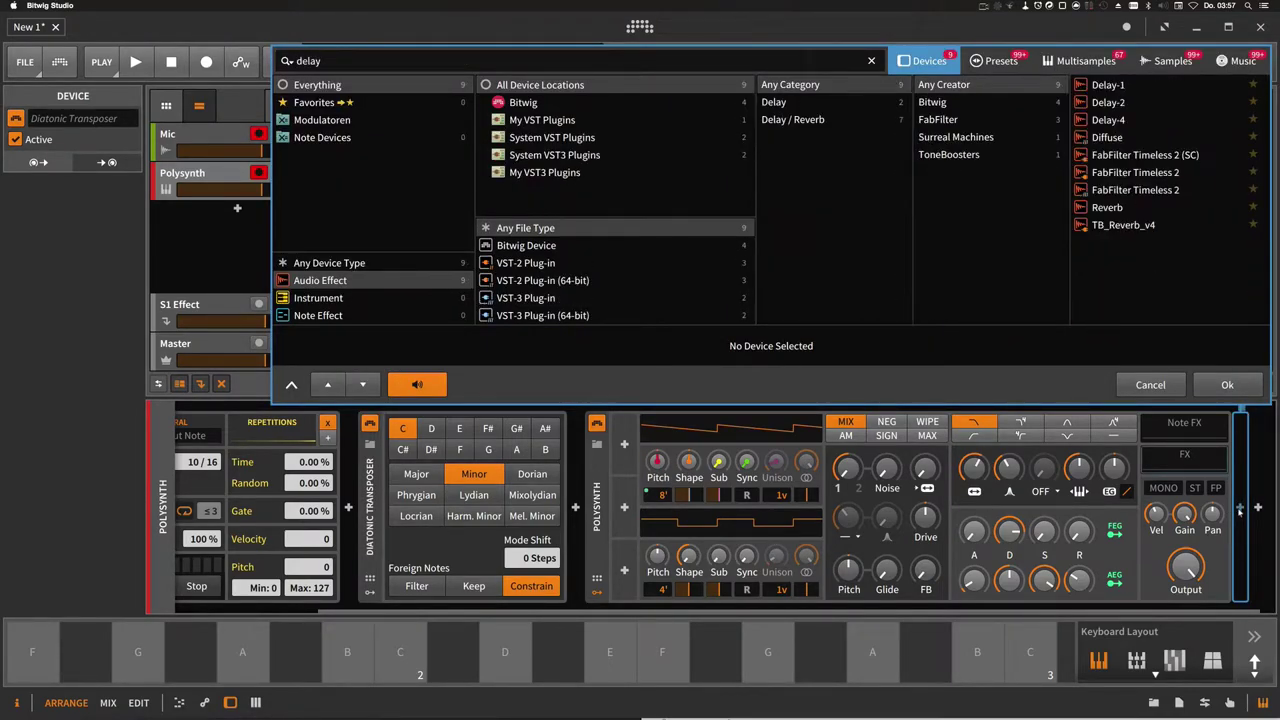
pyautogui.press('Return')
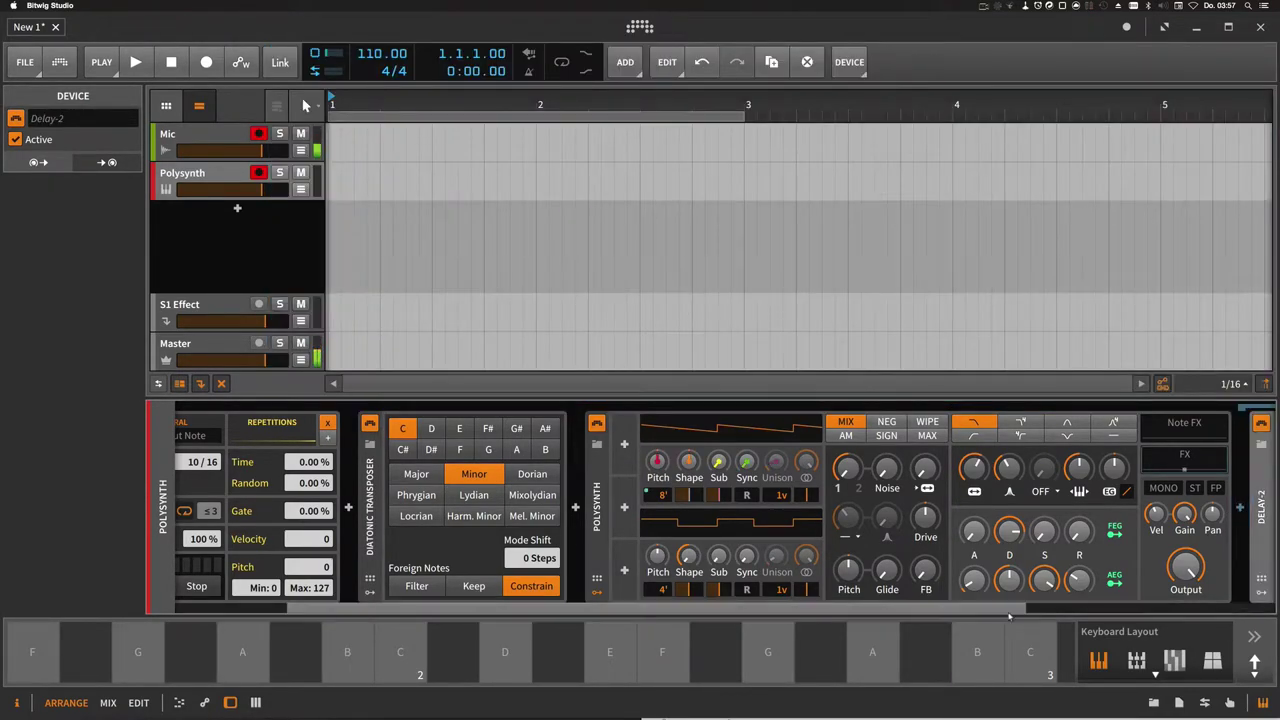
pyautogui.hscroll(5, 1011, 610)
pyautogui.click(1041, 498)
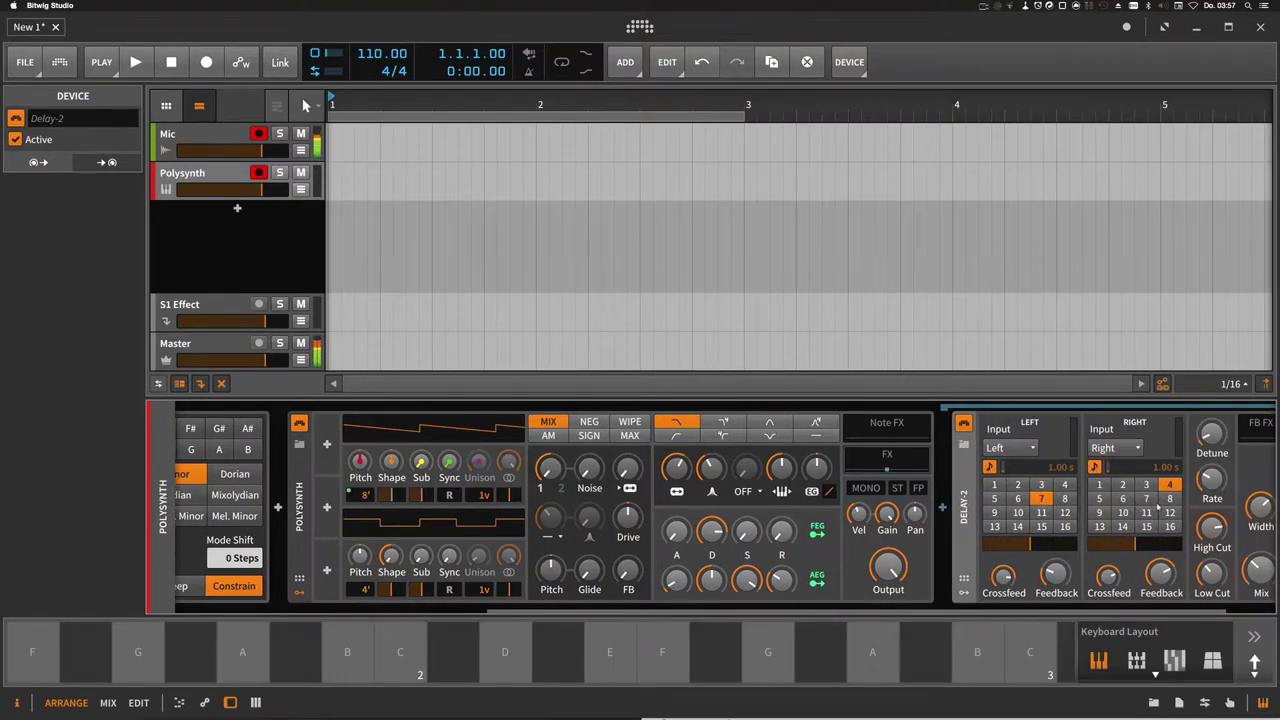
pyautogui.click(1169, 498)
# Insert a Reverb just before the Delay-2
pyautogui.hscroll(2, 1004, 605)
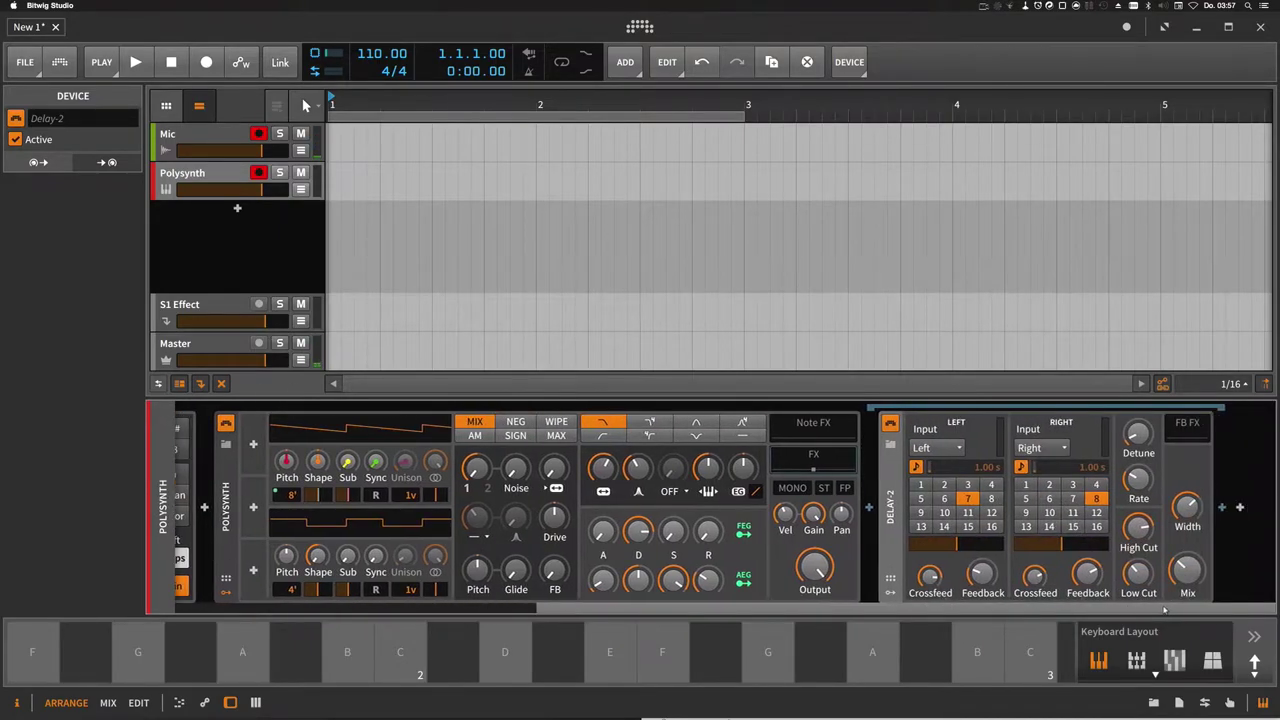
pyautogui.click(869, 510)
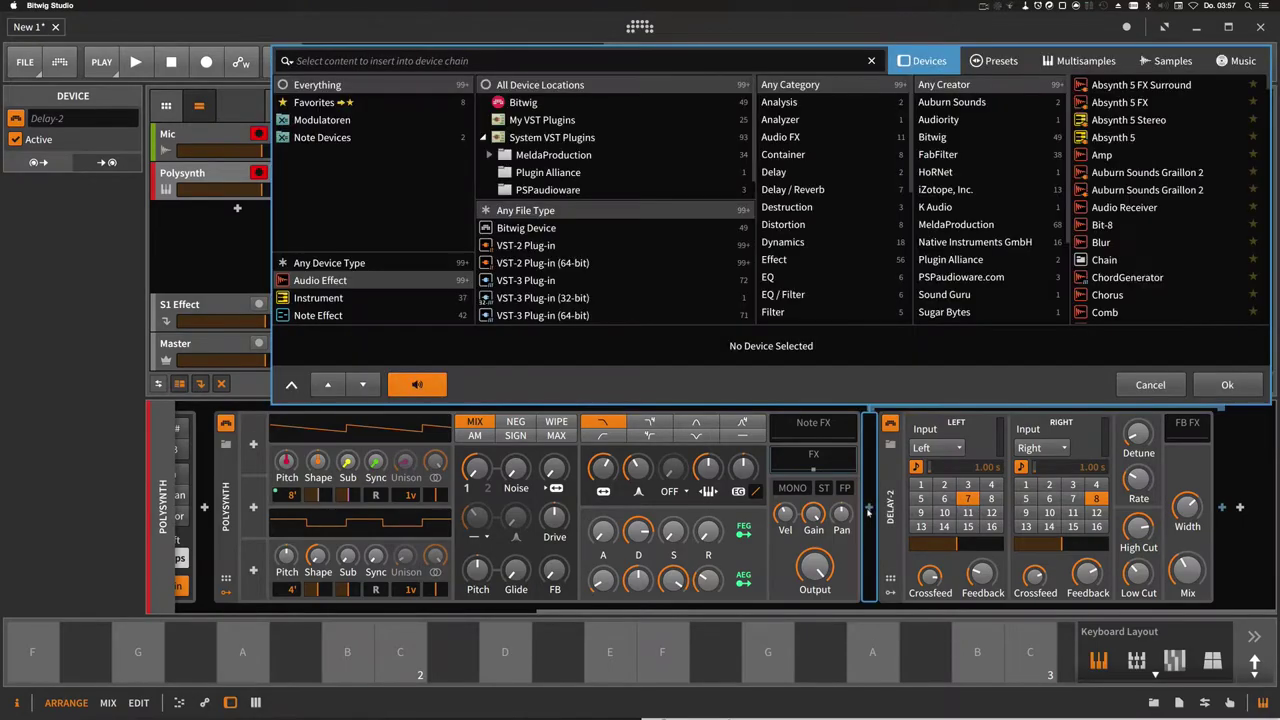
pyautogui.write('rever')
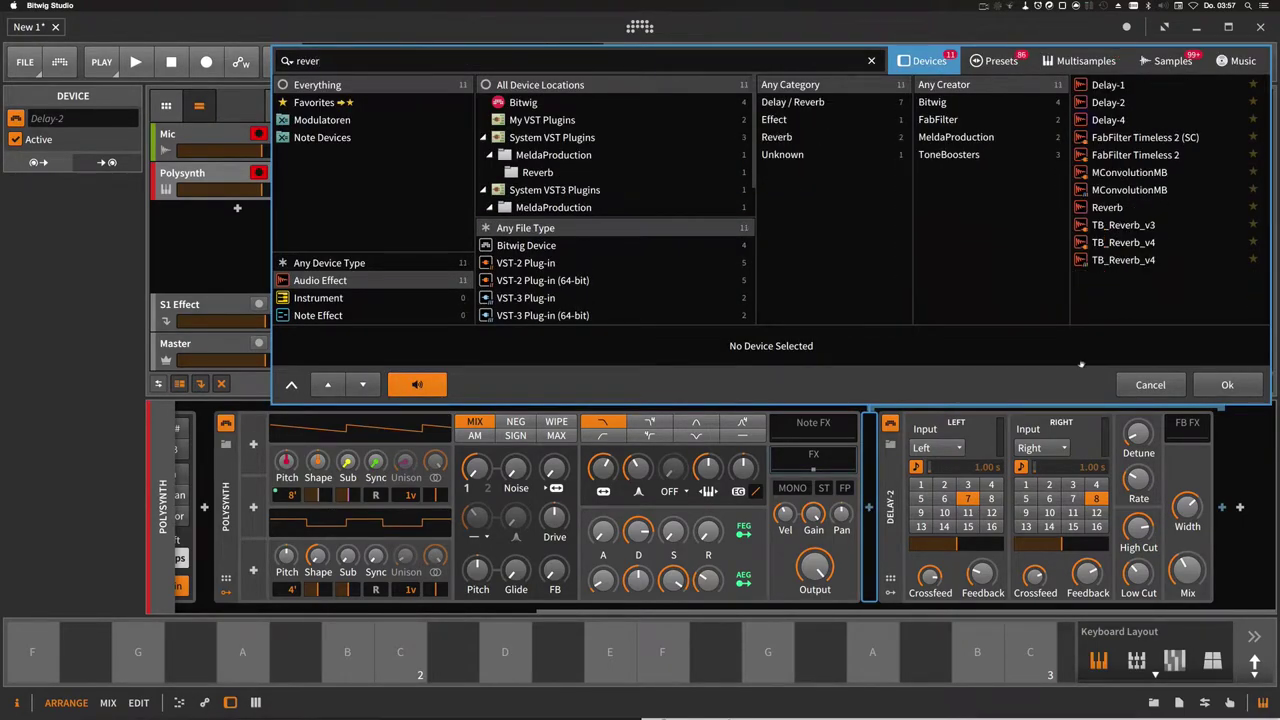
pyautogui.doubleClick(1107, 207)
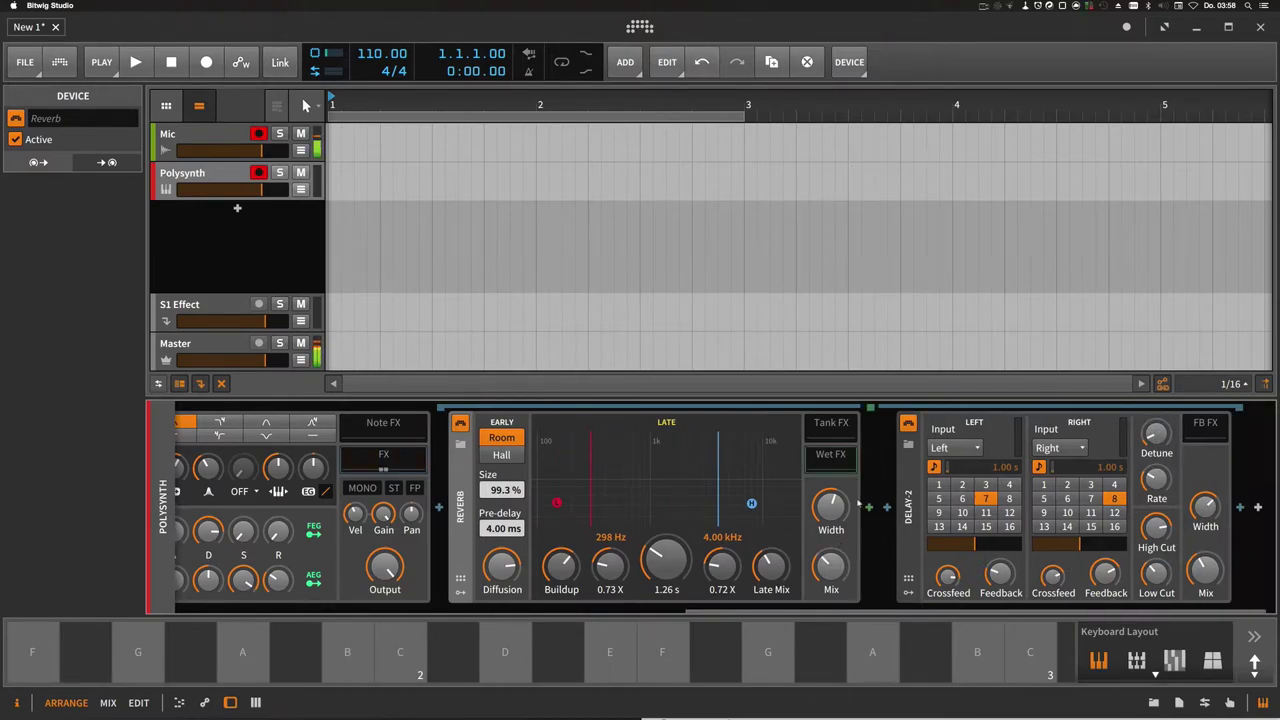
# Insert an EQ-2 between Reverb and Delay-2 with steep low-cut and high-cut bands
pyautogui.click(868, 509)
pyautogui.write('eq')
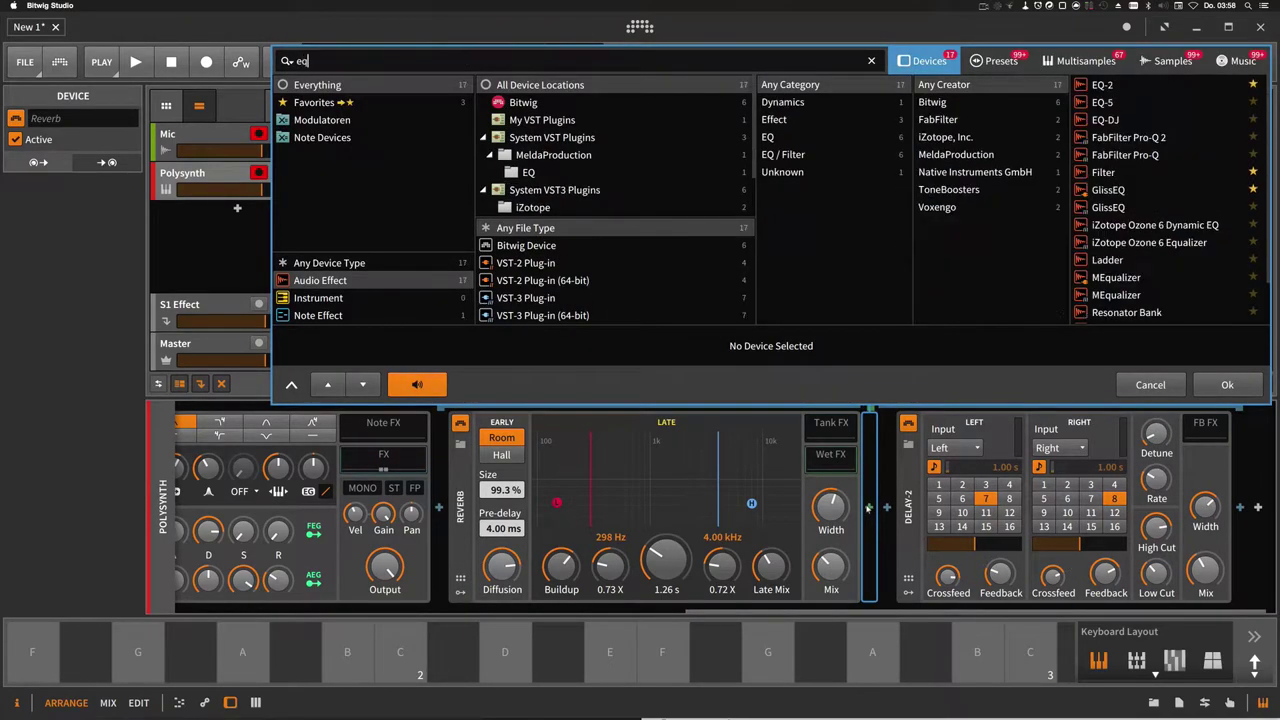
pyautogui.press('Return')
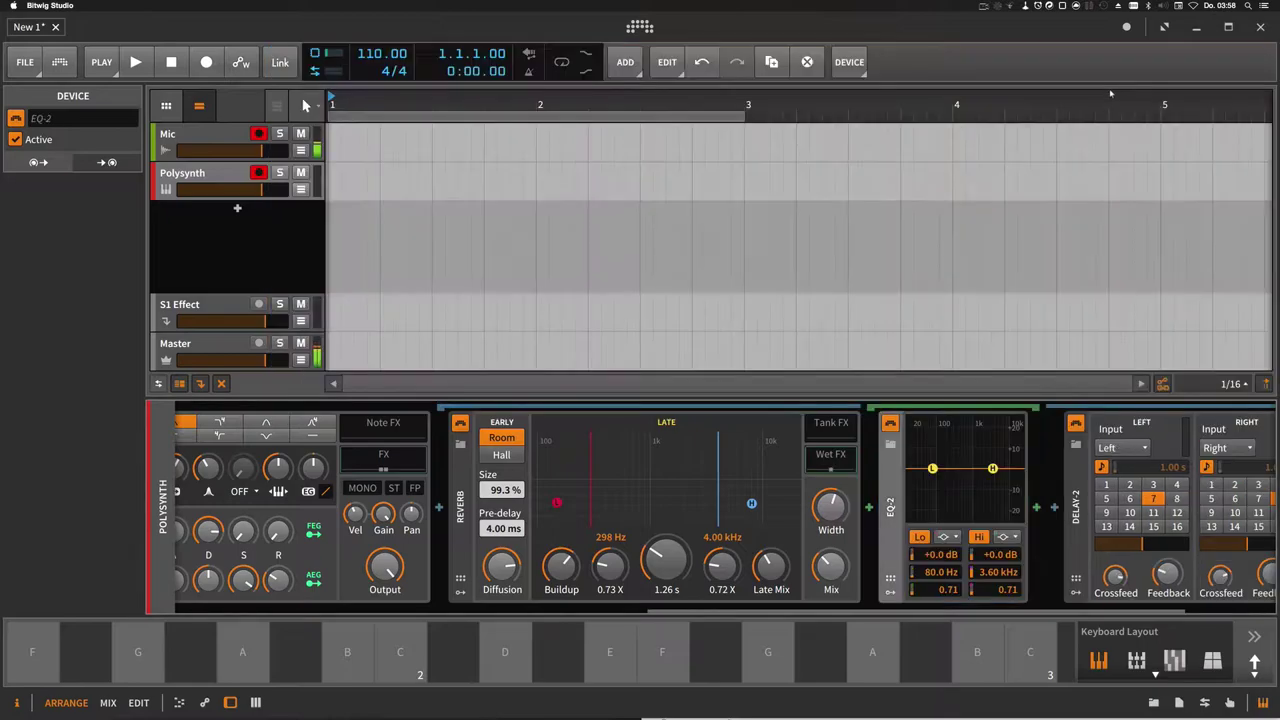
pyautogui.click(943, 536)
pyautogui.click(1000, 560)
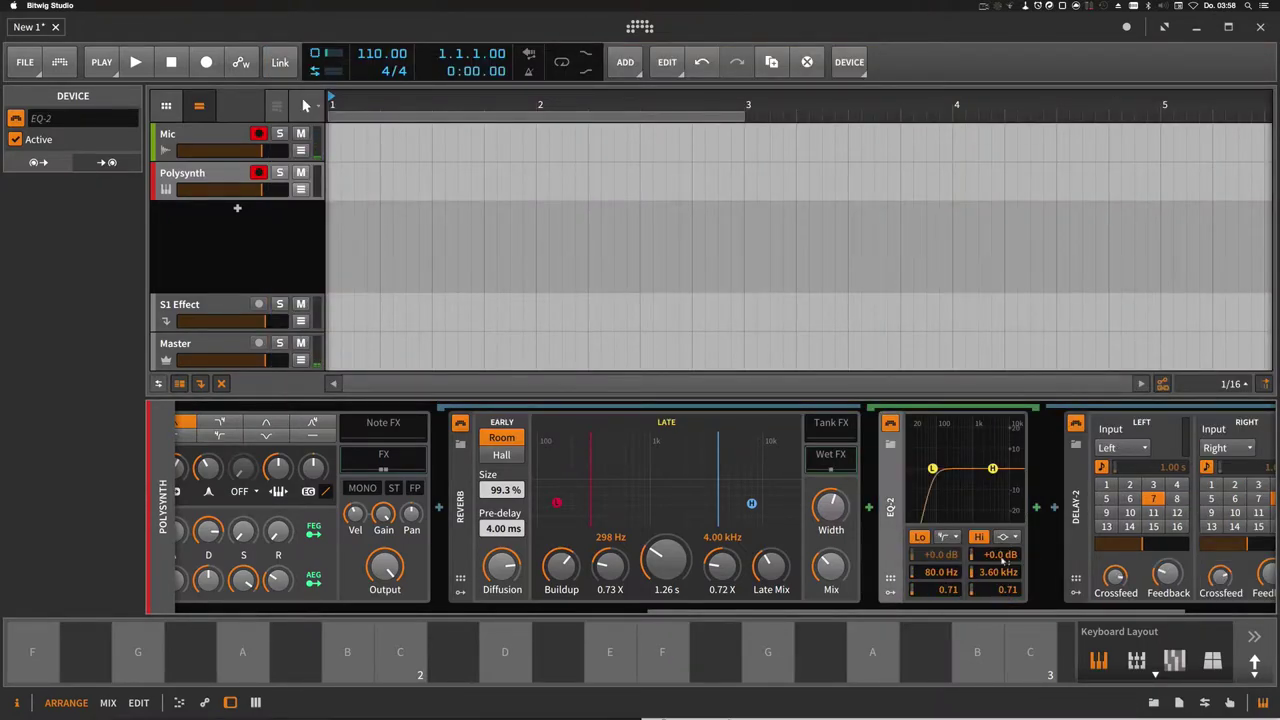
pyautogui.click(1003, 536)
pyautogui.click(1005, 582)
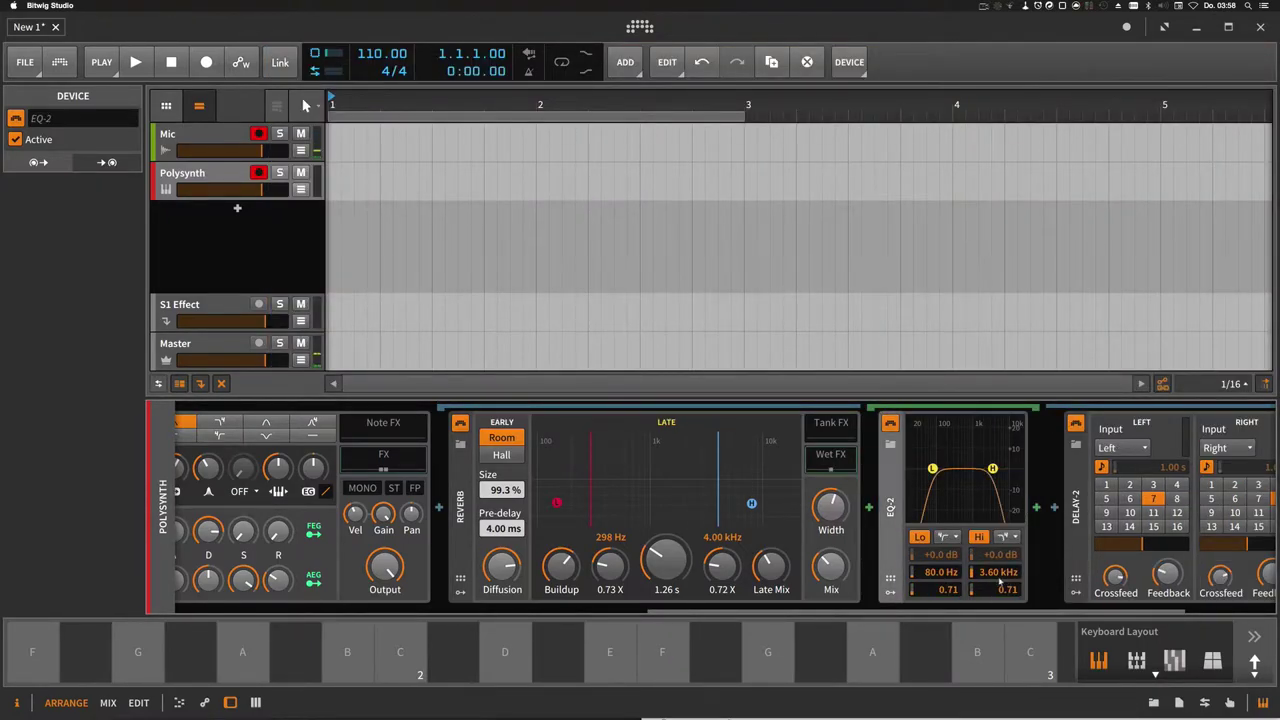
# Lower the EQ high cutoff to 2.70 kHz and shorten the reverb decay to 2.16 s
pyautogui.moveTo(666, 560); pyautogui.dragTo(666, 530)
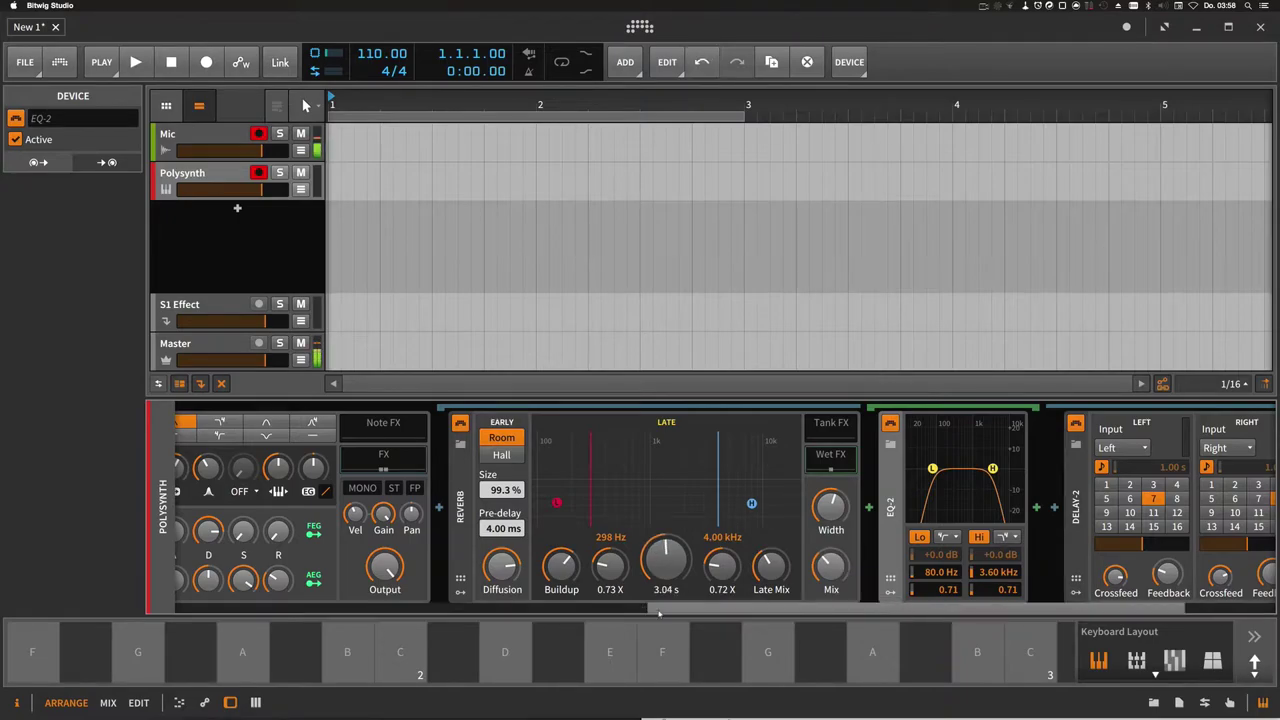
pyautogui.moveTo(668, 610); pyautogui.dragTo(164, 602)
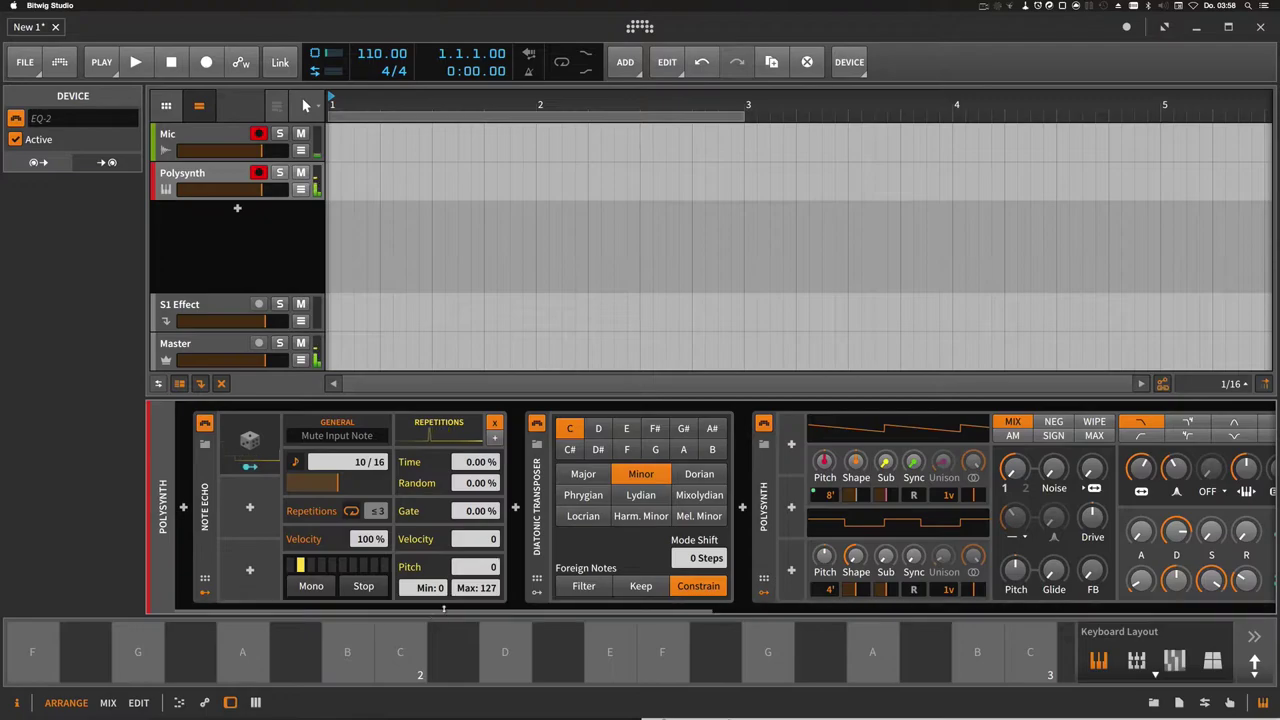
pyautogui.moveTo(462, 610); pyautogui.dragTo(945, 602)
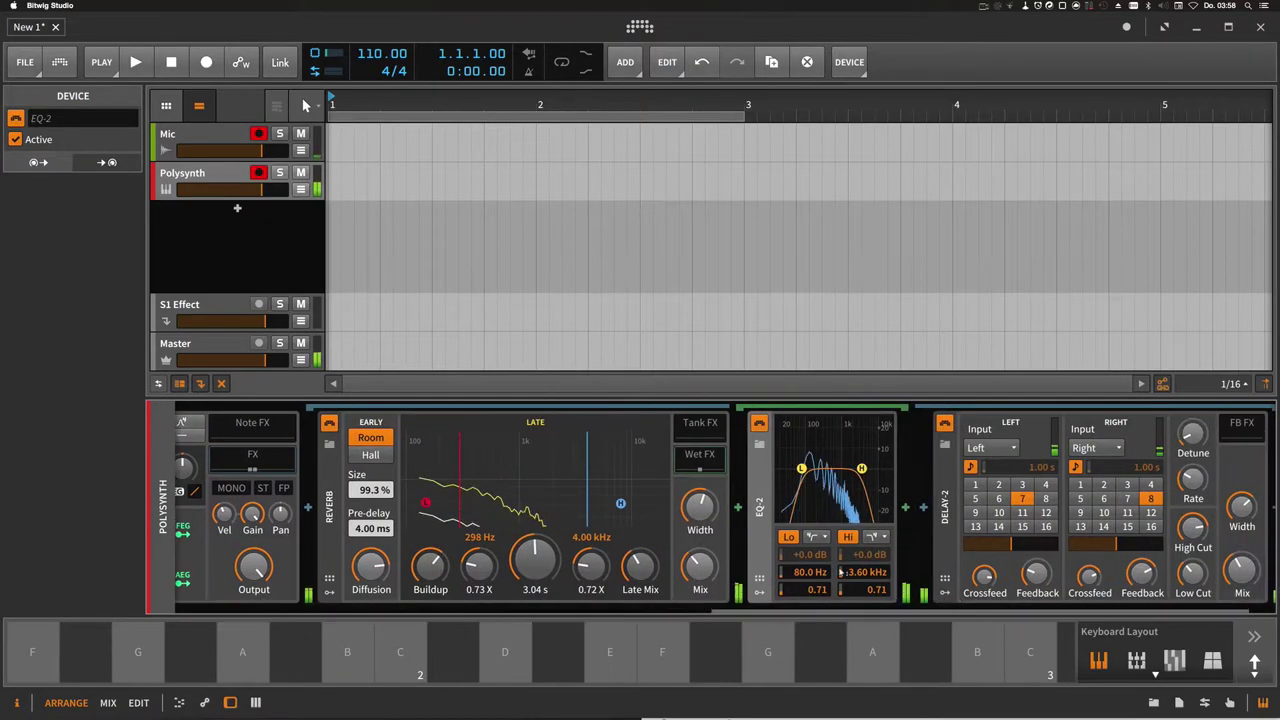
pyautogui.hscroll(3, 961, 601)
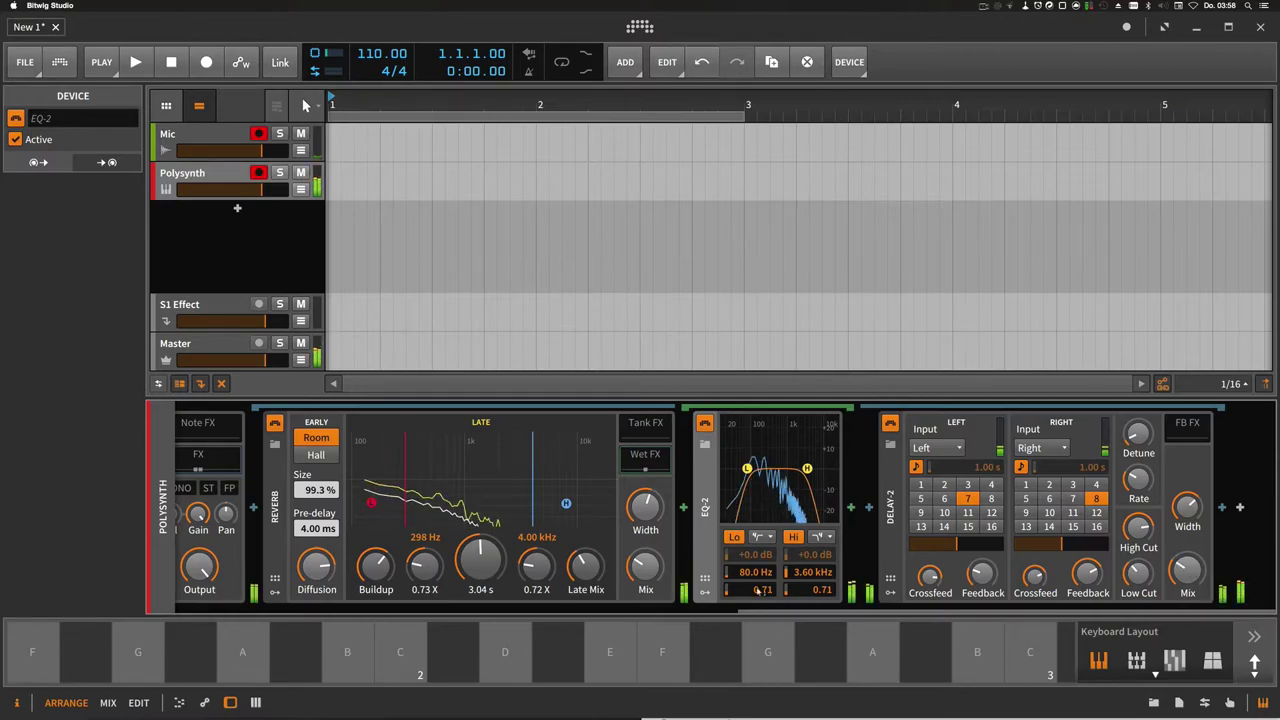
pyautogui.moveTo(812, 571); pyautogui.dragTo(812, 590)
pyautogui.moveTo(480, 550); pyautogui.dragTo(503, 566)
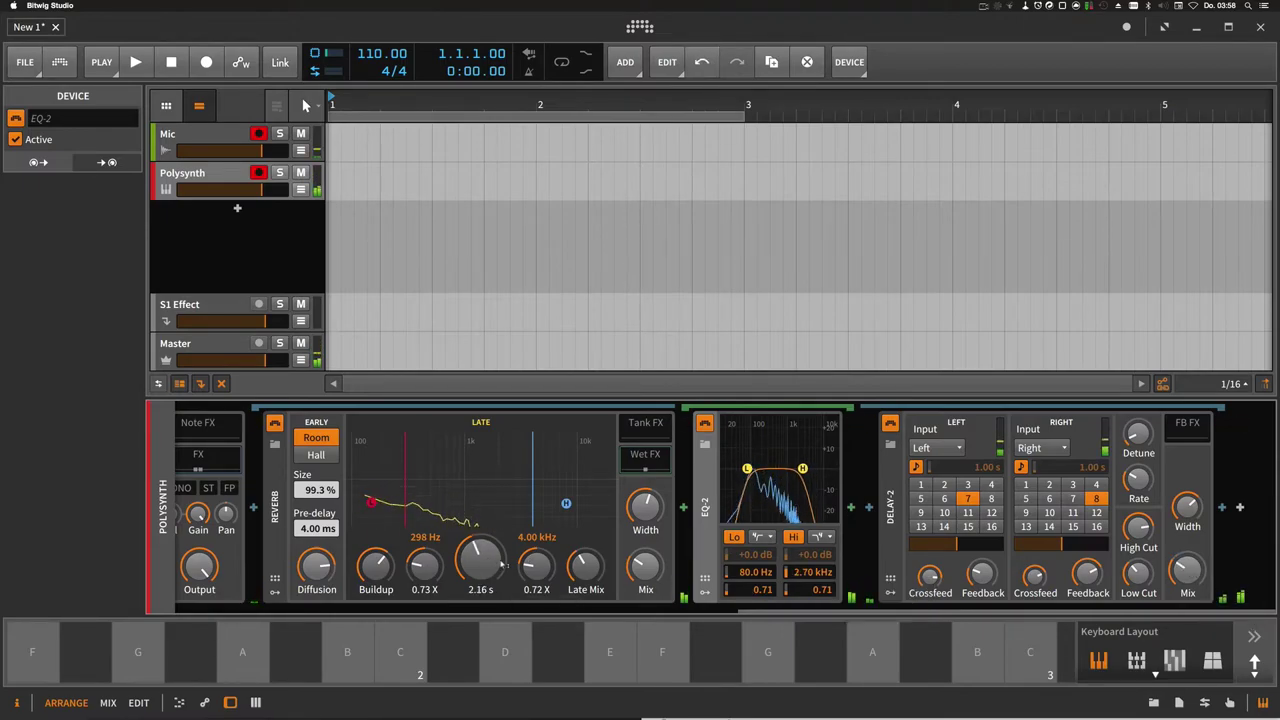
pyautogui.click(671, 608)
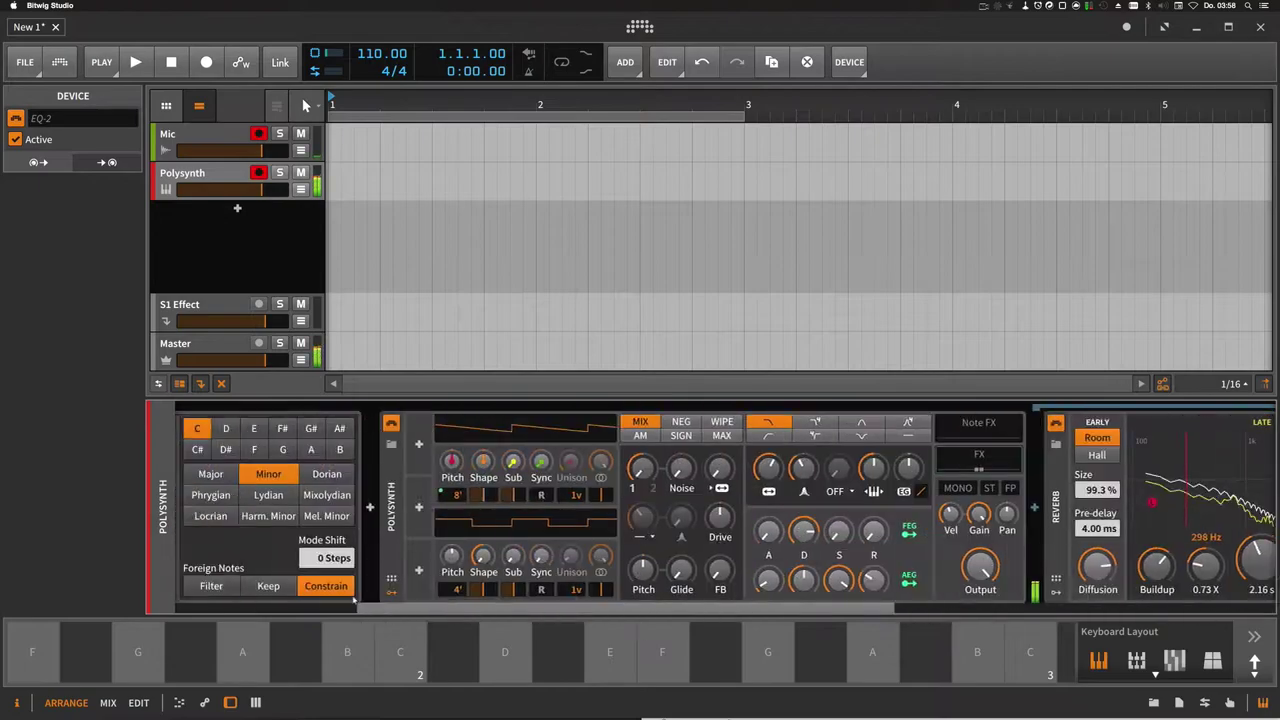
pyautogui.click(354, 605)
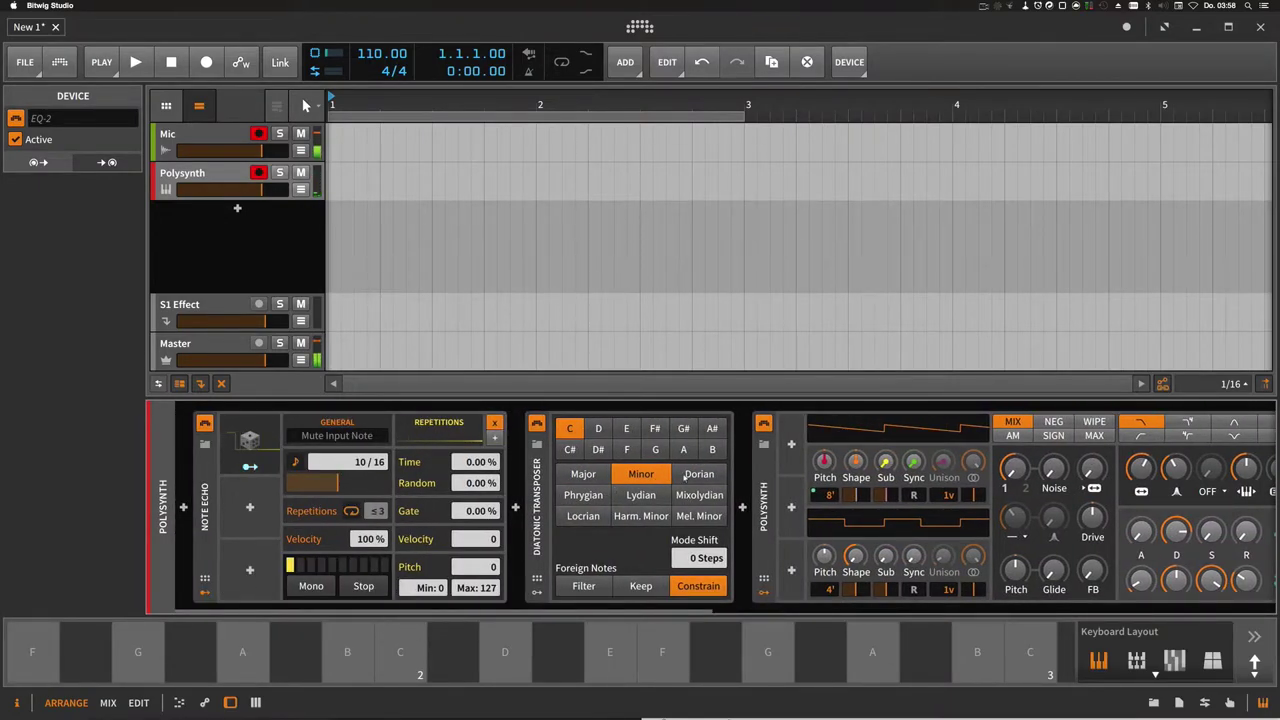
# Add a Random modulator to the Polysynth, mapped to its filter frequency
pyautogui.hscroll(5, 530, 500)
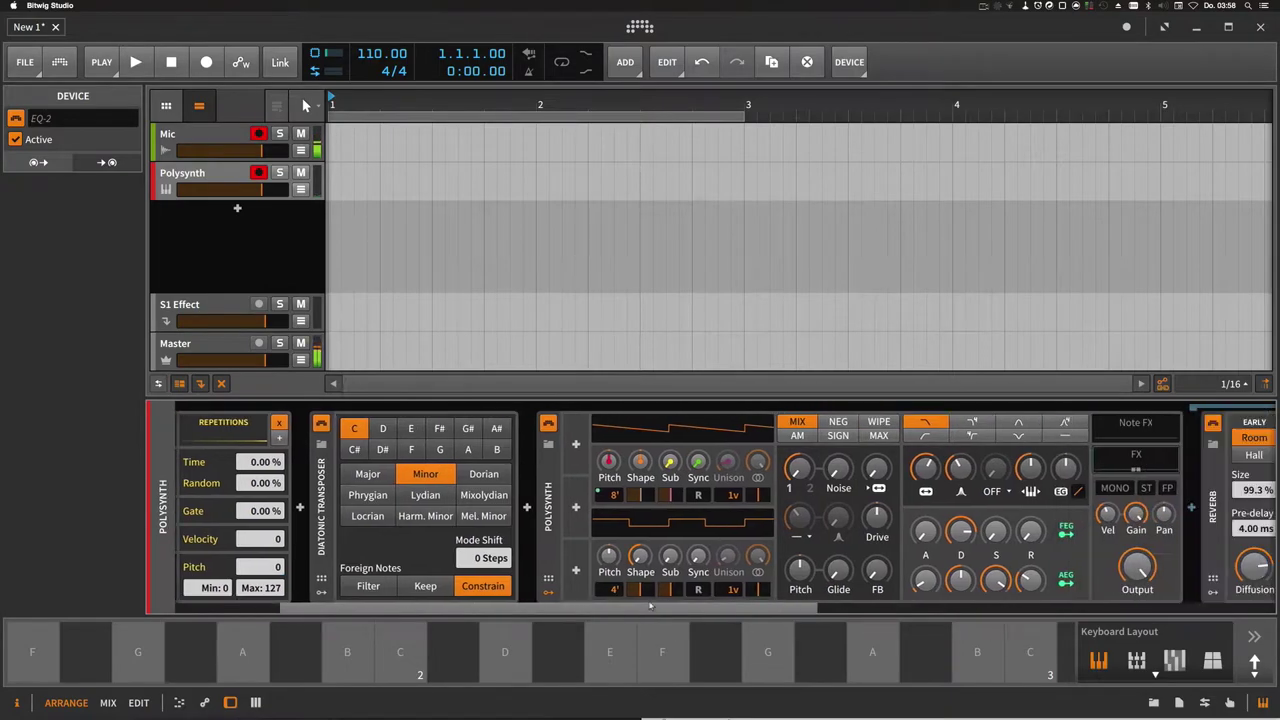
pyautogui.click(512, 445)
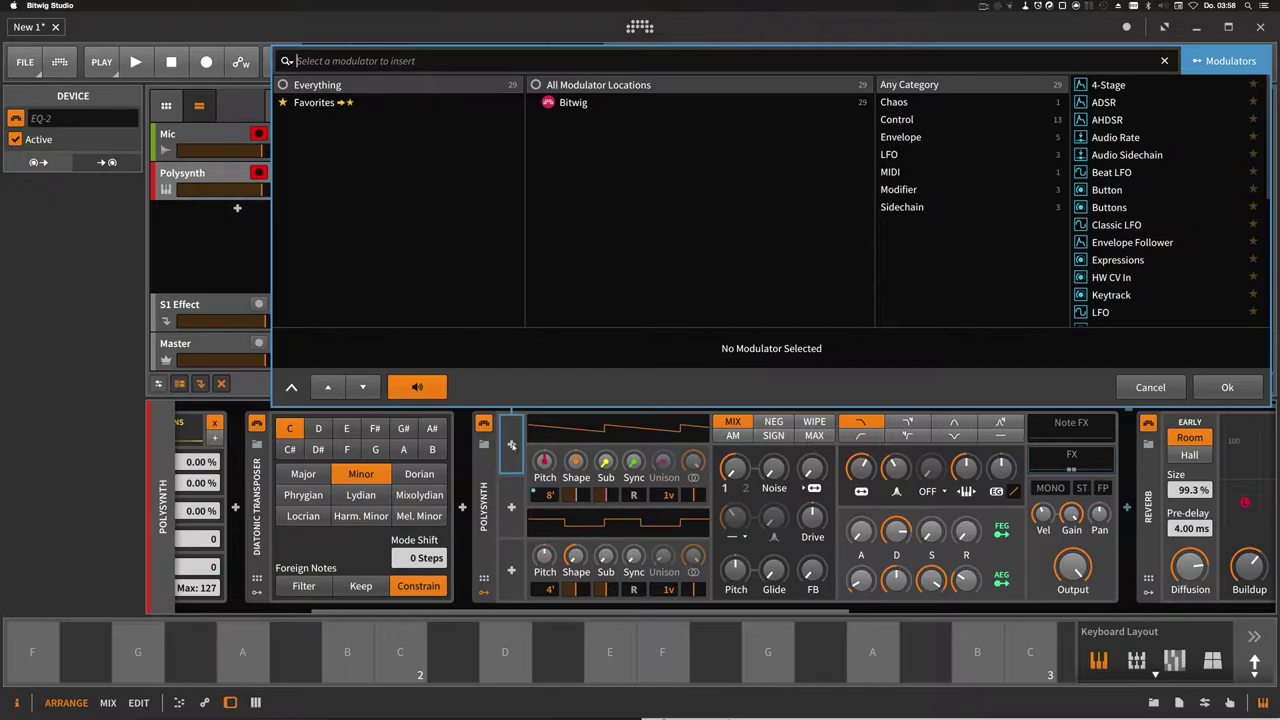
pyautogui.write('rand')
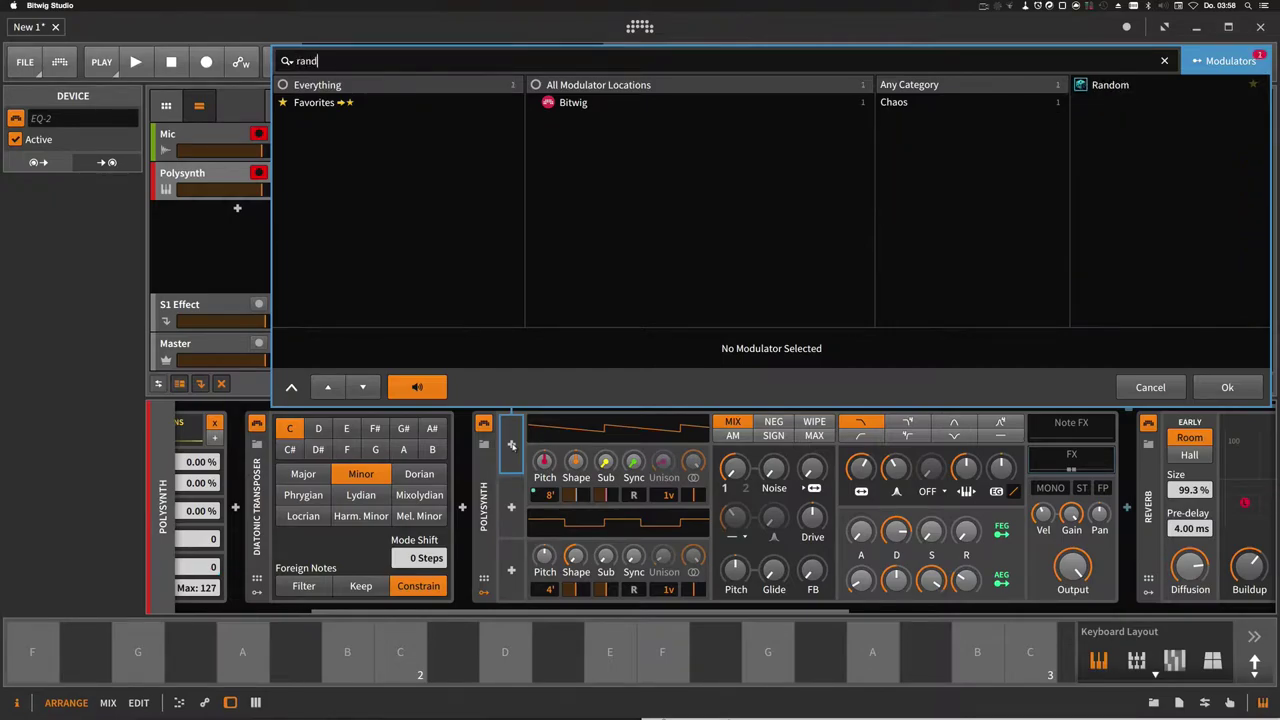
pyautogui.press('Down')
pyautogui.press('Return')
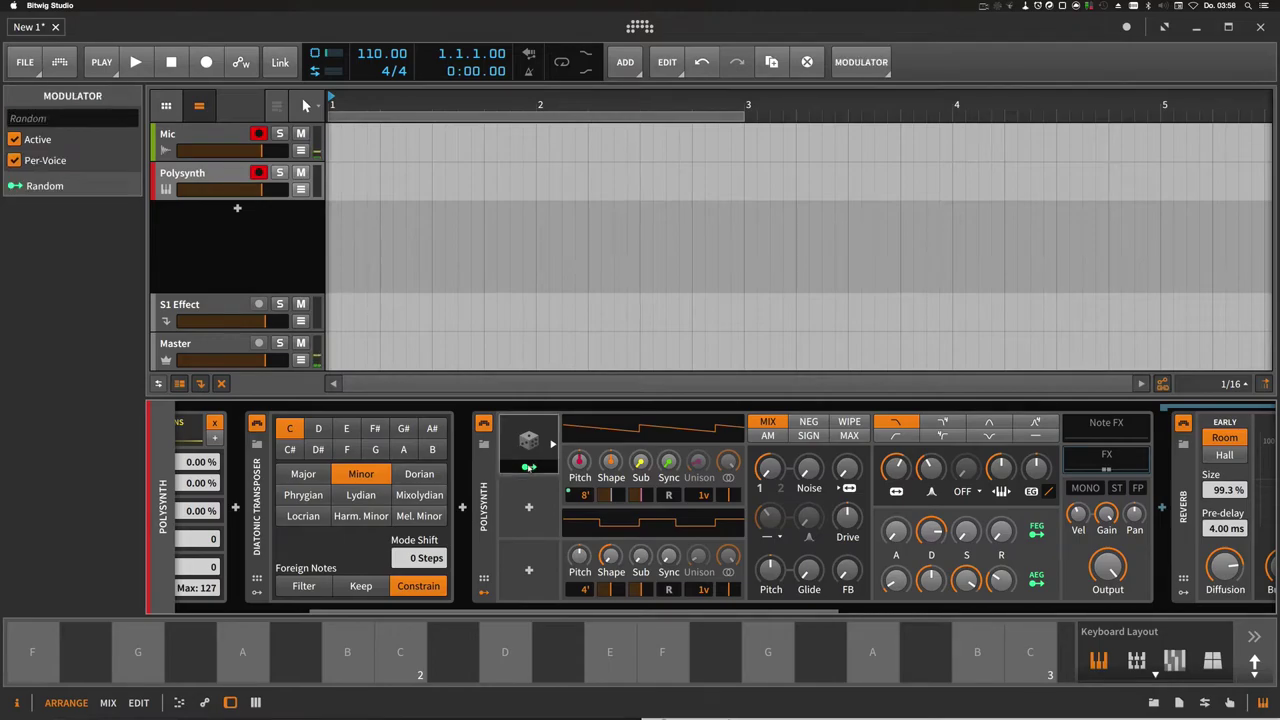
pyautogui.moveTo(895, 470); pyautogui.dragTo(895, 456)
# Add Random 2 and map it to oscillator 1's octave at 2.00
pyautogui.click(529, 506)
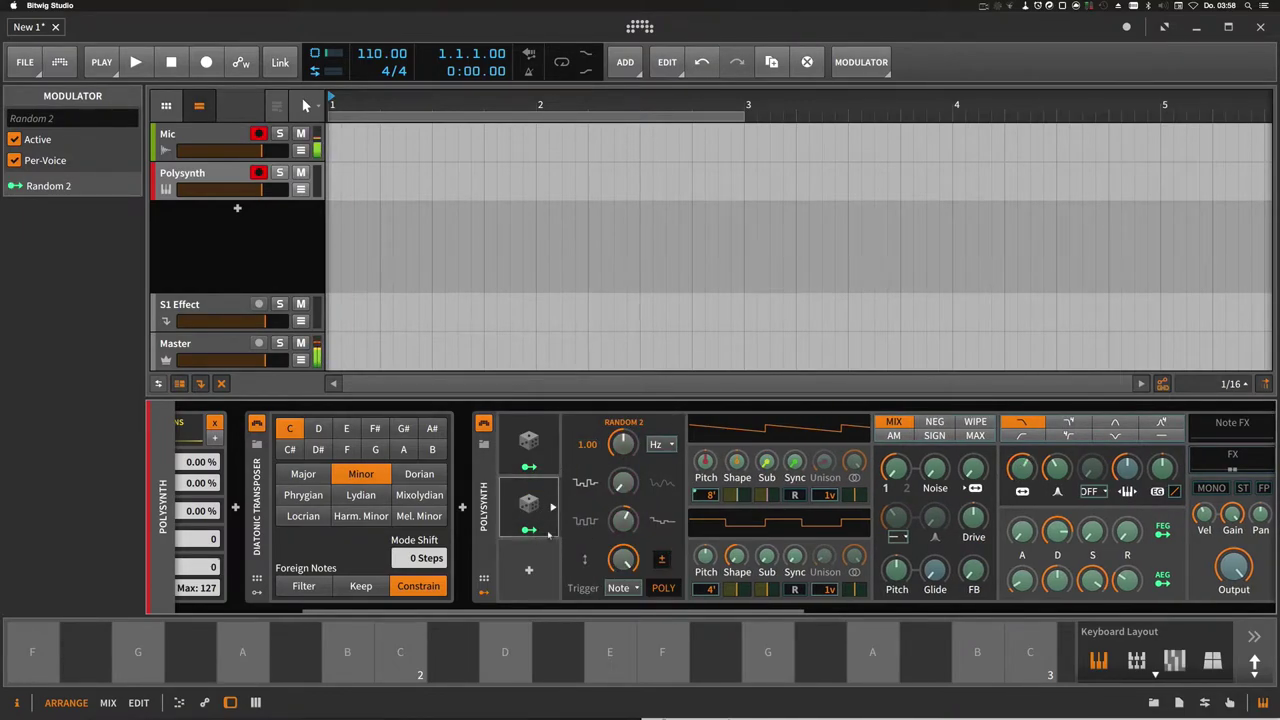
pyautogui.click(529, 529)
pyautogui.moveTo(707, 495); pyautogui.dragTo(707, 459)
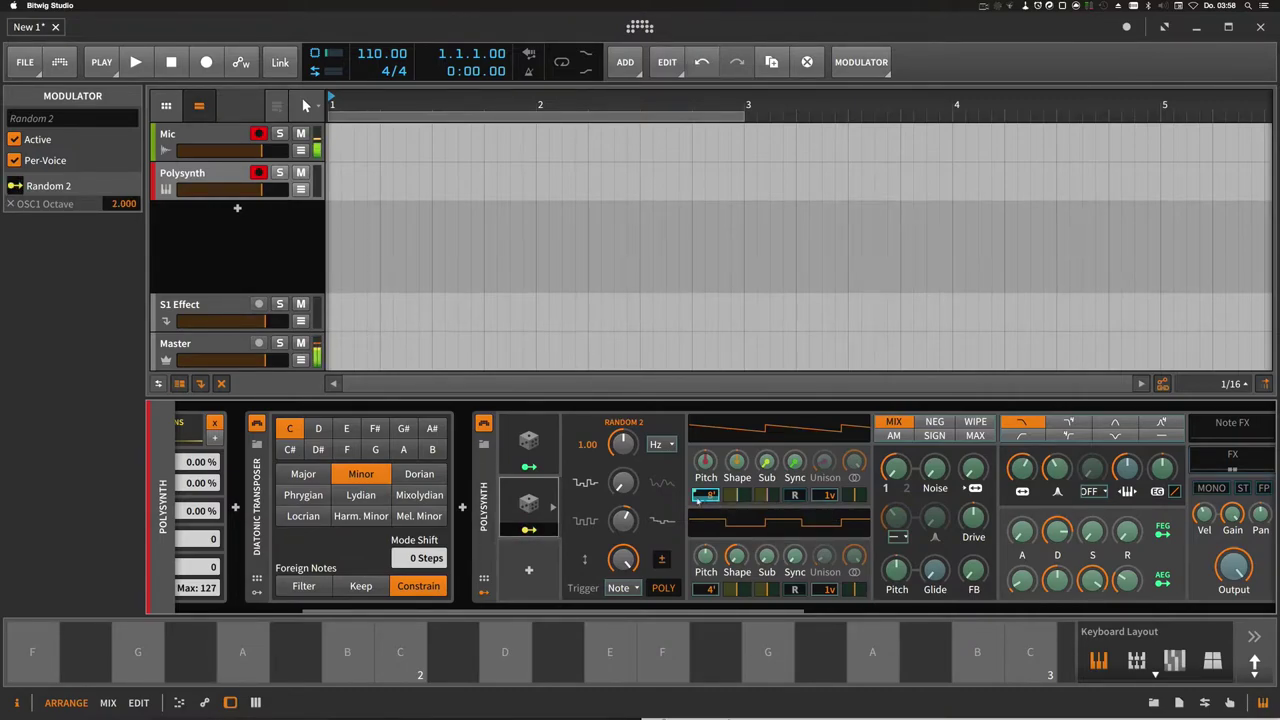
pyautogui.click(543, 452)
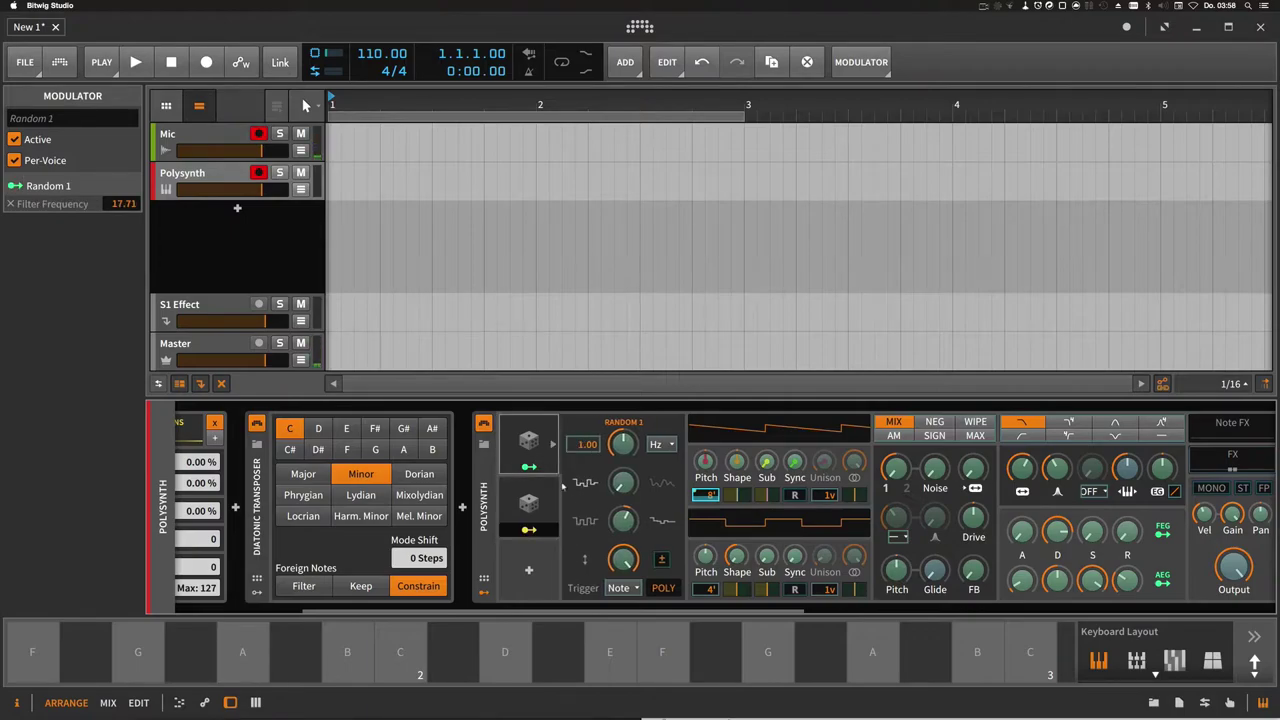
pyautogui.click(535, 512)
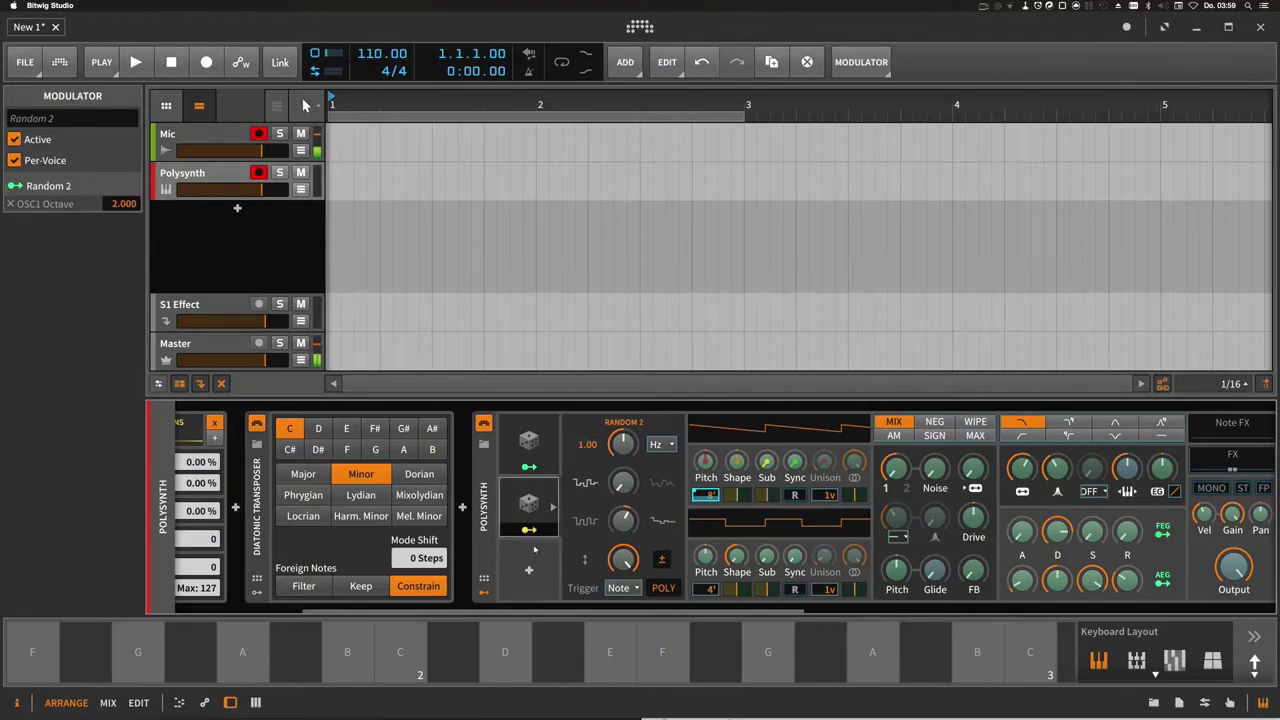
# Give oscillator 1 two unison voices, push pre-filter drive to about +5.6 dB, retune filter frequency
pyautogui.moveTo(828, 495); pyautogui.dragTo(828, 480)
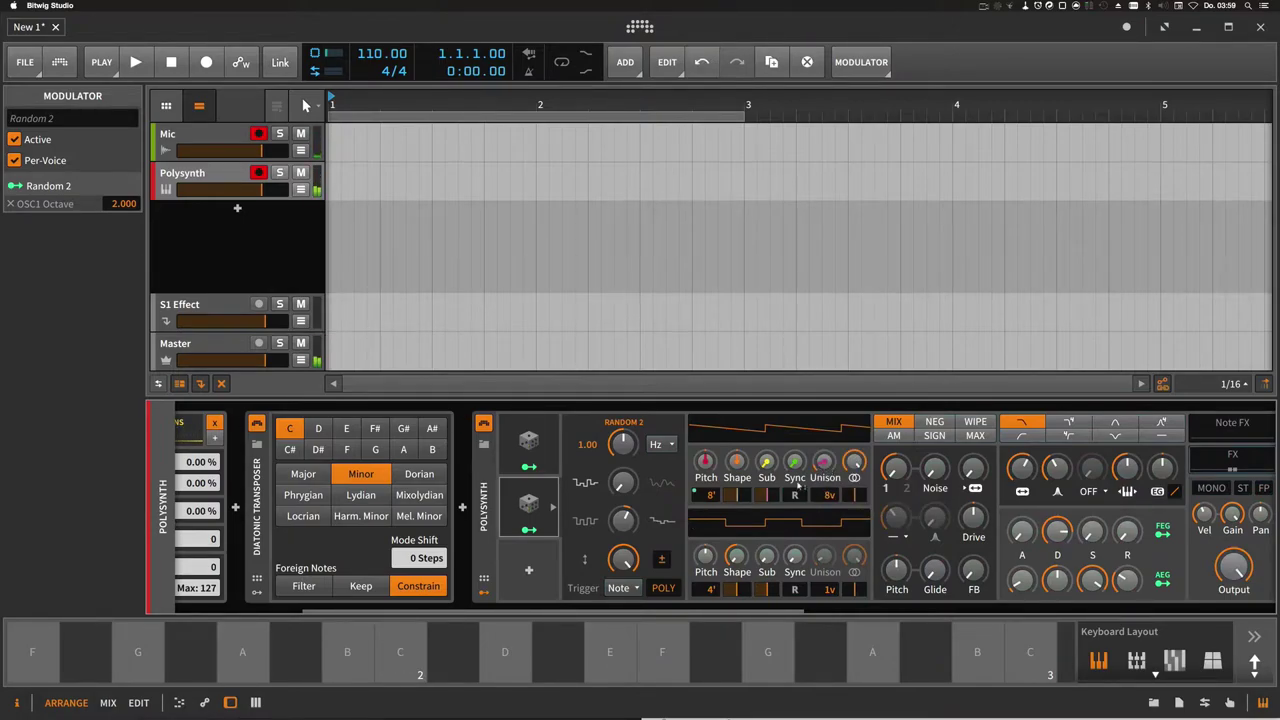
pyautogui.hscroll(3, 640, 520)
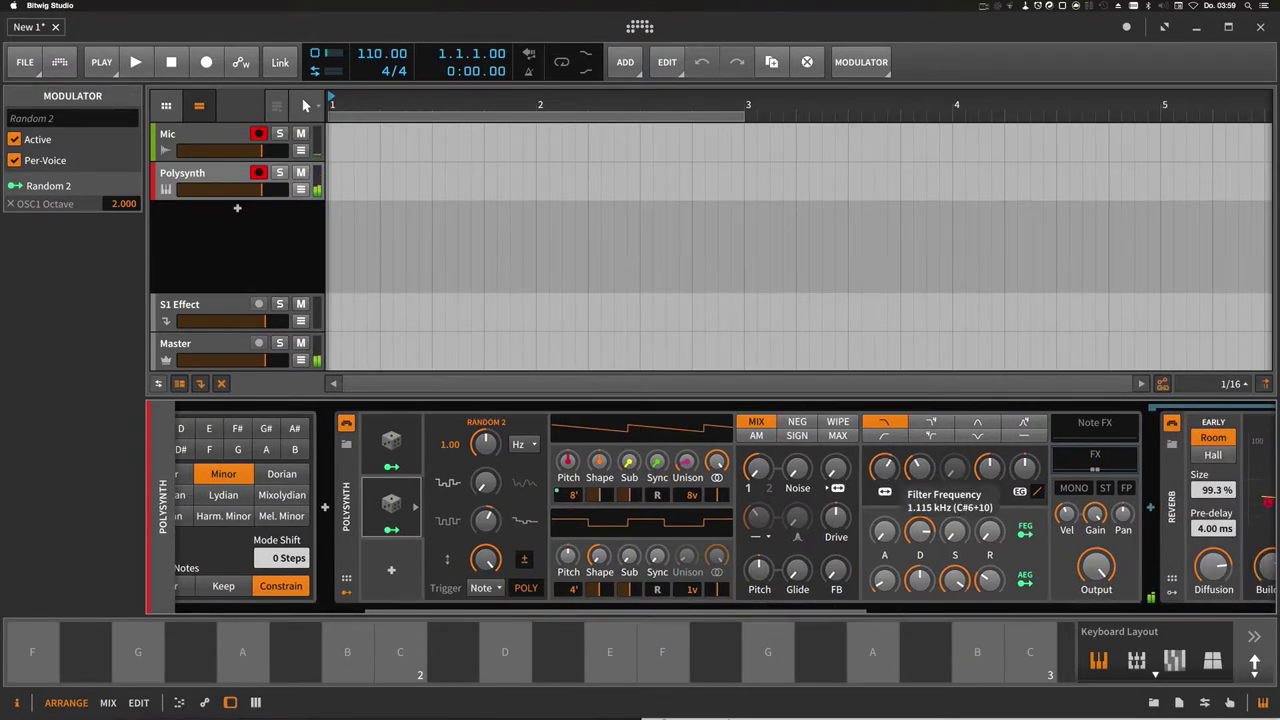
pyautogui.moveTo(884, 580)
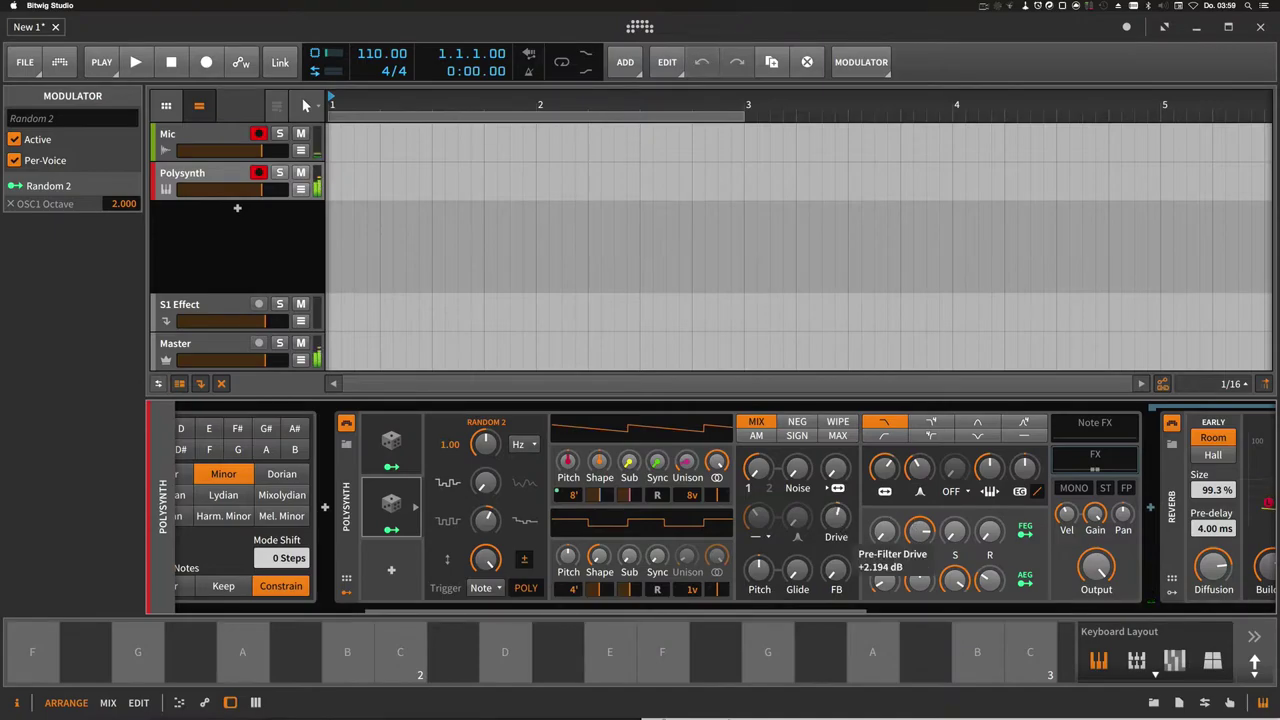
pyautogui.moveTo(884, 583); pyautogui.dragTo(884, 588)
pyautogui.moveTo(920, 467); pyautogui.dragTo(920, 458)
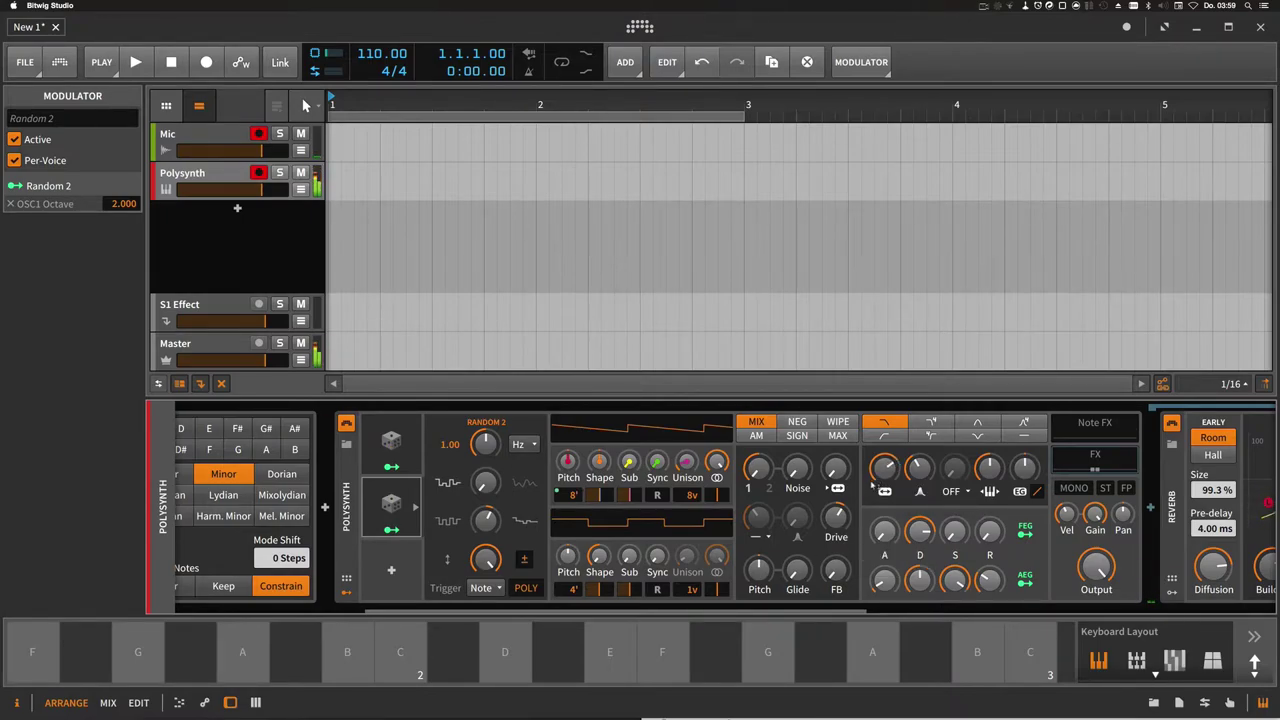
pyautogui.moveTo(555, 608)
pyautogui.mouseDown()
pyautogui.moveTo(365, 608)
pyautogui.moveTo(519, 598)
pyautogui.mouseUp()
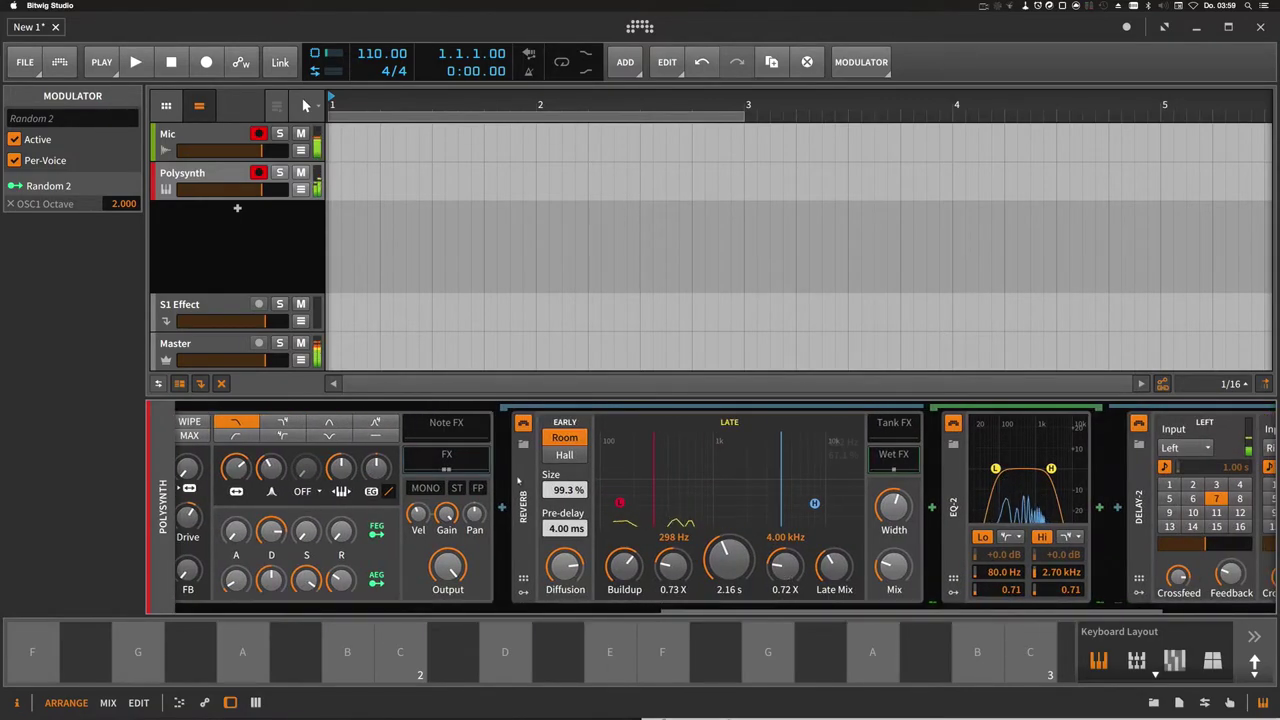
# Add a Random modulator to the Reverb device
pyautogui.click(521, 593)
pyautogui.click(550, 444)
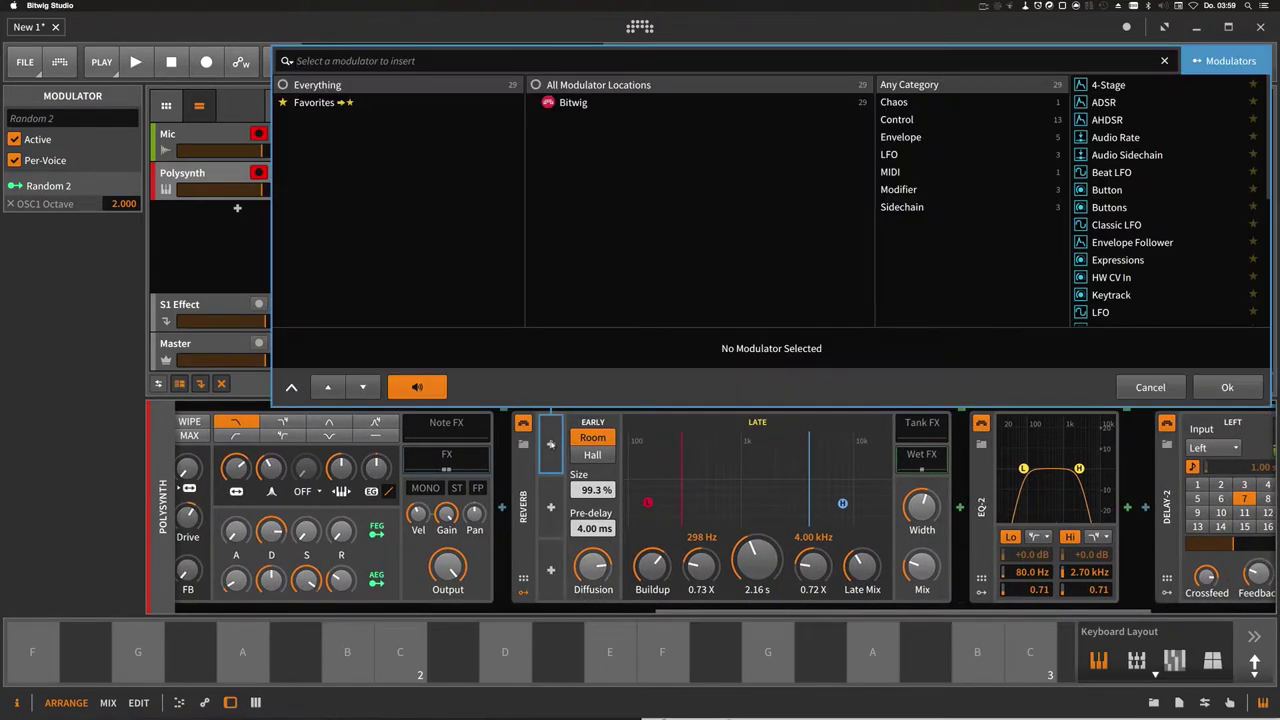
pyautogui.write('rand')
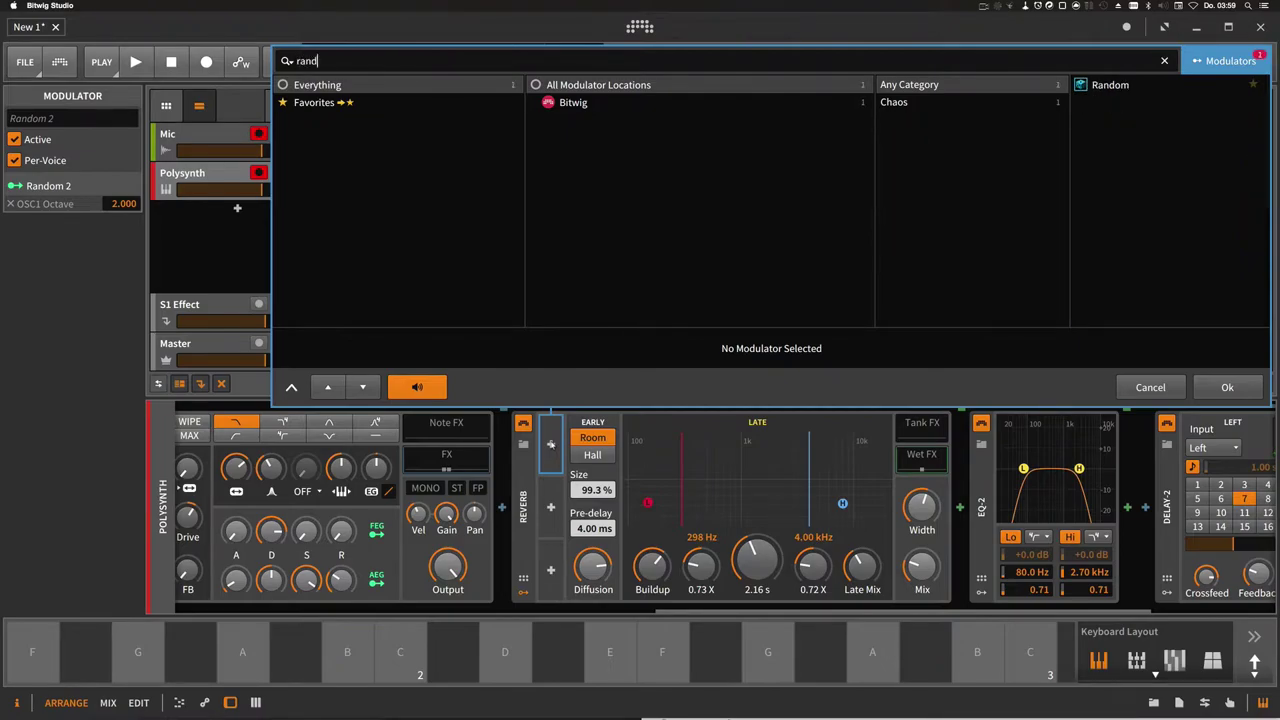
pyautogui.press('Down')
pyautogui.press('Return')
# Map the Random modulator to Reverb Time and slow its rate to 0.52
pyautogui.click(568, 467)
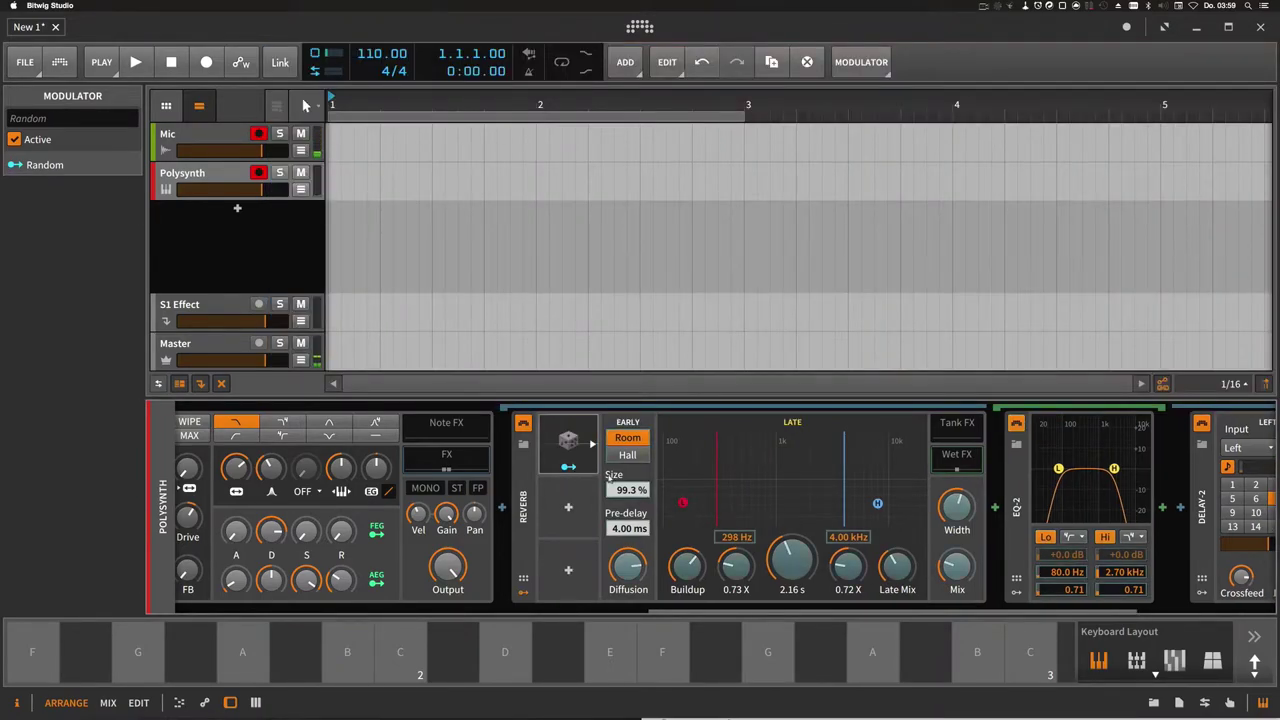
pyautogui.moveTo(791, 565); pyautogui.dragTo(791, 525)
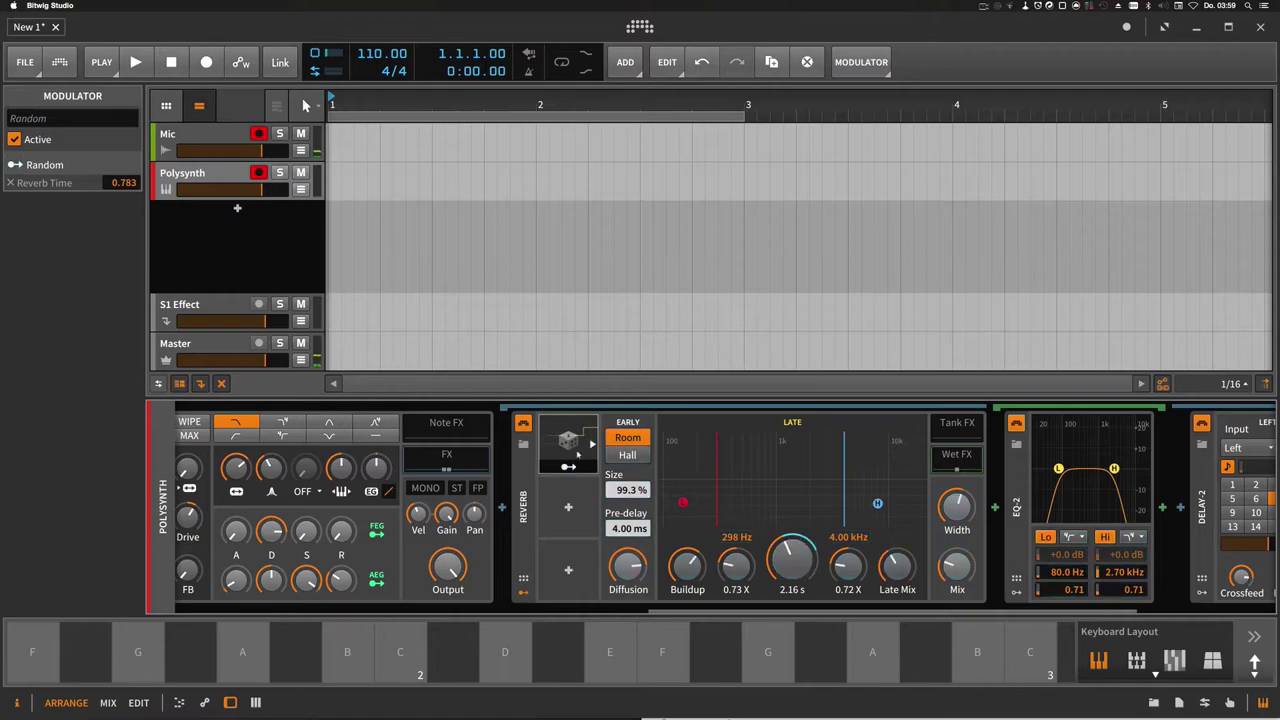
pyautogui.click(592, 444)
pyautogui.moveTo(668, 455); pyautogui.dragTo(607, 476)
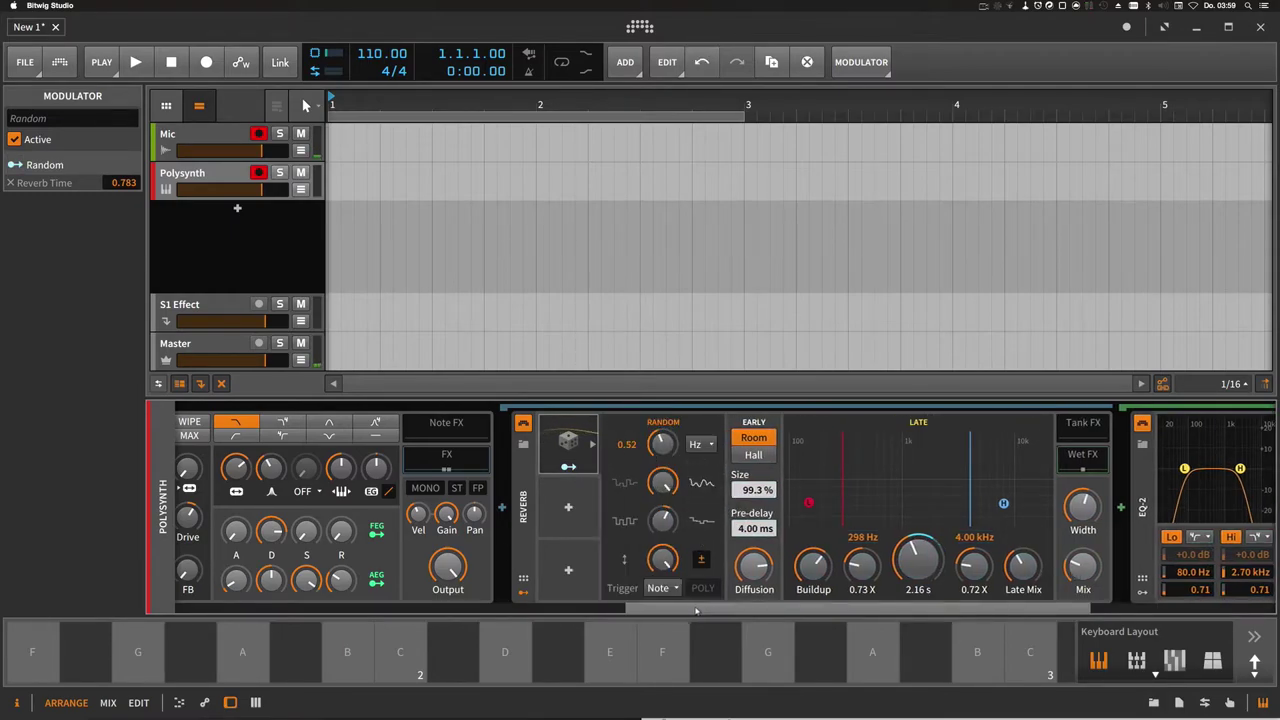
pyautogui.moveTo(813, 609); pyautogui.dragTo(998, 608)
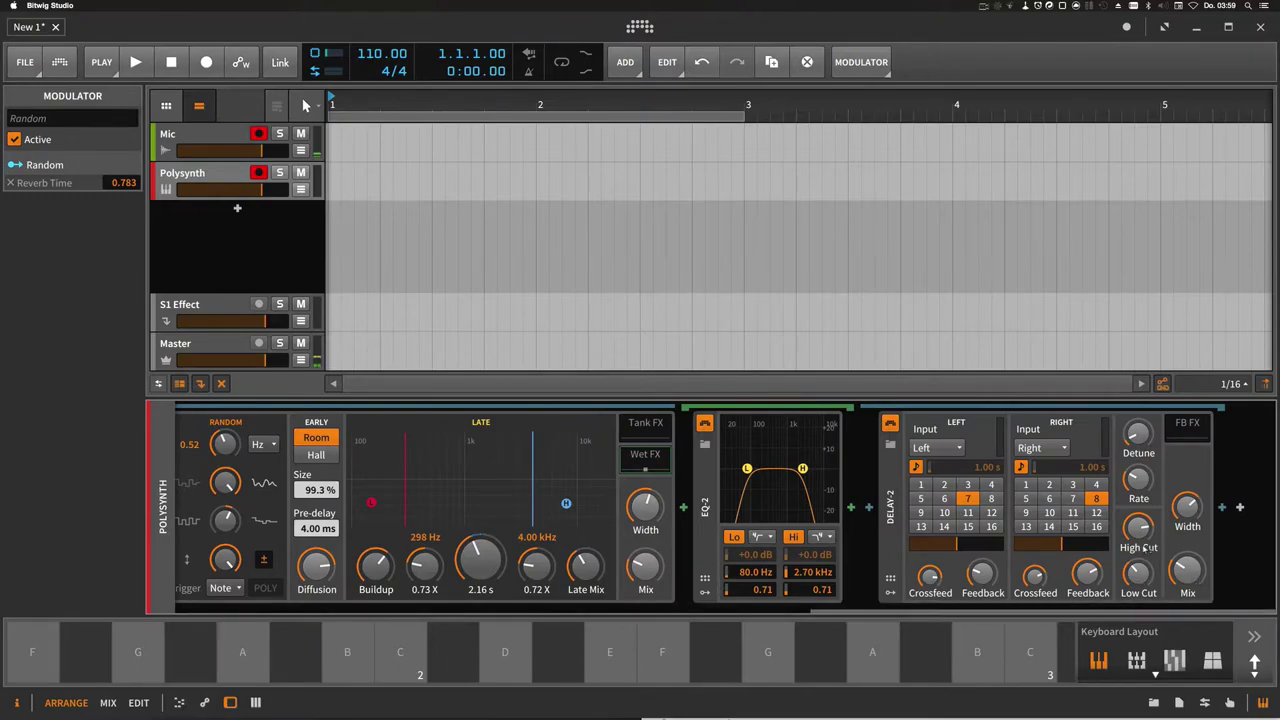
pyautogui.moveTo(864, 611); pyautogui.dragTo(313, 601)
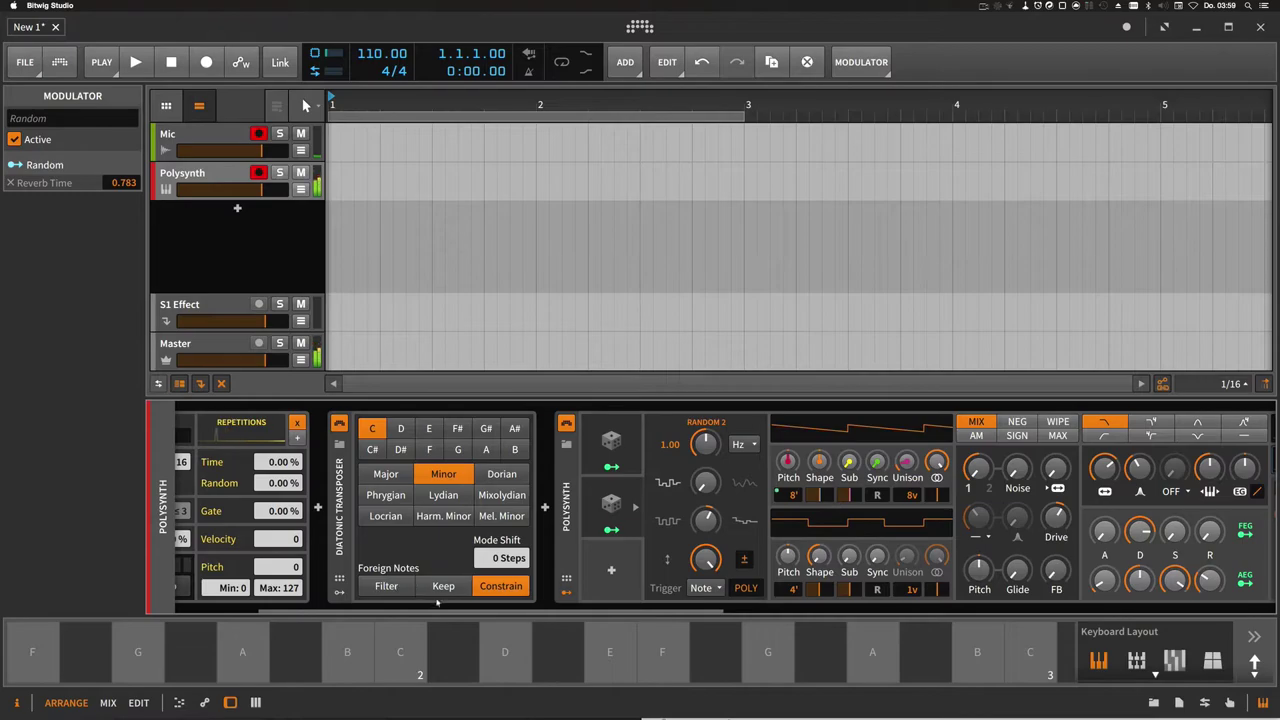
# Stop Note Echo and select the Polysynth track to view its Note Echo, Diatonic Transposer, Polysynth chain
pyautogui.moveTo(441, 608)
pyautogui.mouseDown()
pyautogui.moveTo(719, 617)
pyautogui.moveTo(303, 624)
pyautogui.mouseUp()
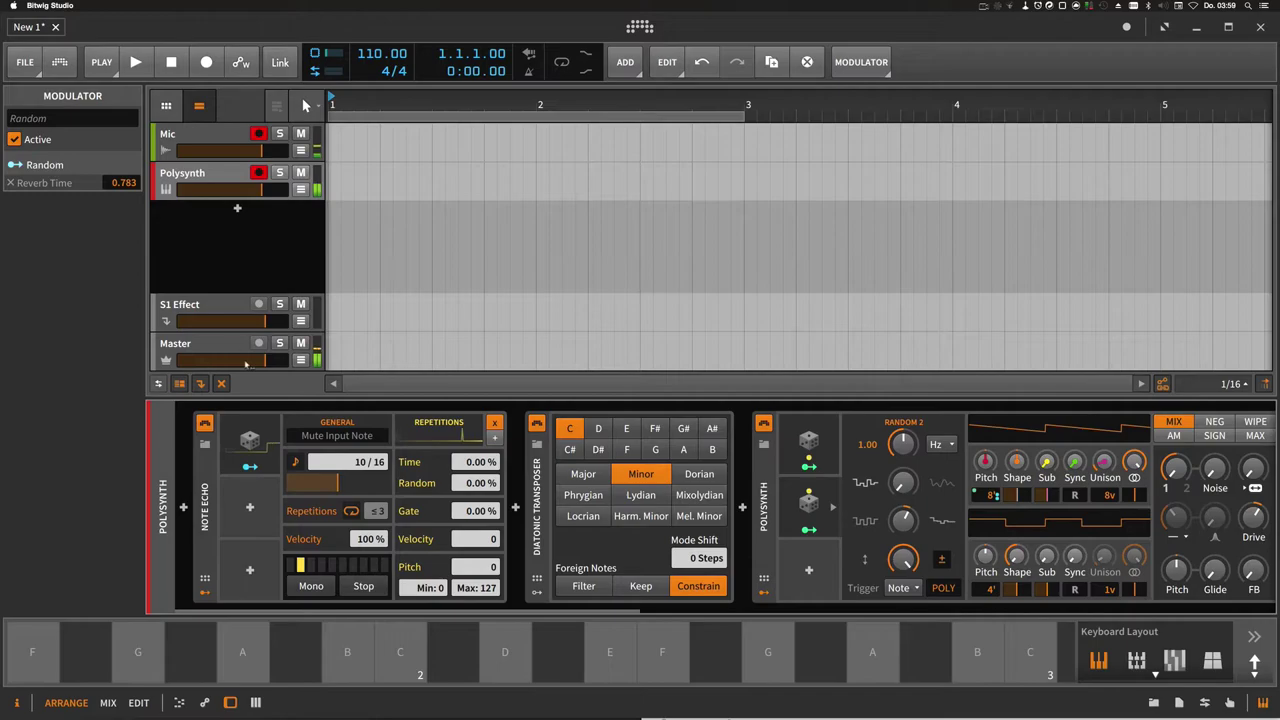
pyautogui.click(377, 584)
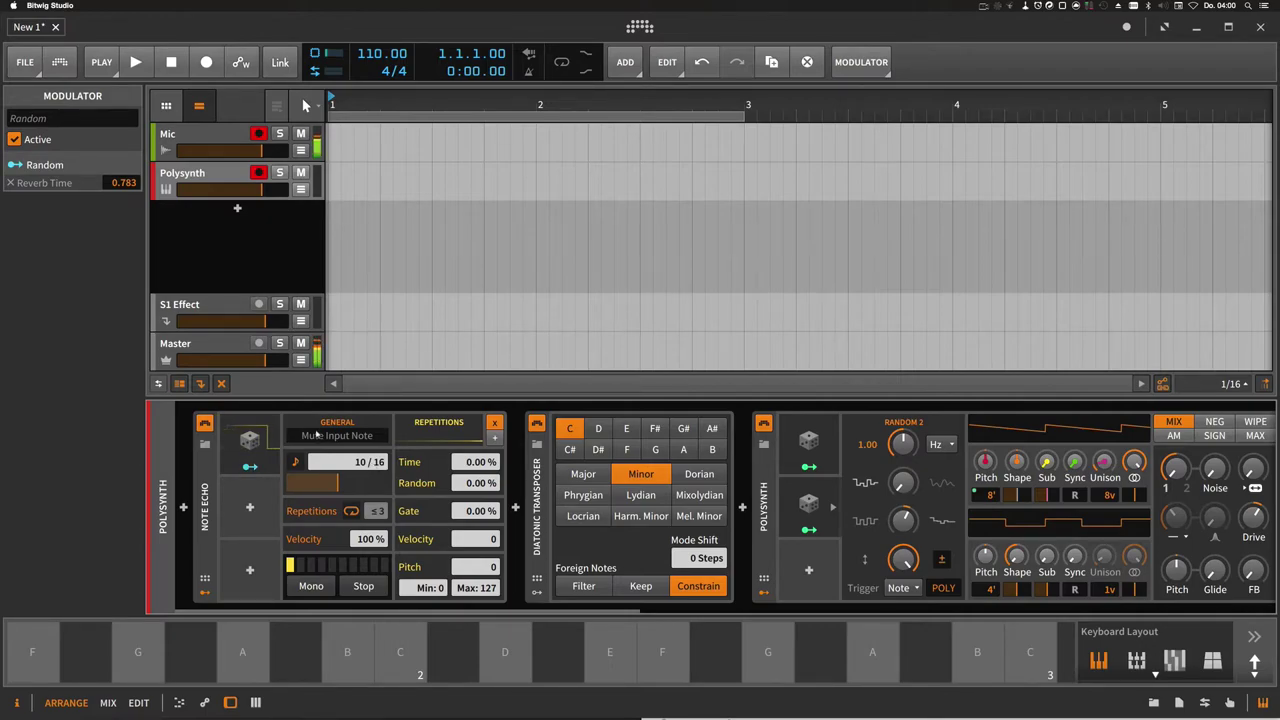
pyautogui.click(214, 219)
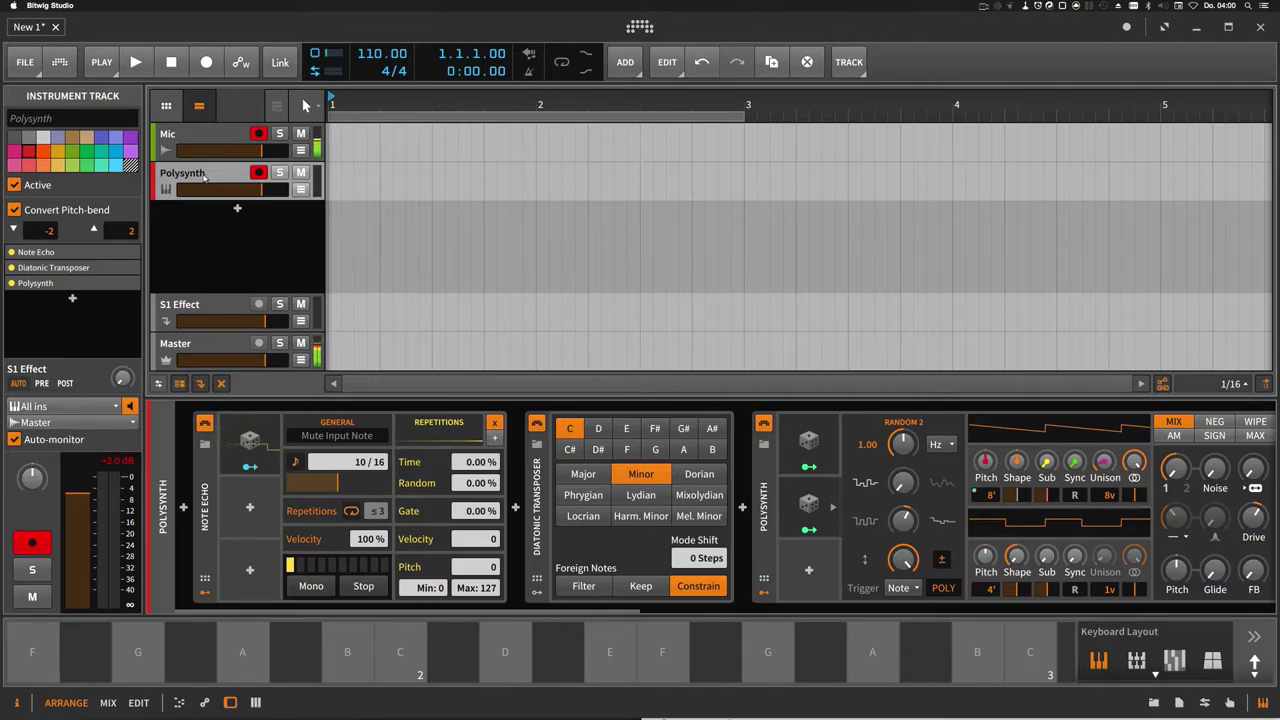
# Duplicate the Polysynth track with Ctrl+D and arm the copy
pyautogui.hotkey('ctrl', 'd')
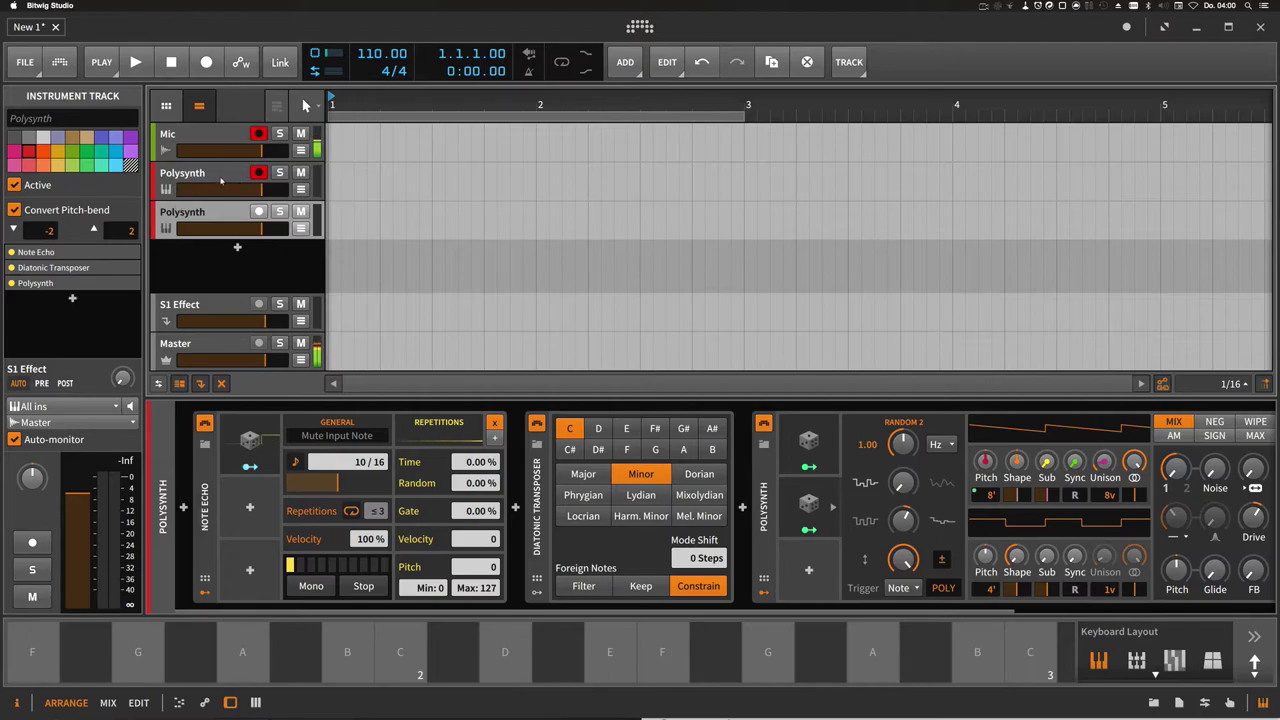
pyautogui.click(223, 175)
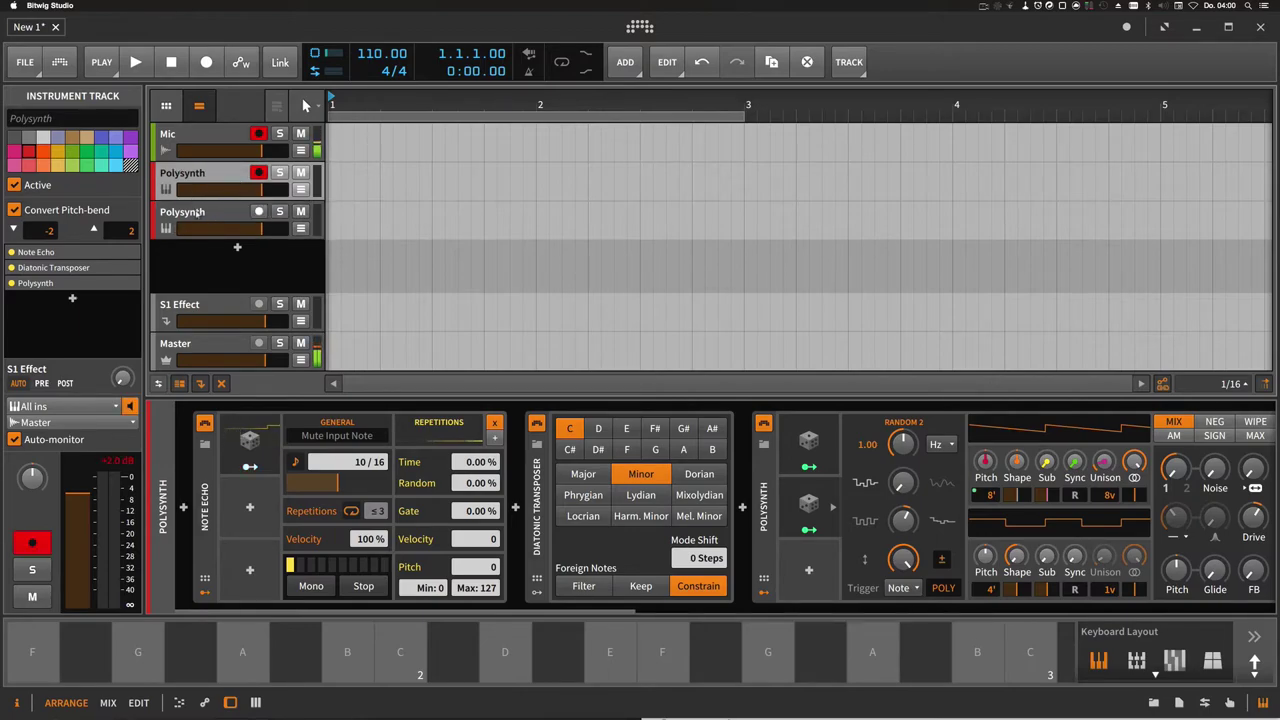
pyautogui.click(200, 212)
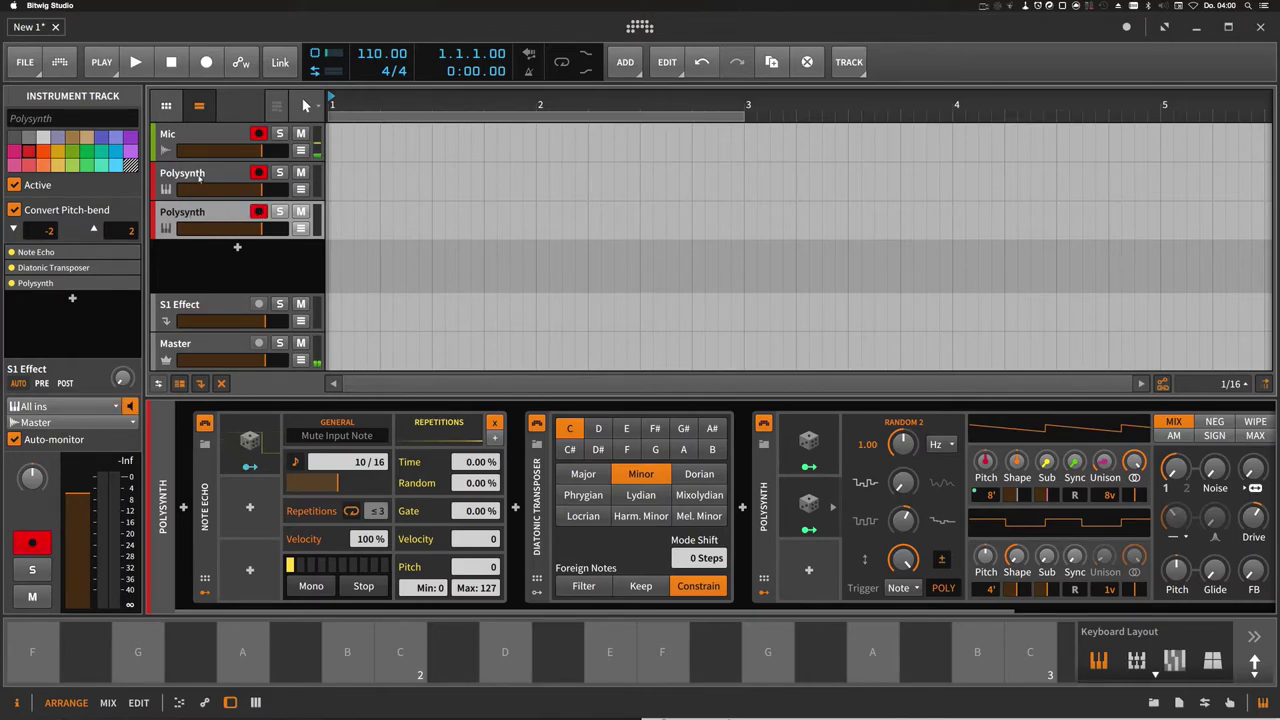
pyautogui.click(205, 182)
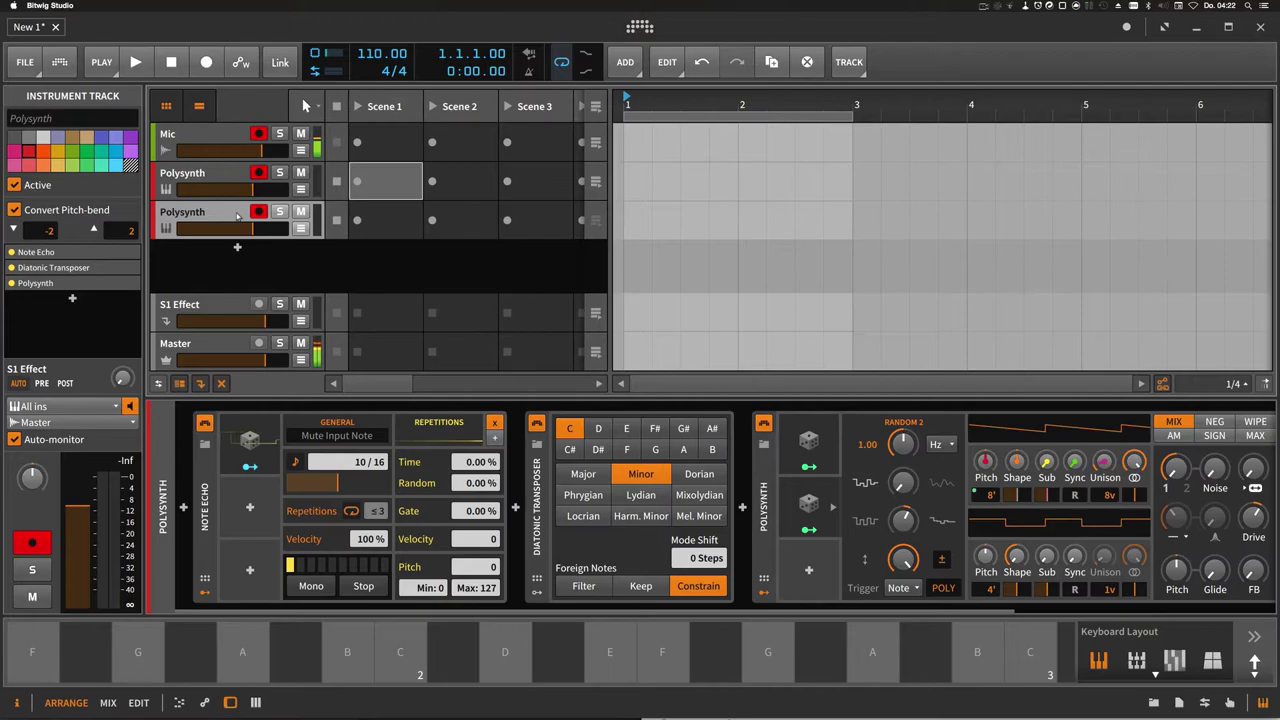
# Switch back and forth between the two Polysynth tracks to compare them
pyautogui.click(229, 178)
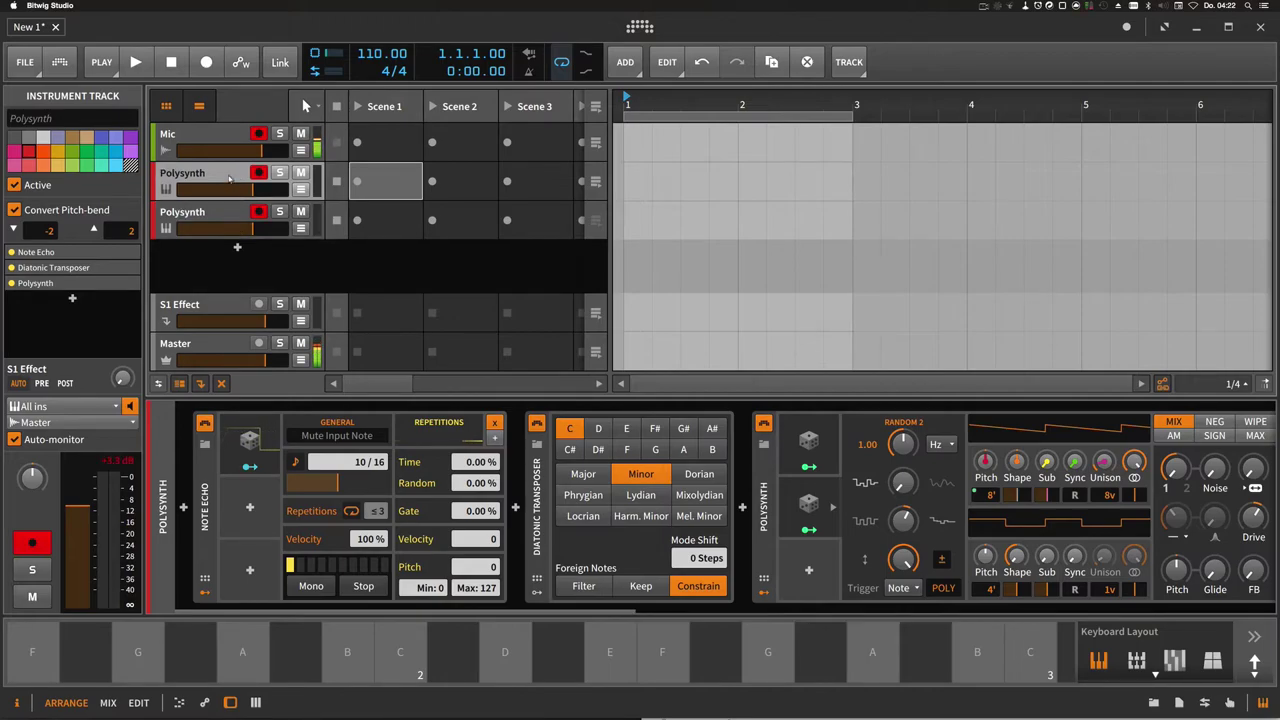
pyautogui.click(225, 215)
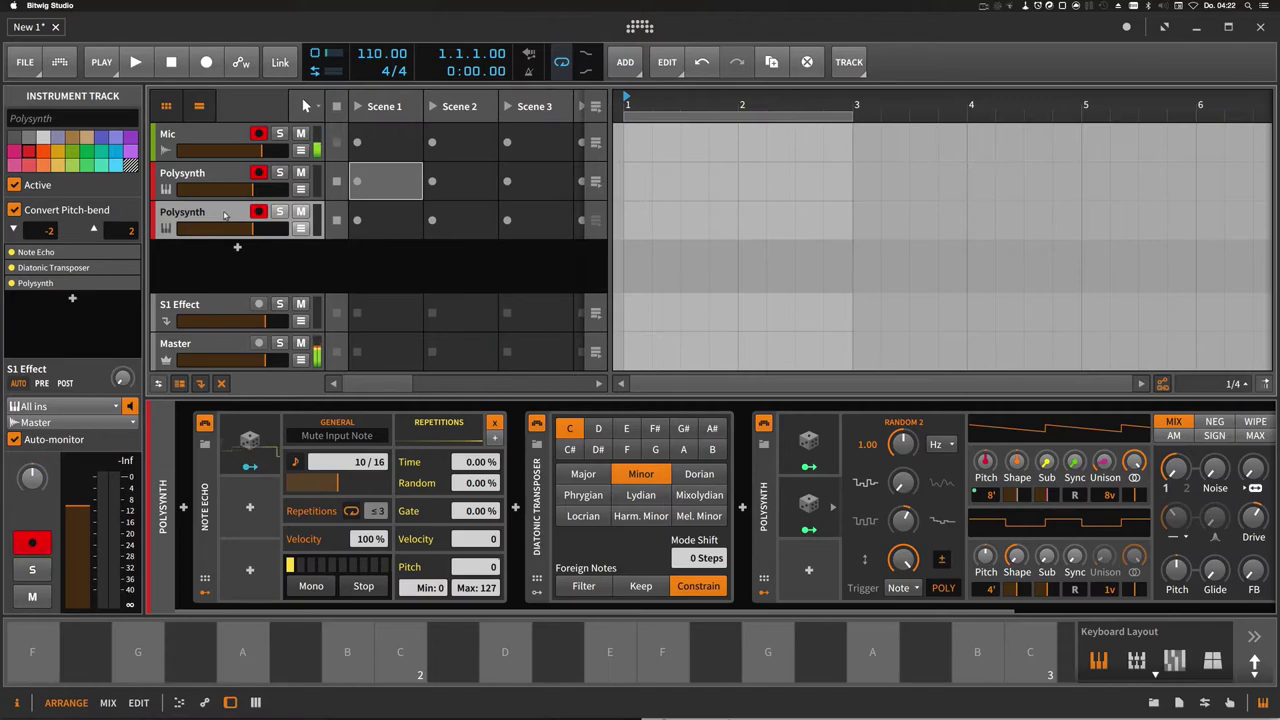
pyautogui.click(218, 190)
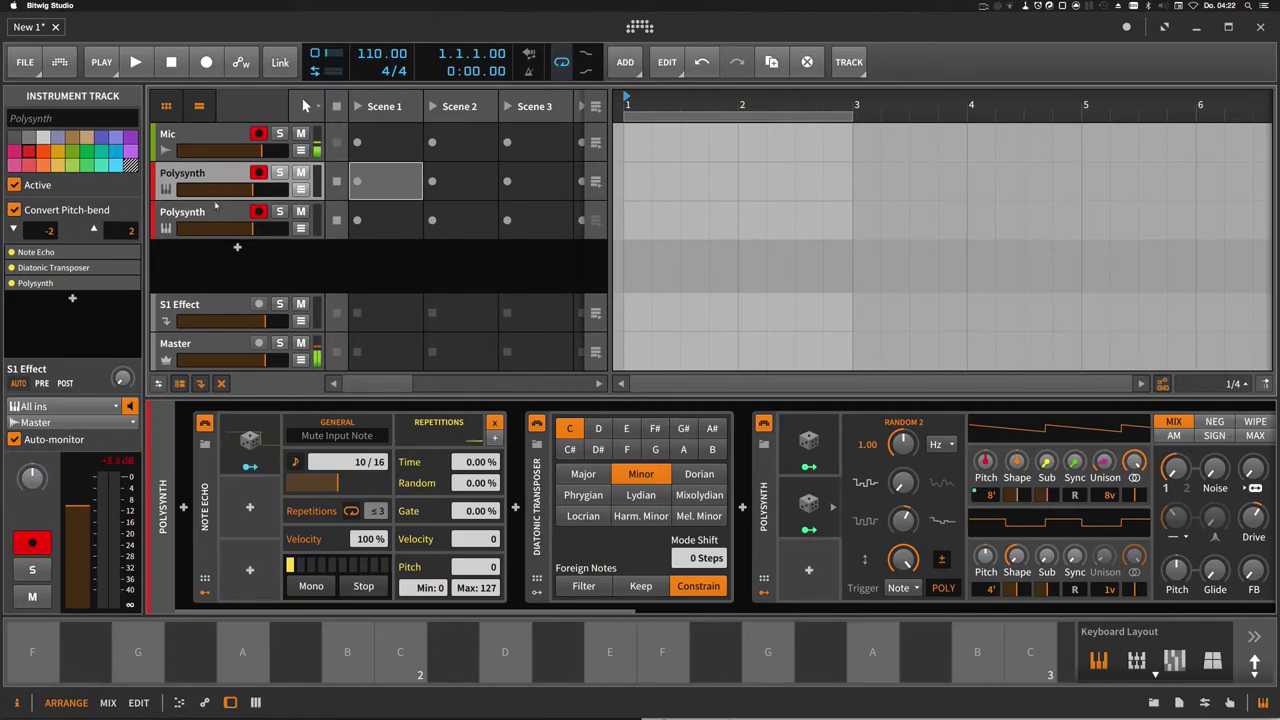
pyautogui.click(213, 212)
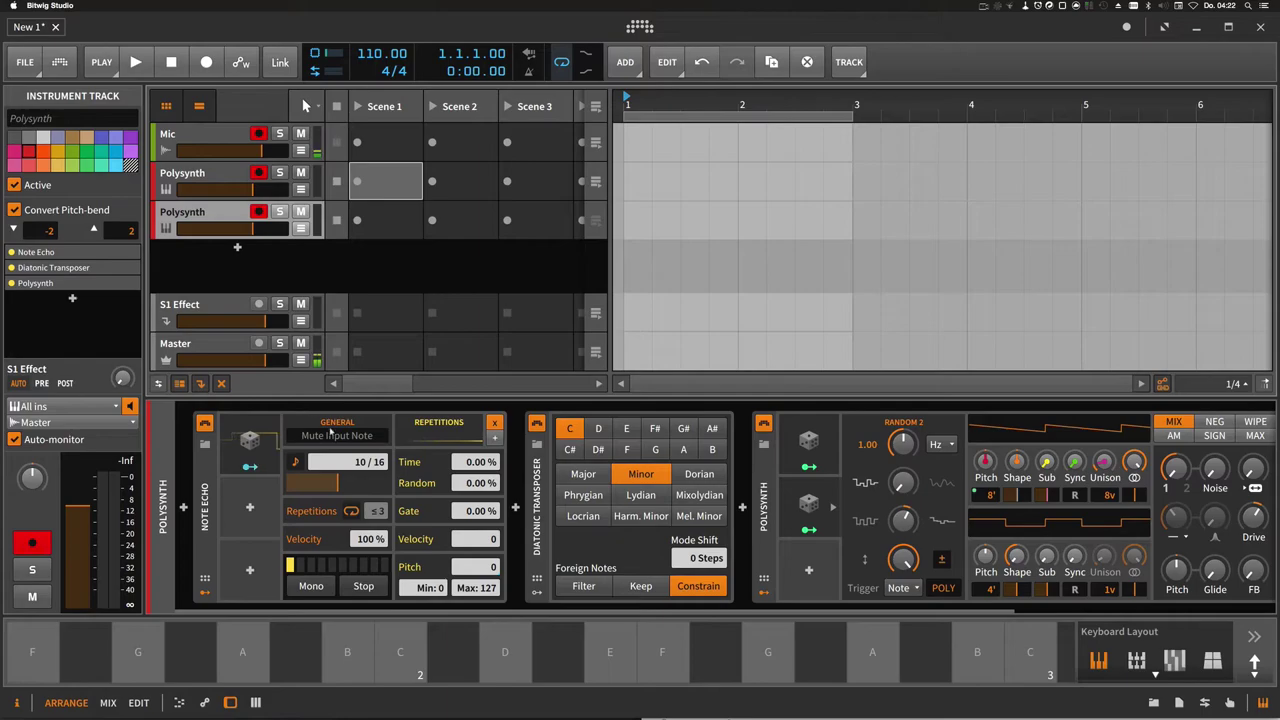
# Lengthen the Note Echo delay to 11/16 and slow its Random 1 modulator's rate
pyautogui.moveTo(360, 462); pyautogui.dragTo(360, 452)
pyautogui.click(250, 440)
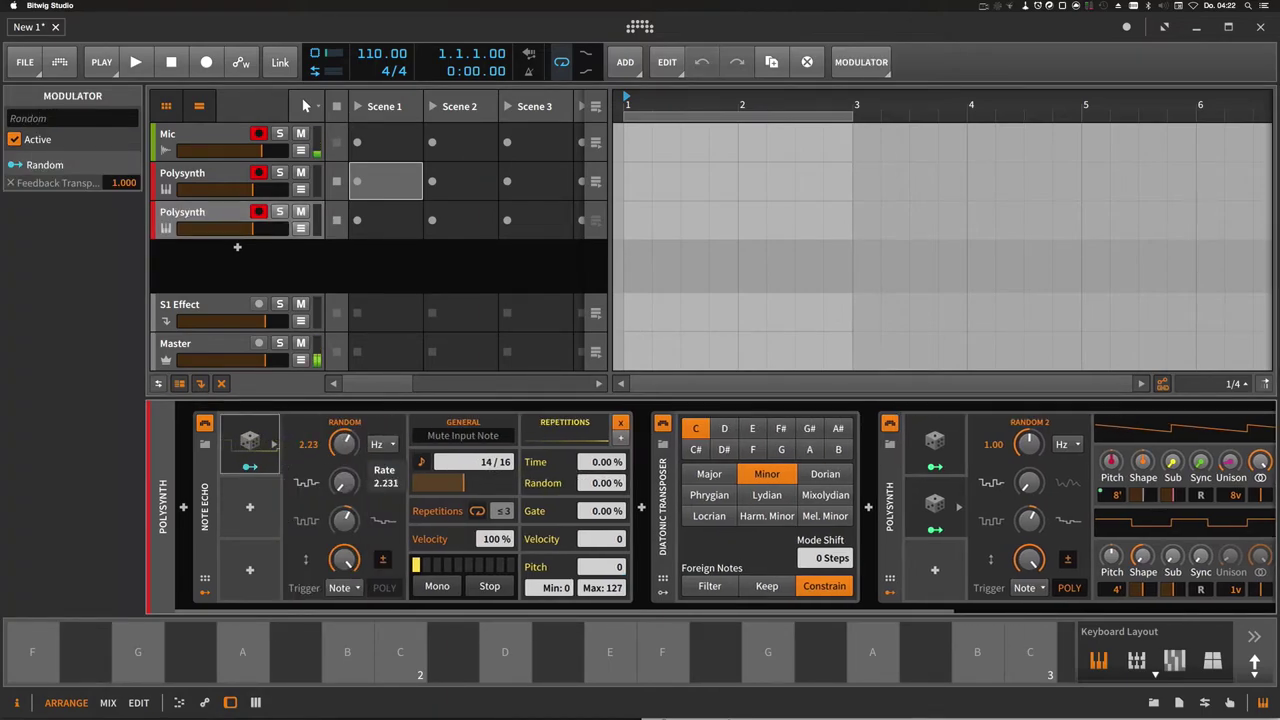
pyautogui.click(258, 445)
pyautogui.scroll(-1, 258, 443)
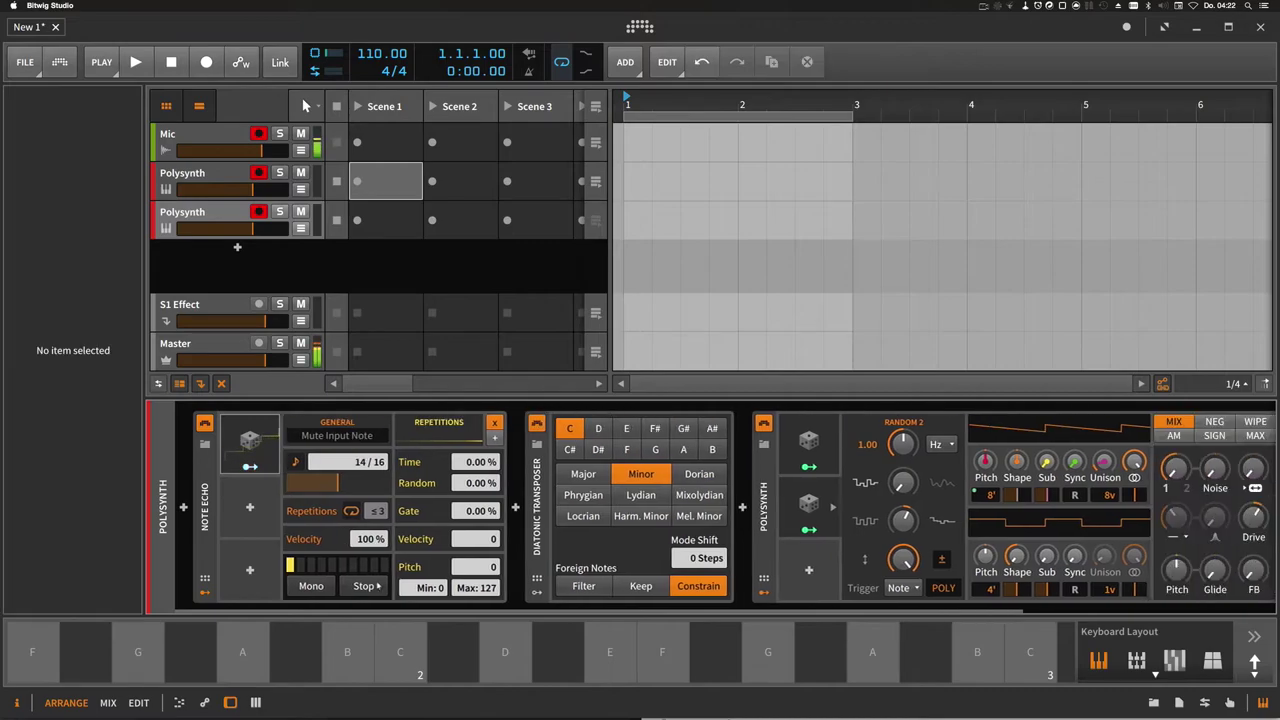
pyautogui.scroll(-4, 614, 573)
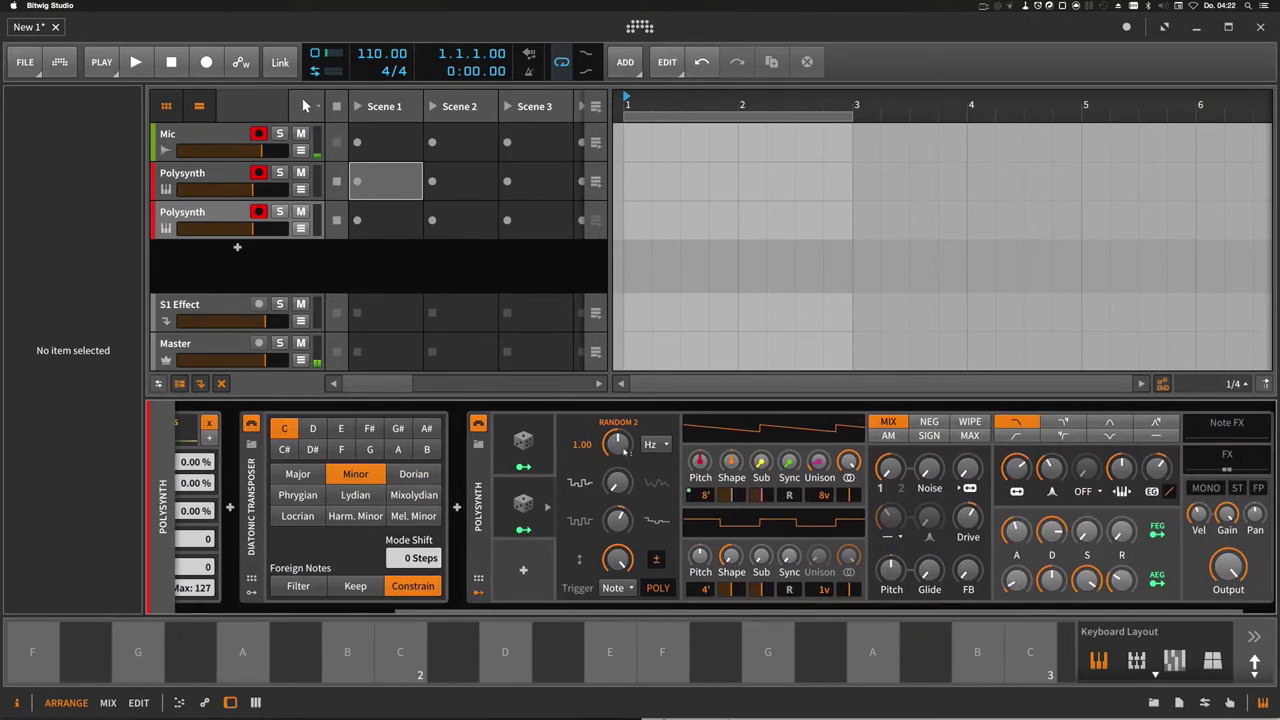
pyautogui.moveTo(618, 445); pyautogui.dragTo(619, 509)
pyautogui.scroll(-1, 600, 607)
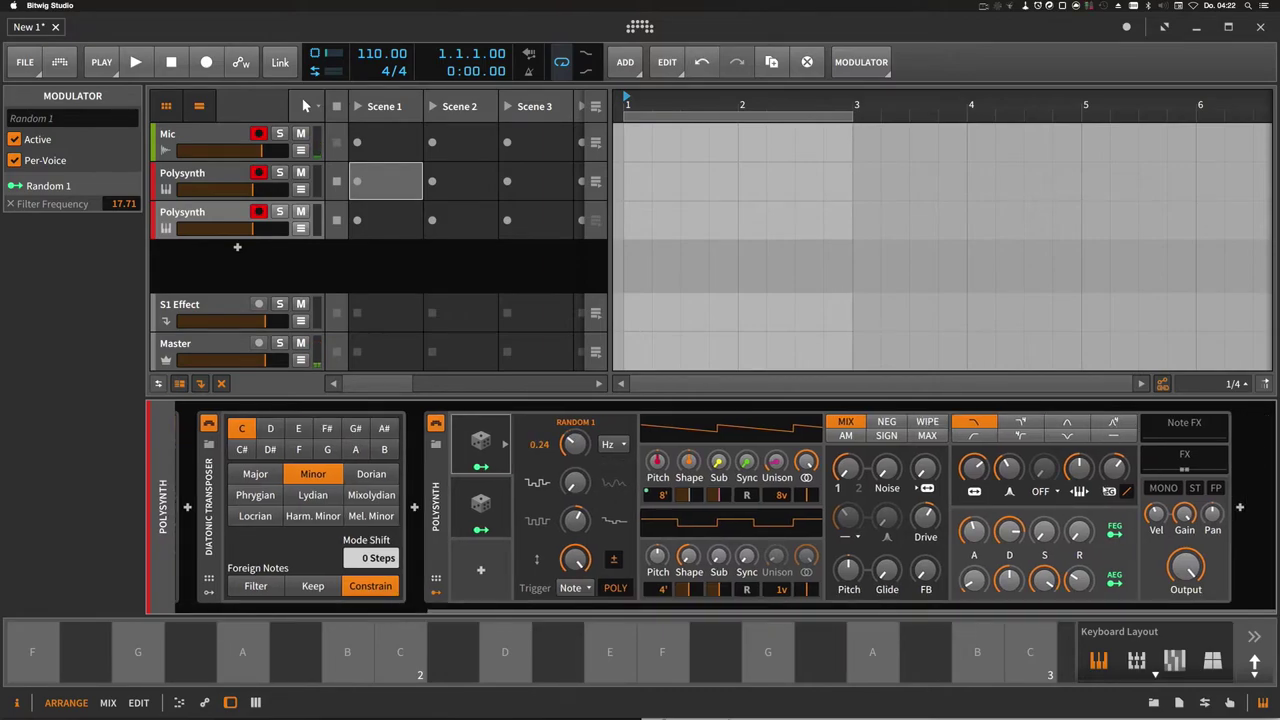
# Adjust the Polysynth filter frequency and set oscillator 1 to the 4' octave
pyautogui.click(1007, 467)
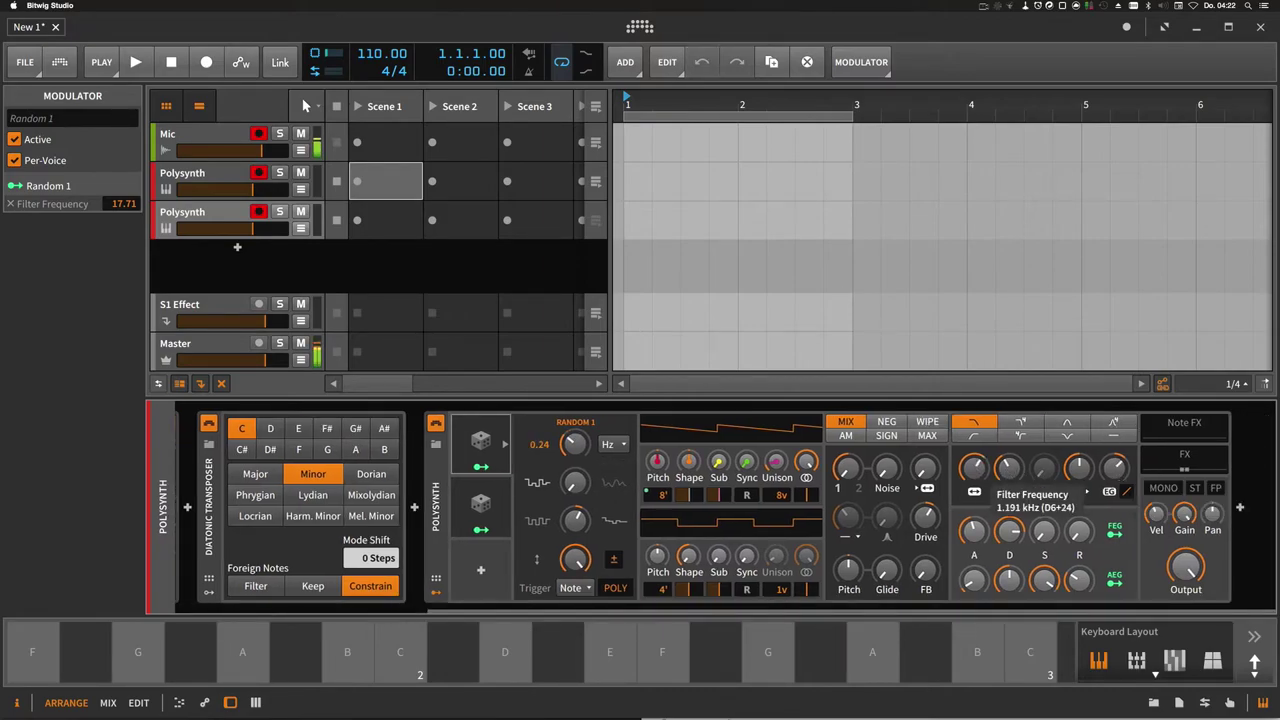
pyautogui.click(1007, 467)
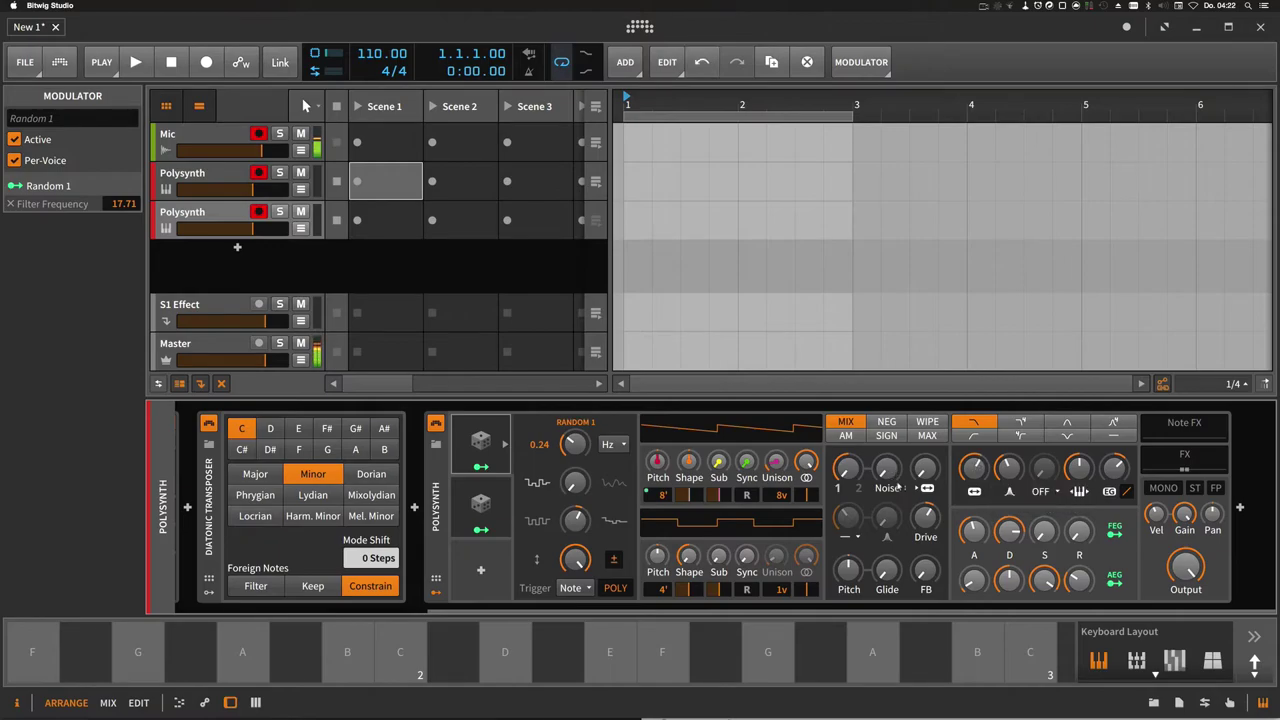
pyautogui.click(663, 497)
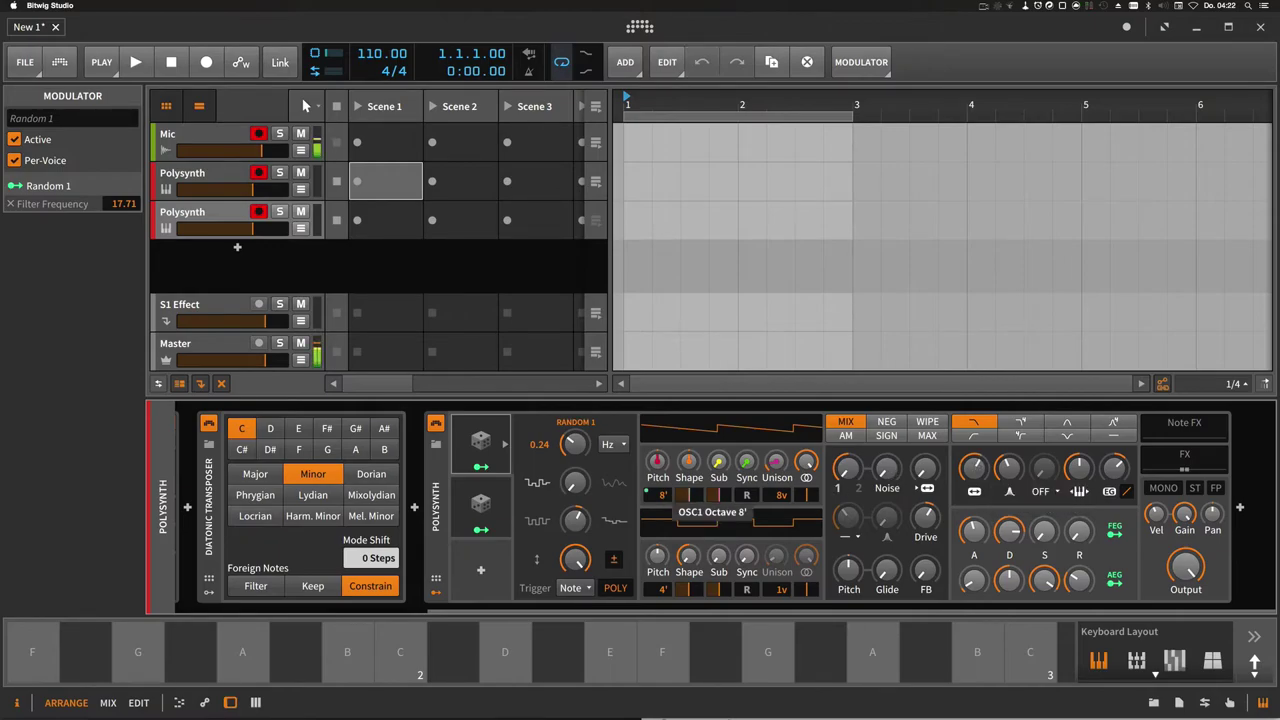
pyautogui.moveTo(663, 497); pyautogui.dragTo(660, 610)
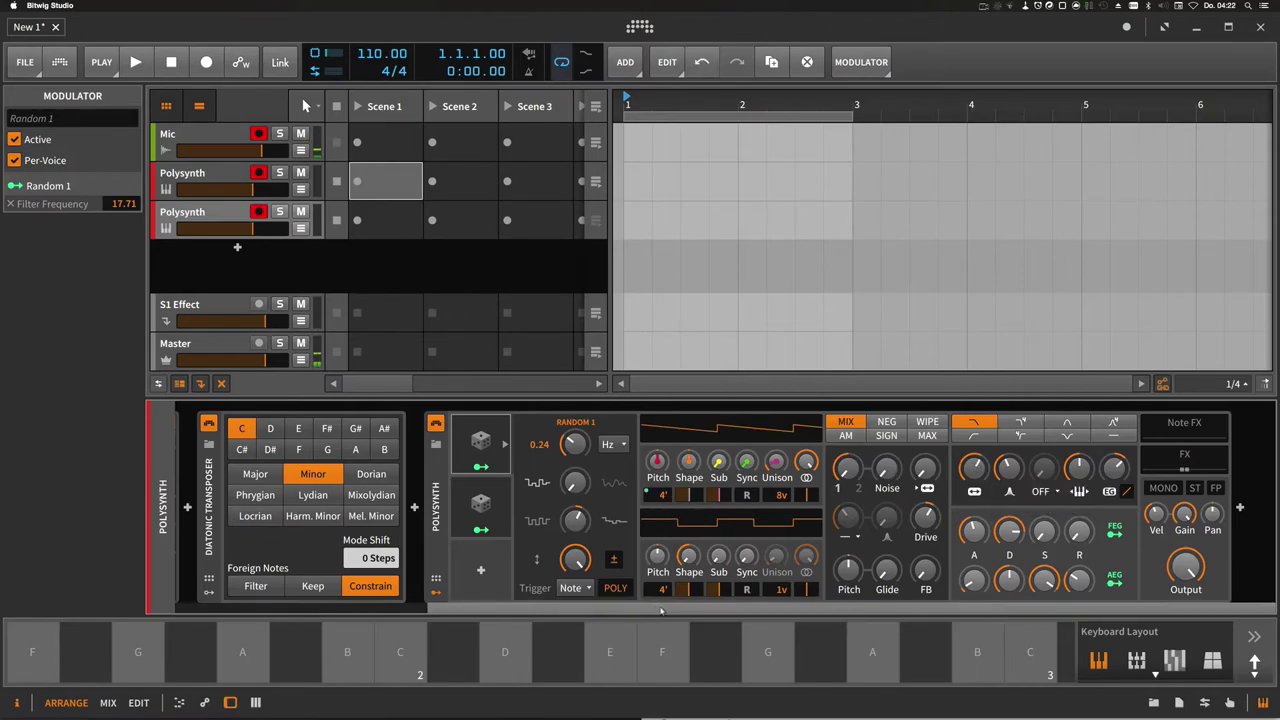
# Adjust the amp and filter envelope decays, filter envelope attack, and filter FM amount
pyautogui.moveTo(1008, 585); pyautogui.dragTo(1008, 578)
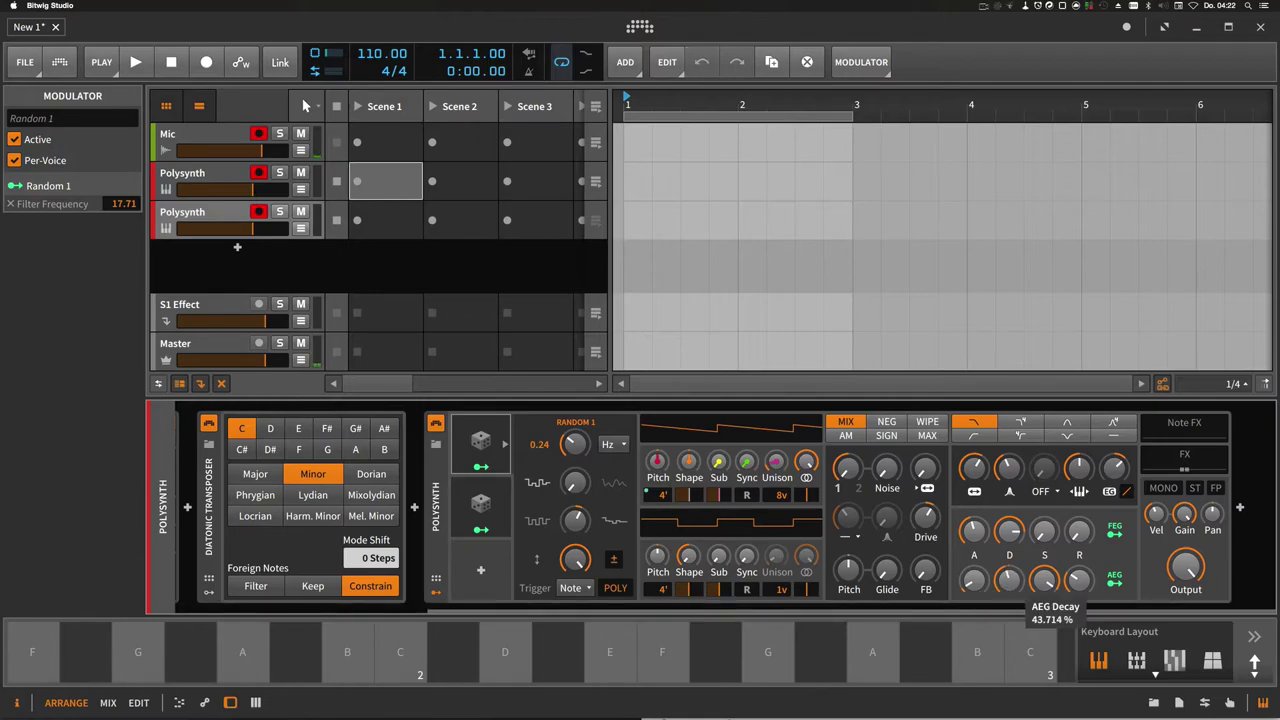
pyautogui.moveTo(1009, 530); pyautogui.dragTo(1008, 522)
pyautogui.click(973, 530)
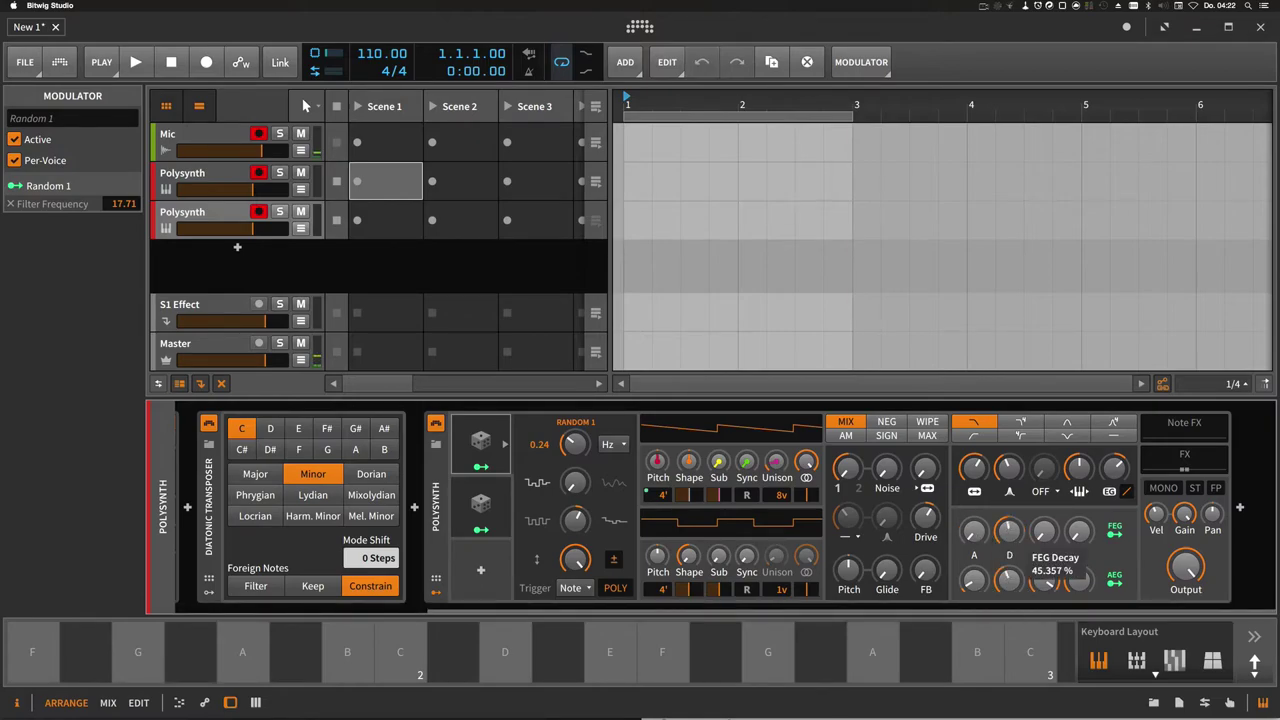
pyautogui.click(806, 462)
pyautogui.click(926, 470)
pyautogui.moveTo(926, 470); pyautogui.dragTo(933, 476)
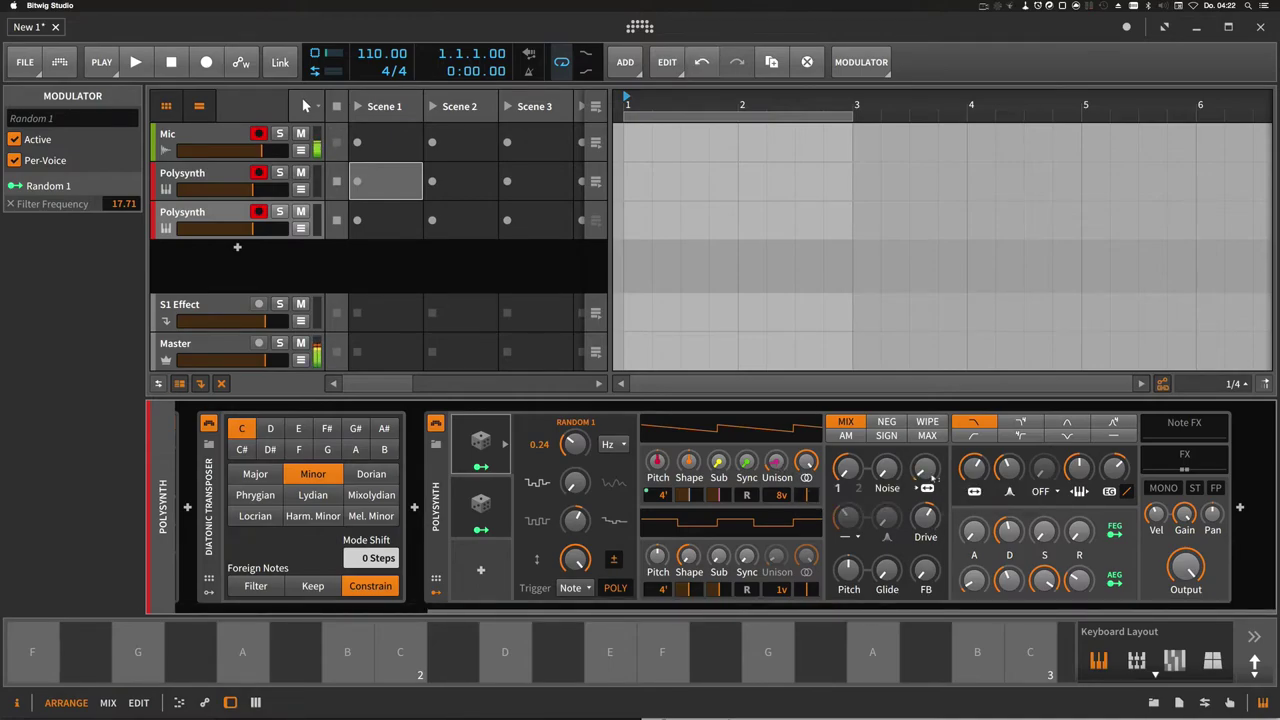
# Set both Delay-2 times to 3 and make the Reverb a Hall with 5.72 s decay
pyautogui.click(1167, 474)
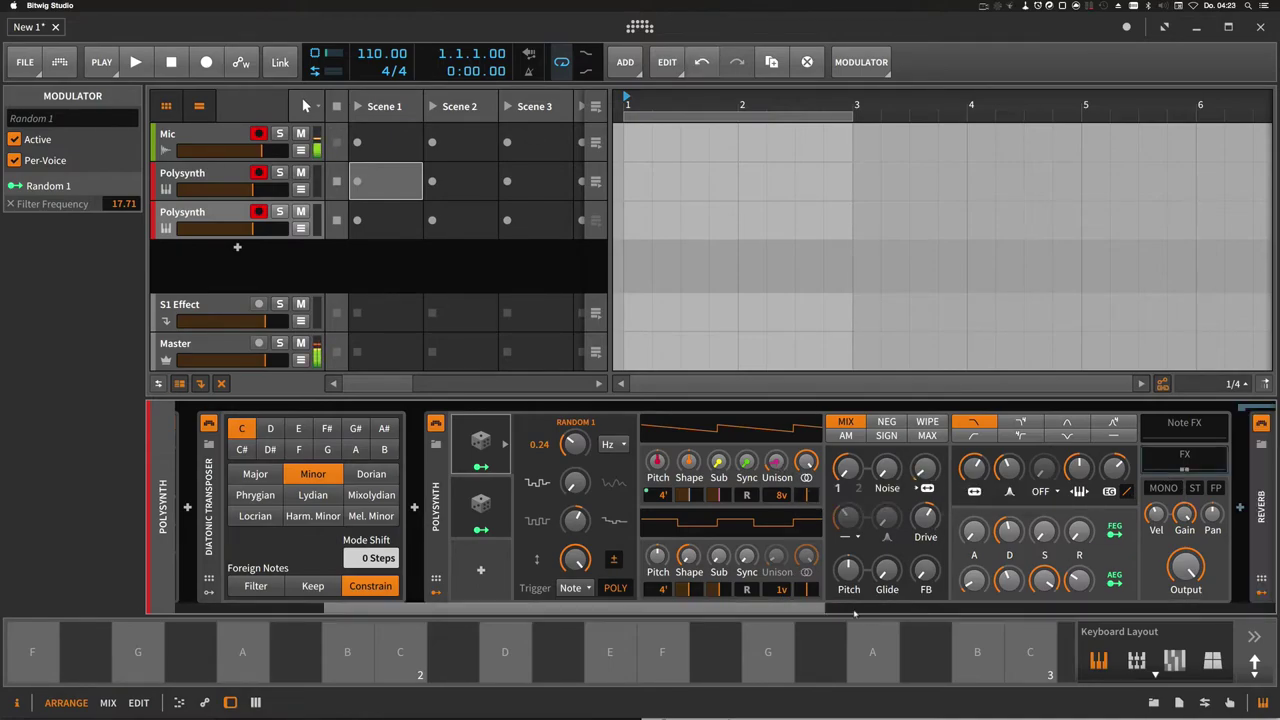
pyautogui.hscroll(10, 855, 580)
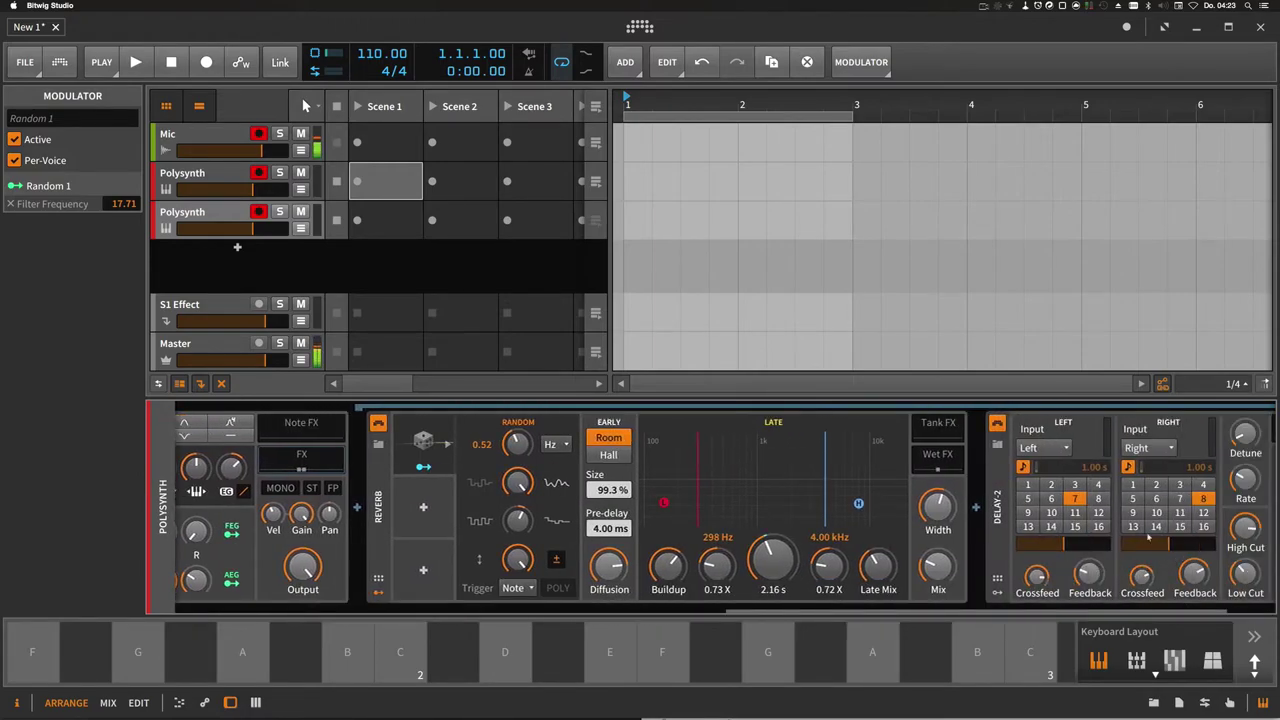
pyautogui.click(1075, 486)
pyautogui.click(1180, 485)
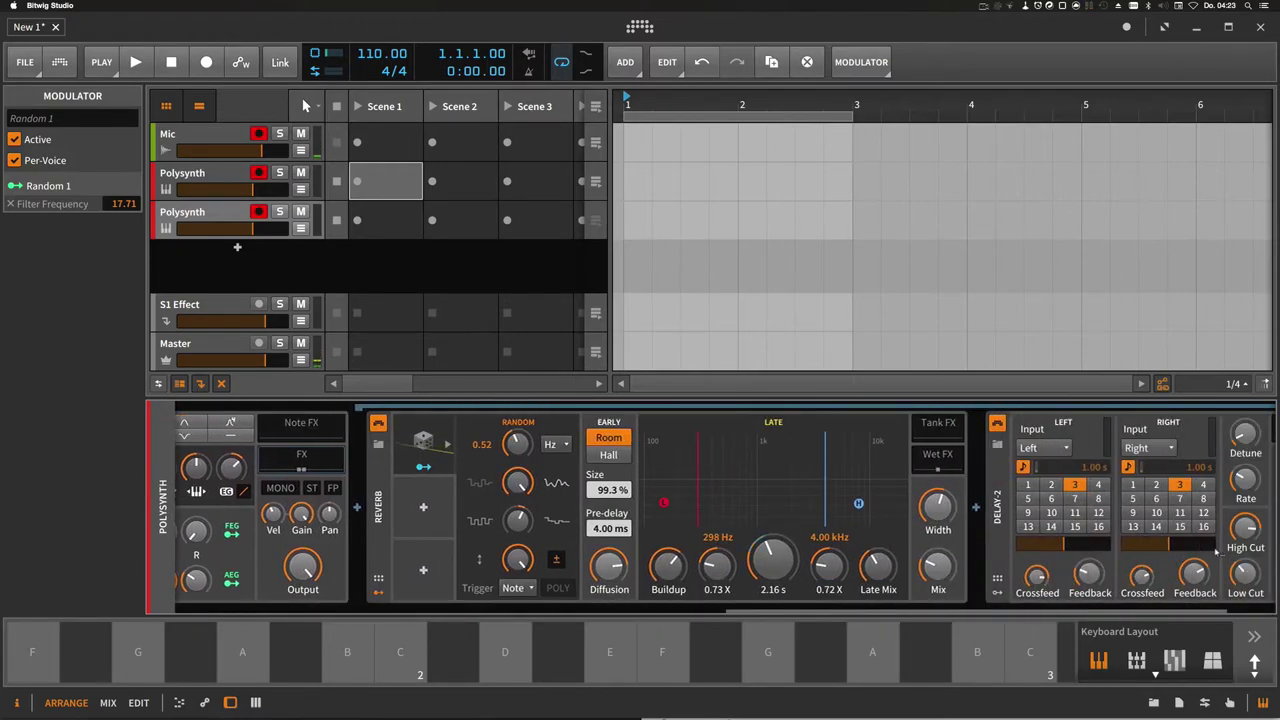
pyautogui.click(614, 455)
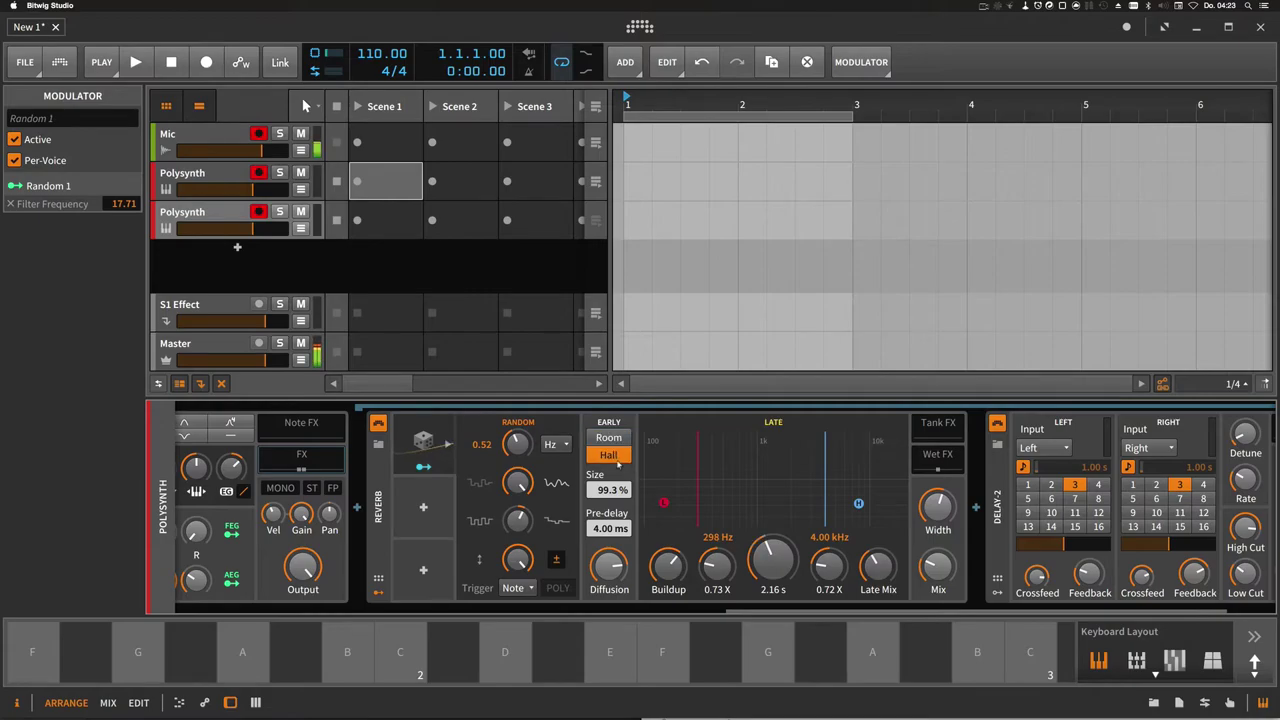
pyautogui.moveTo(773, 563); pyautogui.dragTo(773, 520)
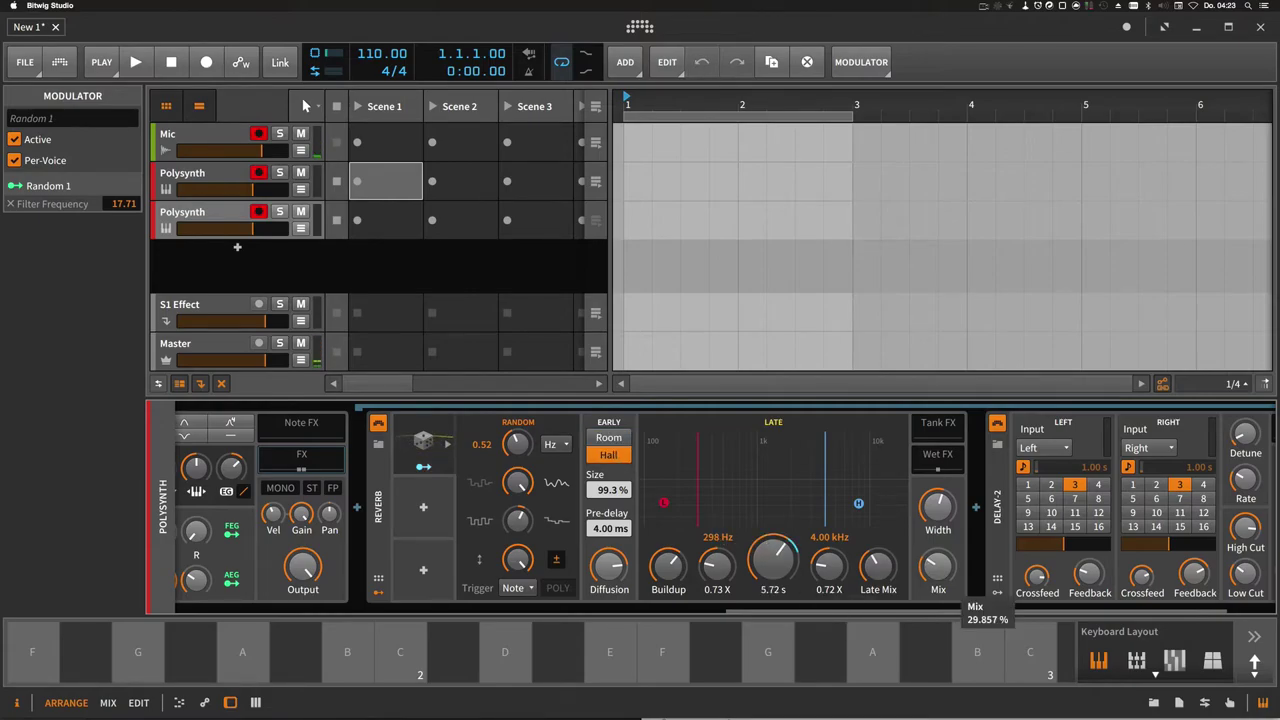
# Restart Note Echo's steps and select the second Polysynth track
pyautogui.moveTo(868, 609); pyautogui.dragTo(262, 417)
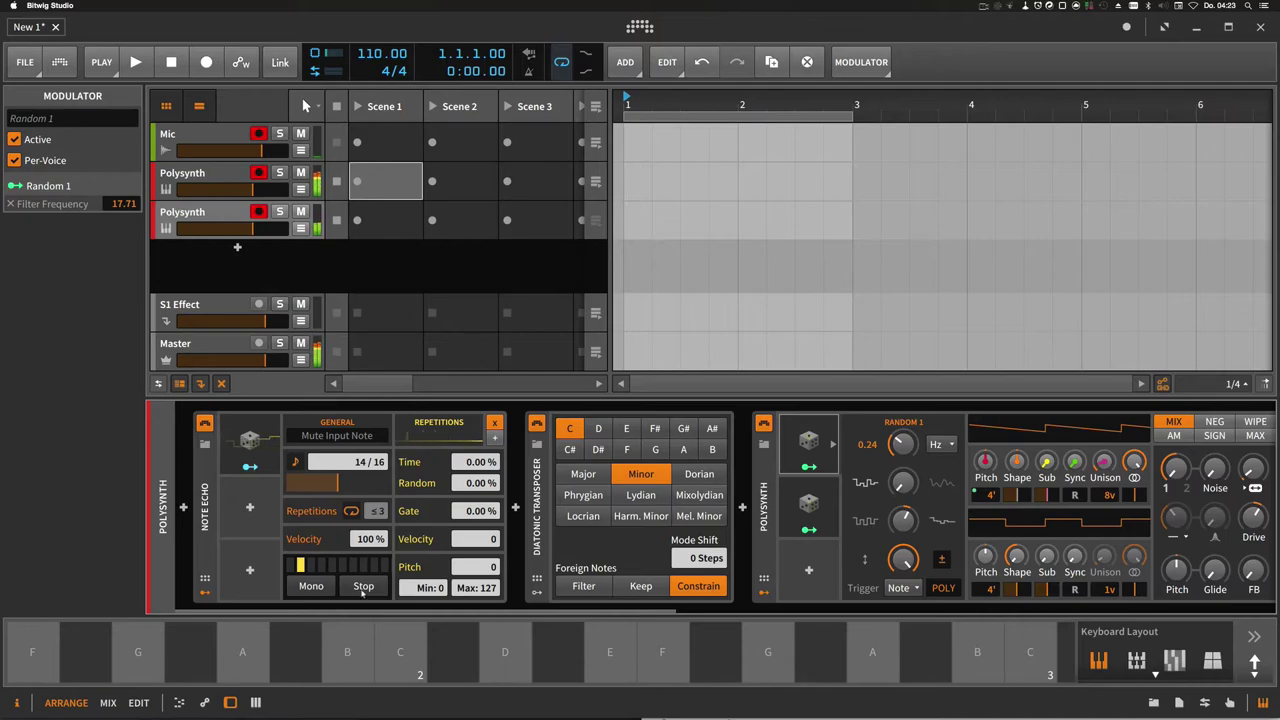
pyautogui.click(363, 590)
pyautogui.click(234, 203)
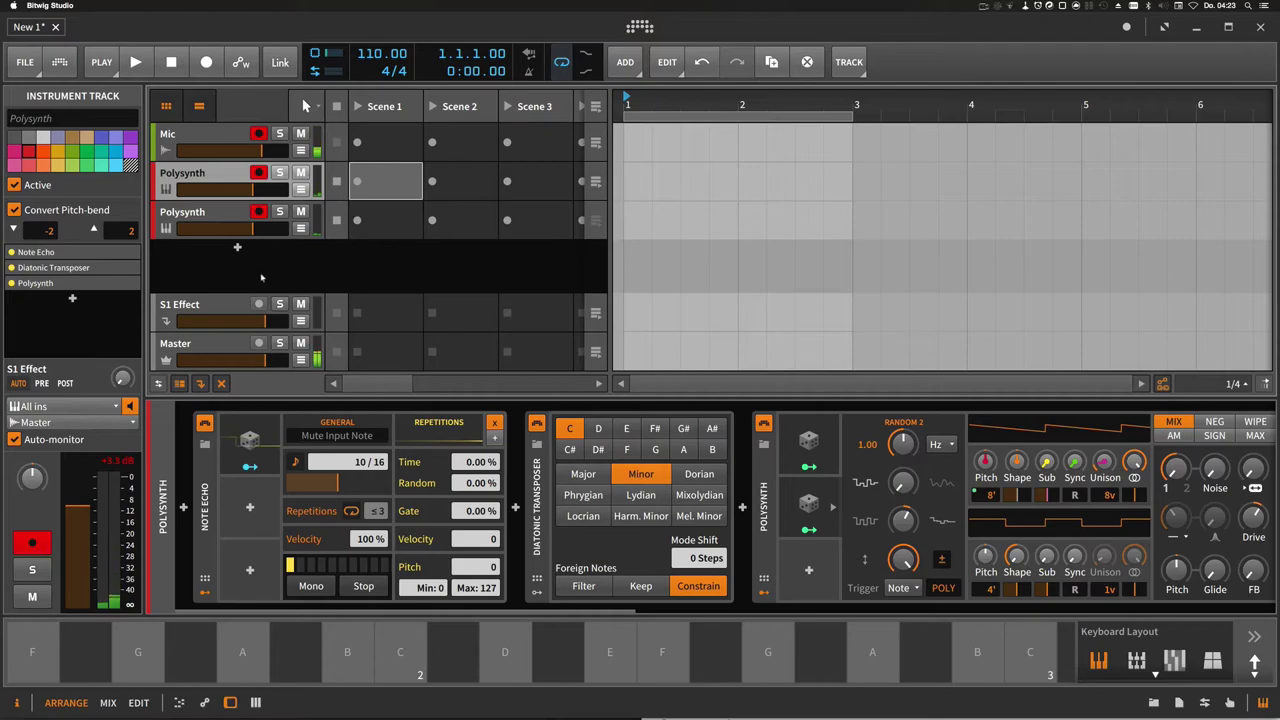
pyautogui.click(236, 222)
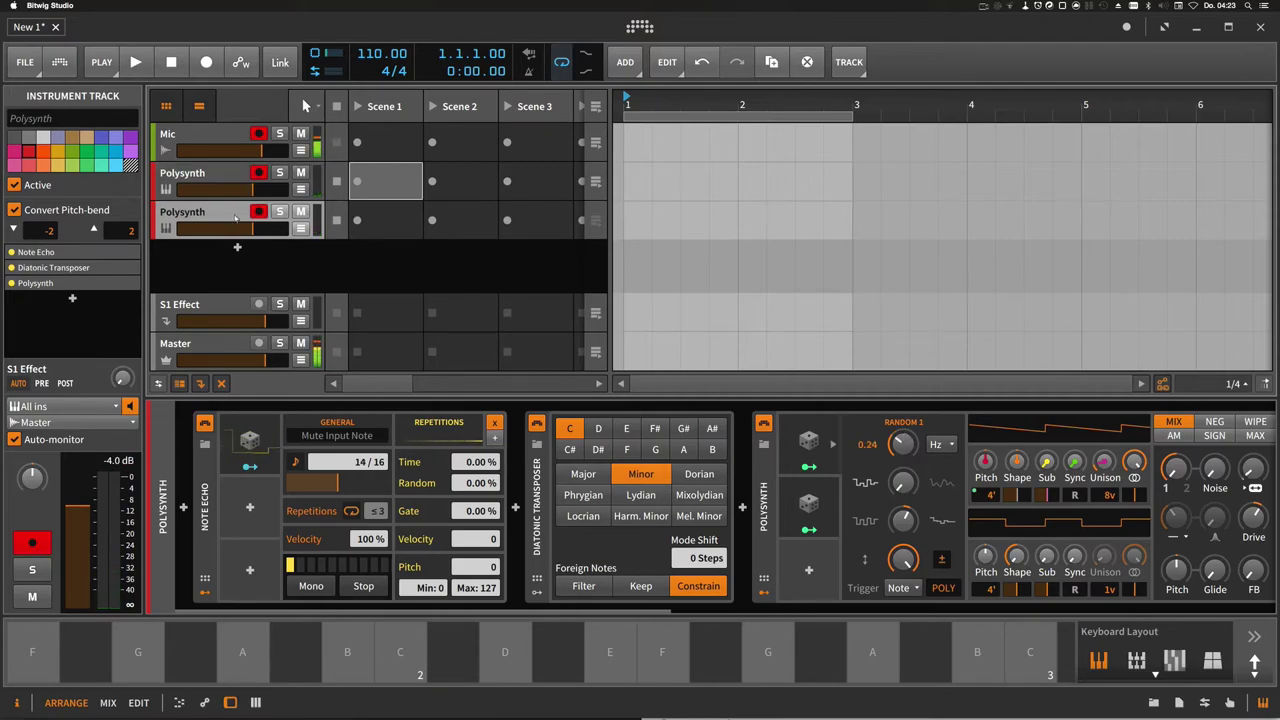
# Duplicate the second Polysynth track, arm the copy, and set Note Echo to 16/16
pyautogui.hotkey('ctrl', 'd')
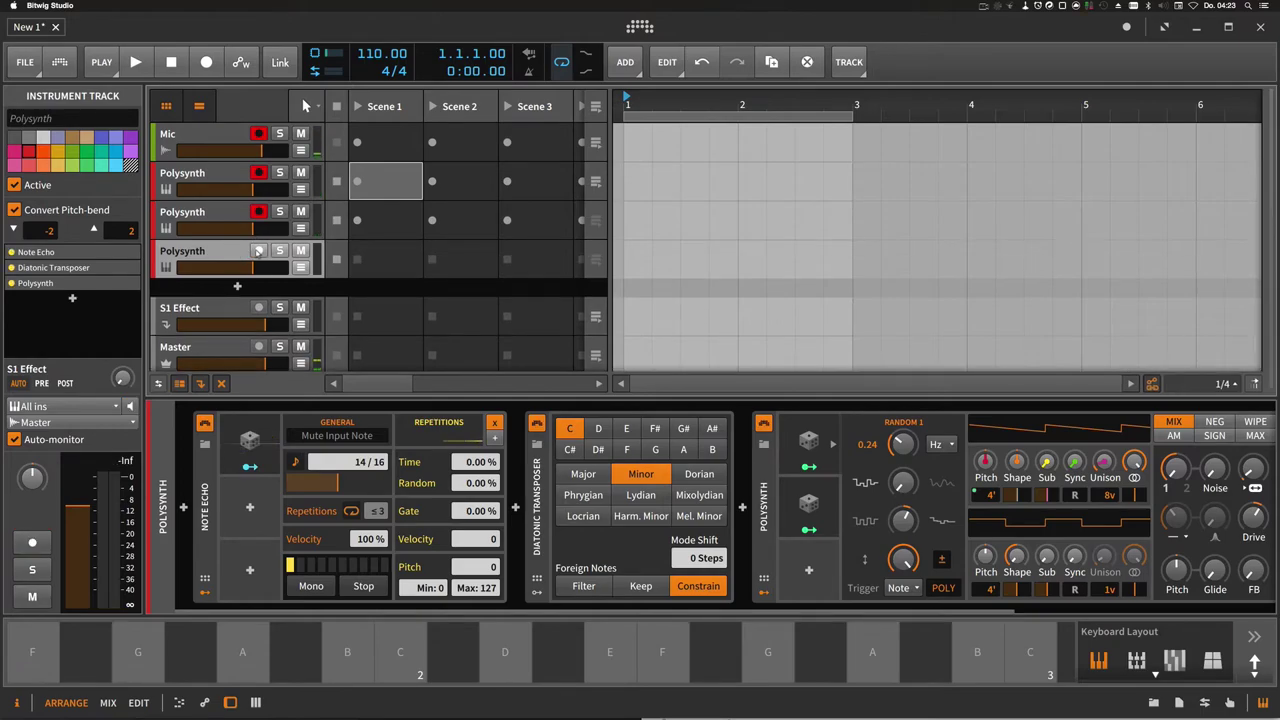
pyautogui.click(258, 251)
pyautogui.moveTo(355, 468); pyautogui.dragTo(311, 446)
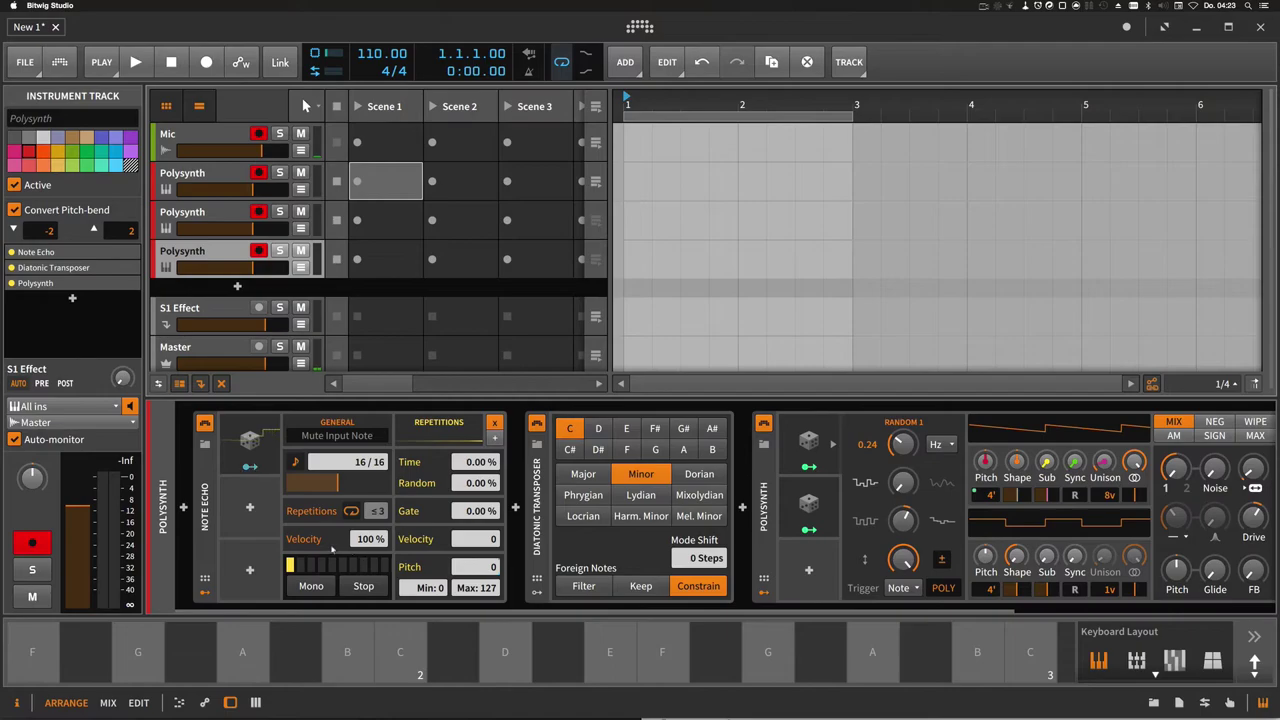
# Route a Random modulator to Note Echo's Feedback Transpose at about -1 depth
pyautogui.click(252, 467)
pyautogui.moveTo(478, 567); pyautogui.dragTo(495, 578)
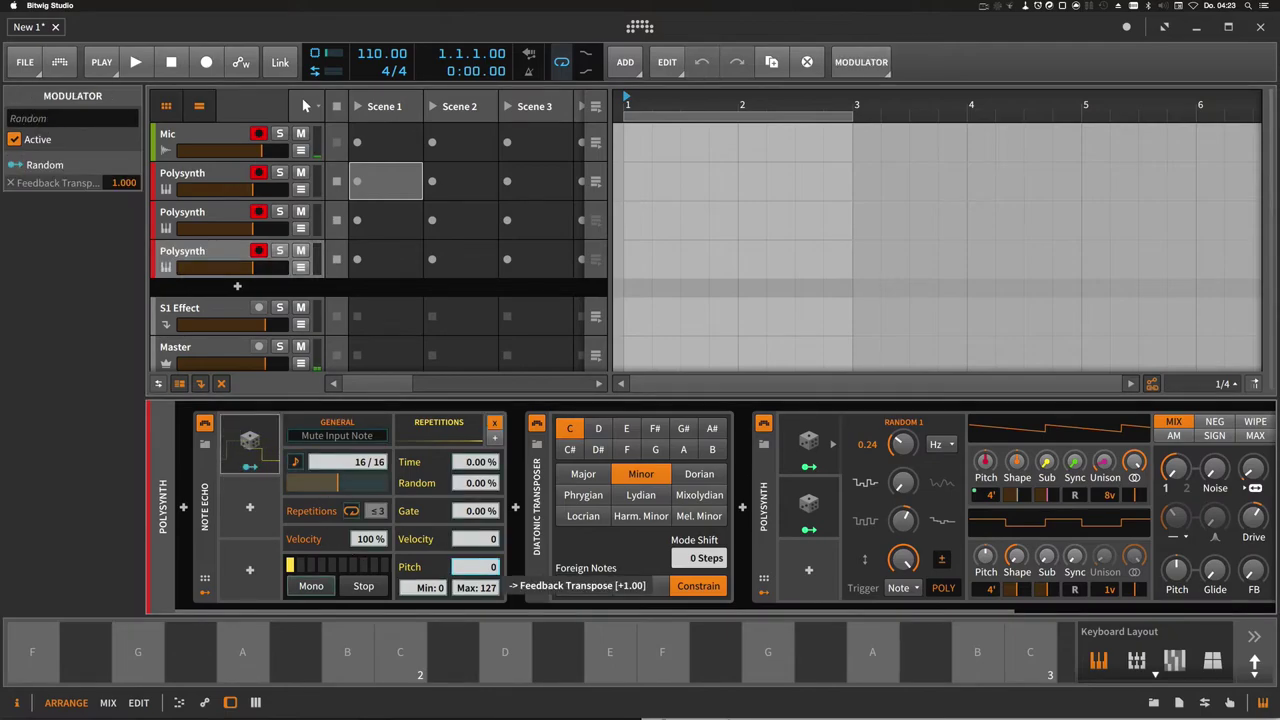
pyautogui.moveTo(124, 182)
pyautogui.mouseDown()
pyautogui.moveTo(124, 215)
pyautogui.moveTo(124, 179)
pyautogui.mouseUp()
pyautogui.hscroll(5, 745, 507)
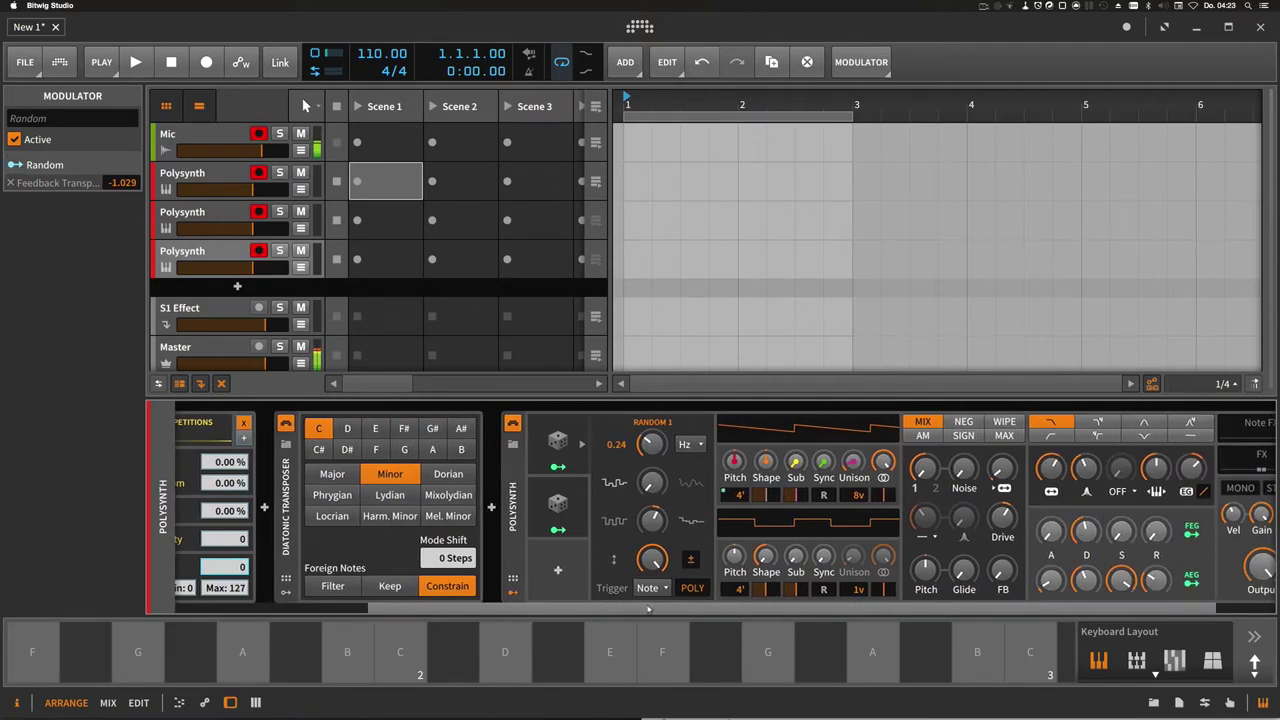
pyautogui.hscroll(-5, 484, 594)
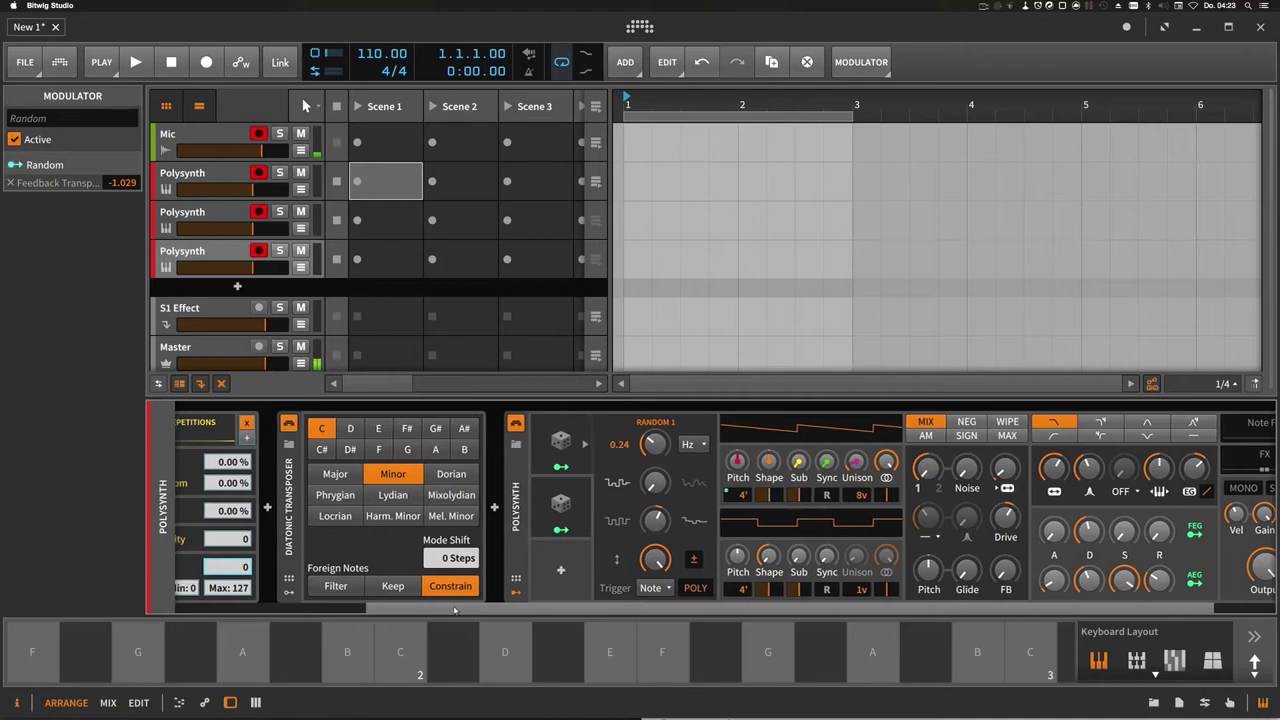
pyautogui.hscroll(7, 386, 596)
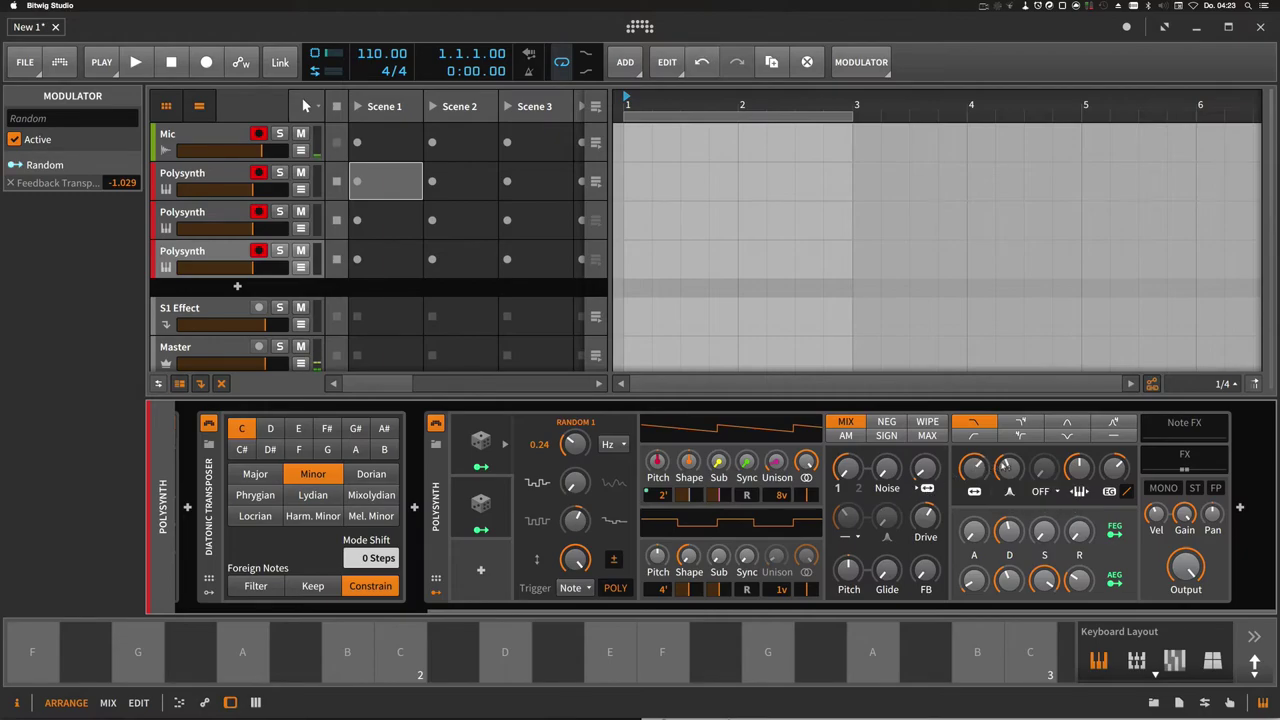
# Change the filter resonance and type, and stretch the Reverb decay to 13.3 s
pyautogui.moveTo(1009, 468)
pyautogui.moveTo(1009, 467); pyautogui.dragTo(1011, 452)
pyautogui.click(1021, 421)
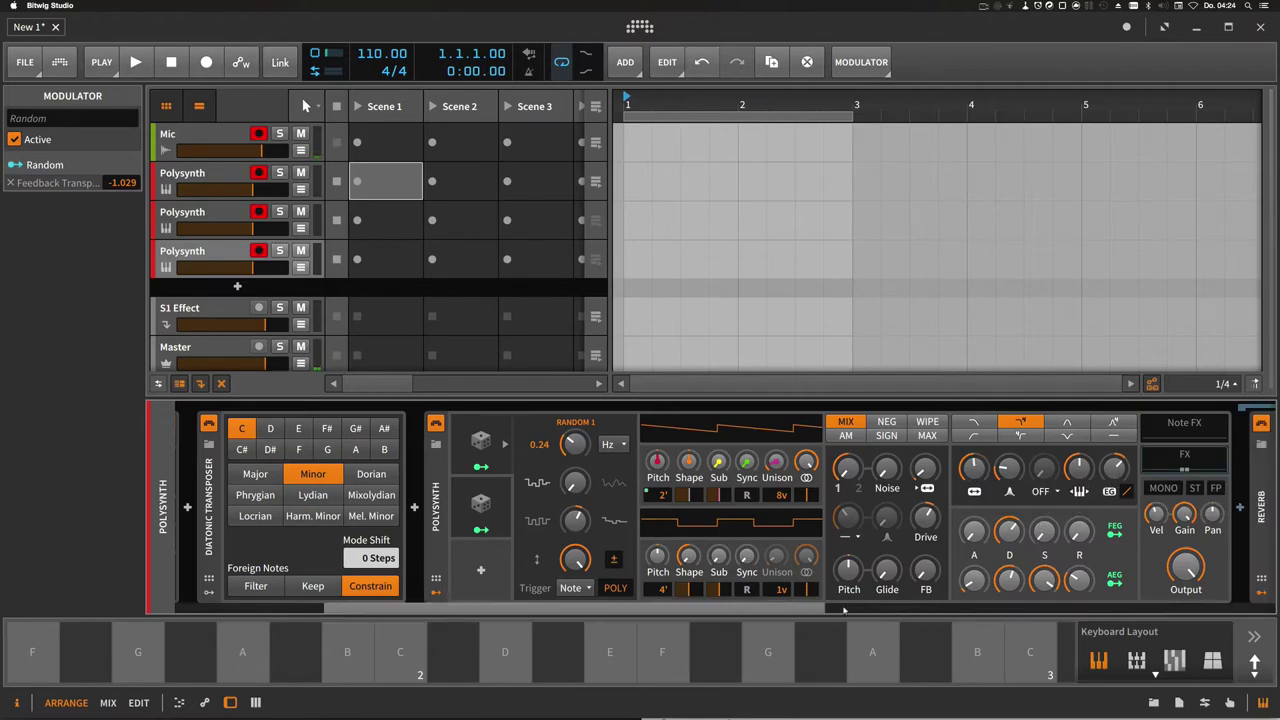
pyautogui.moveTo(820, 607); pyautogui.dragTo(1141, 594)
pyautogui.scroll(5, 932, 562)
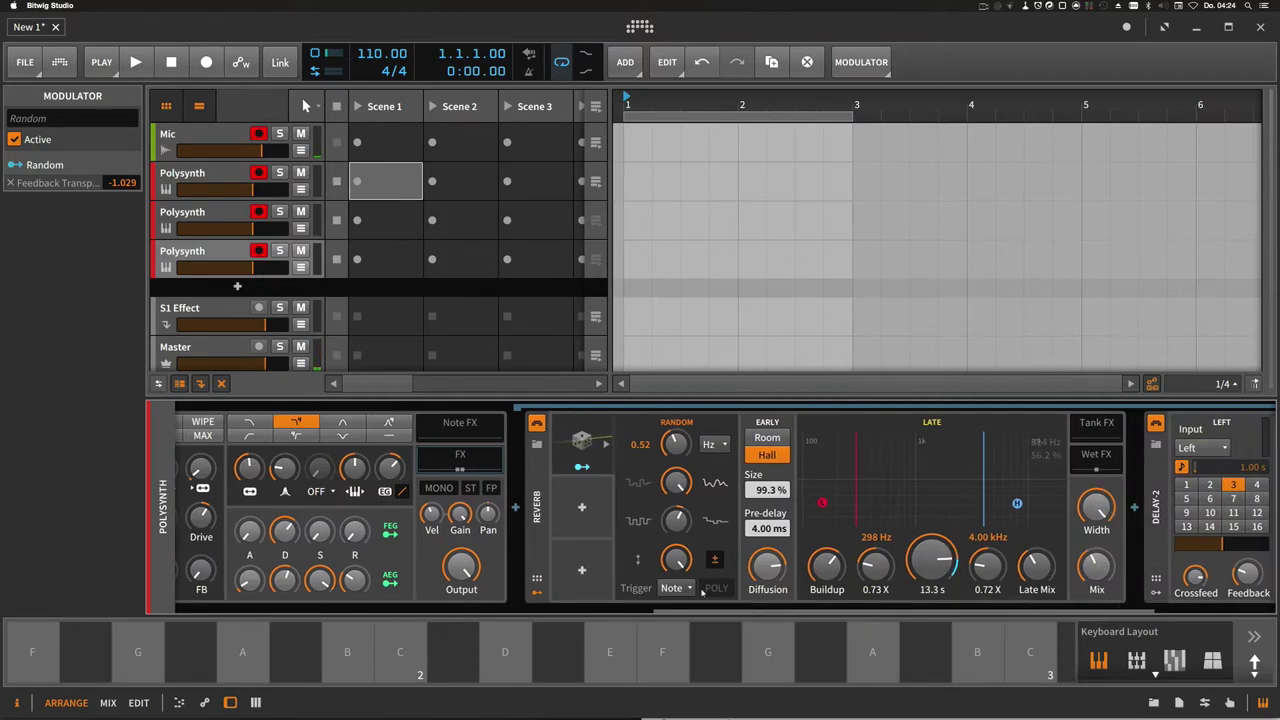
# Set the Delay-2 times to 14 and 15 and lower the track's volume
pyautogui.hscroll(5, 1040, 455)
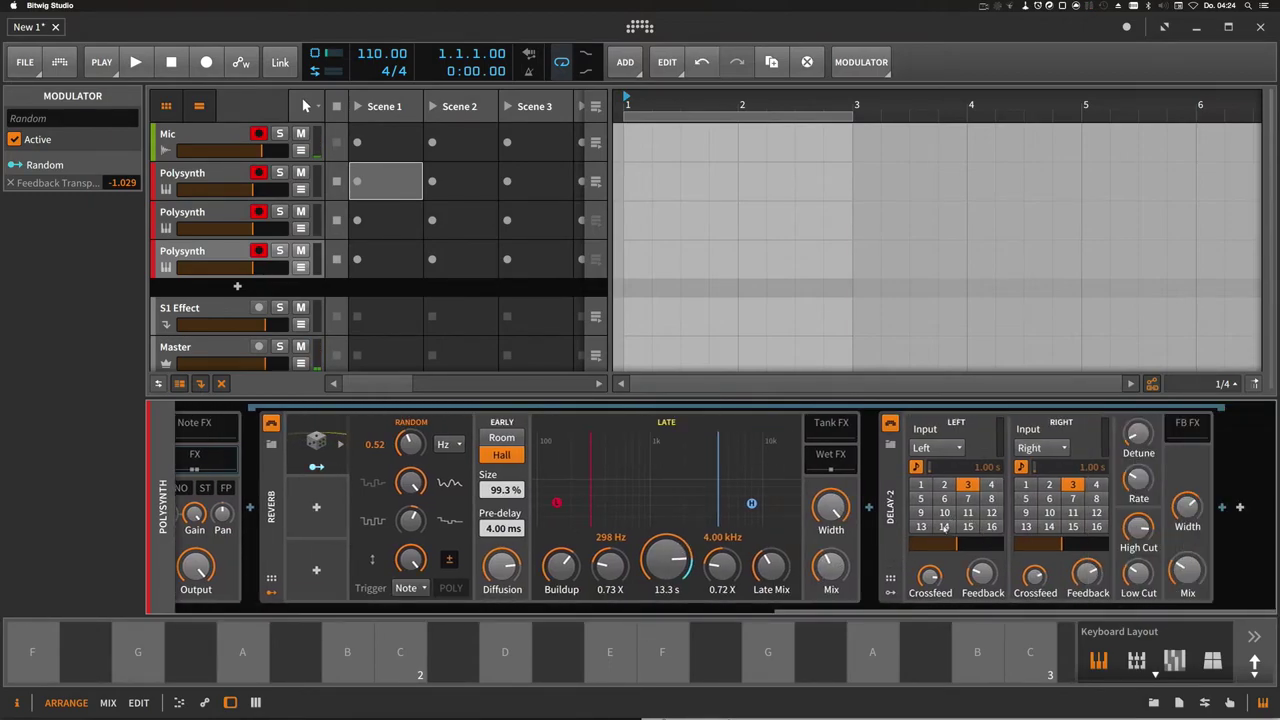
pyautogui.click(944, 527)
pyautogui.click(1073, 530)
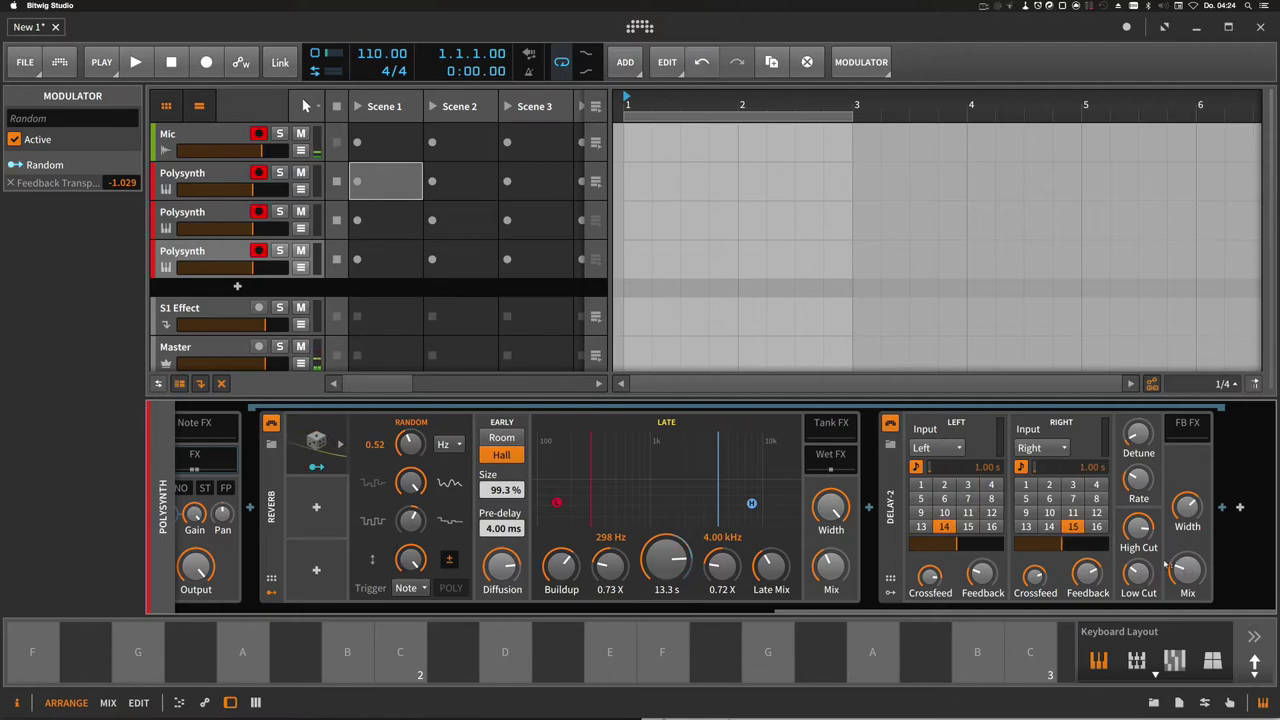
pyautogui.hscroll(-15, 318, 425)
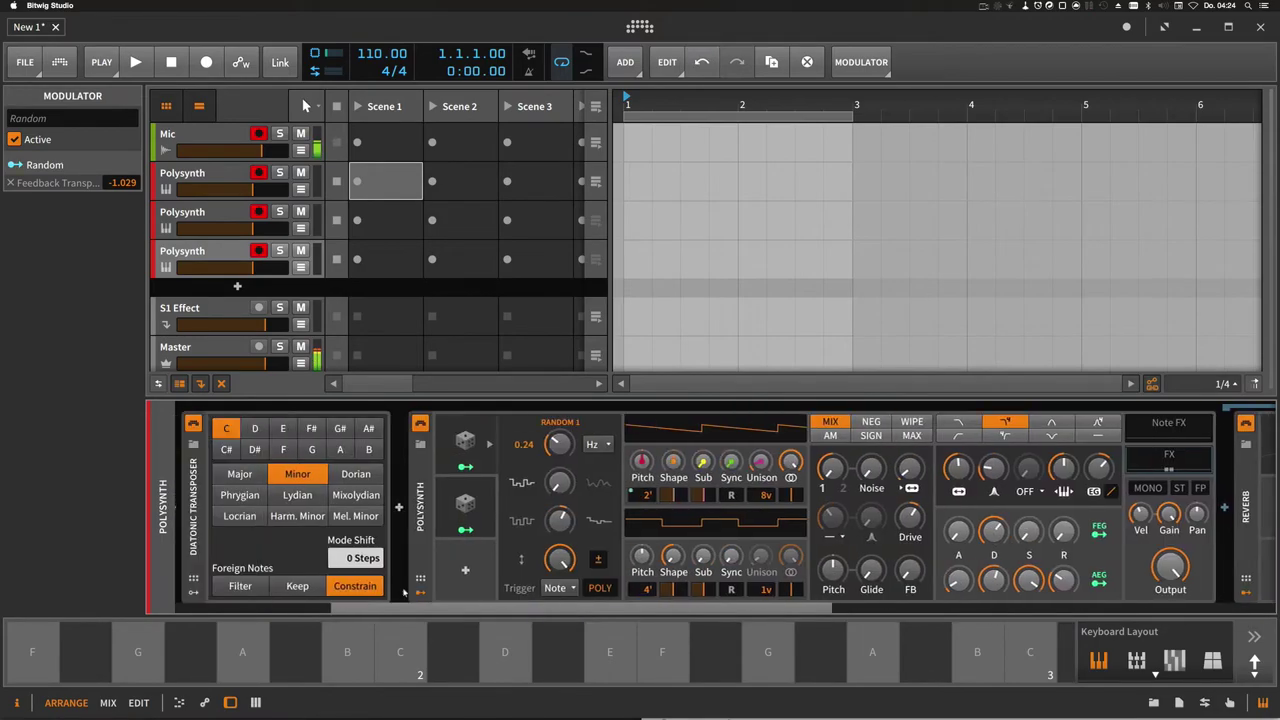
pyautogui.moveTo(253, 270); pyautogui.dragTo(246, 293)
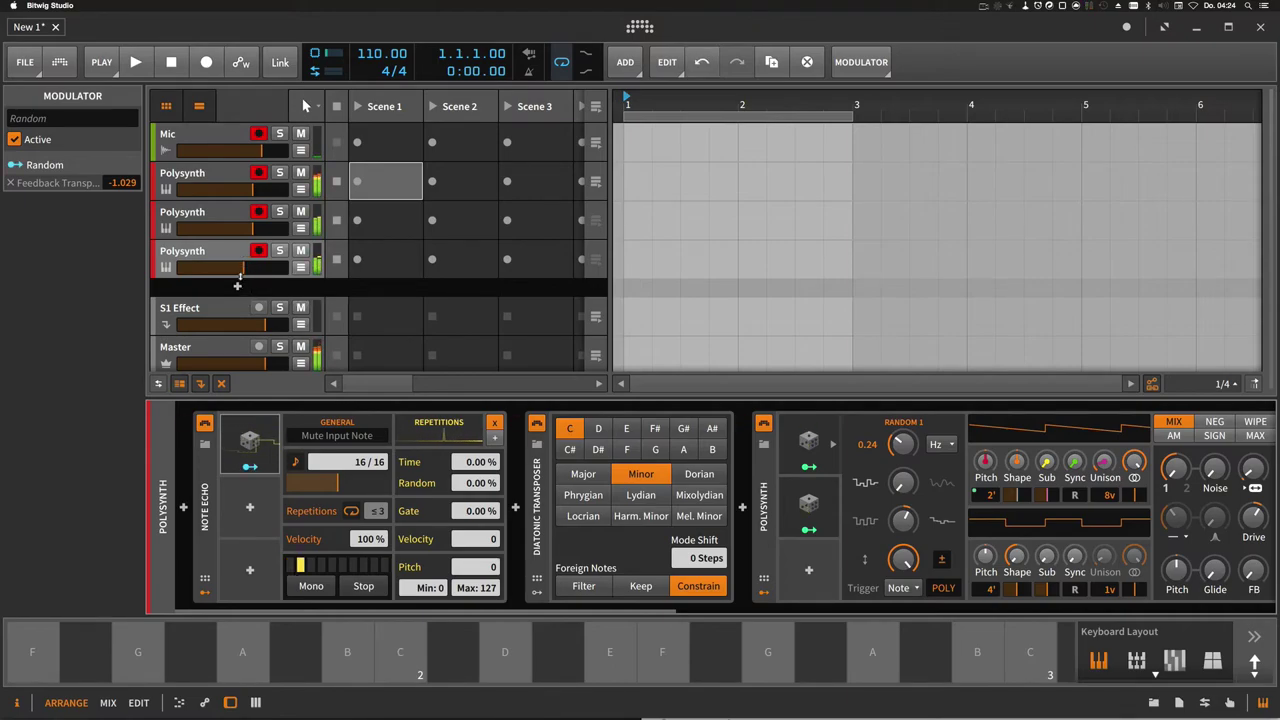
# Finish lowering the newest track's volume and set its filter cutoff
pyautogui.click(241, 272)
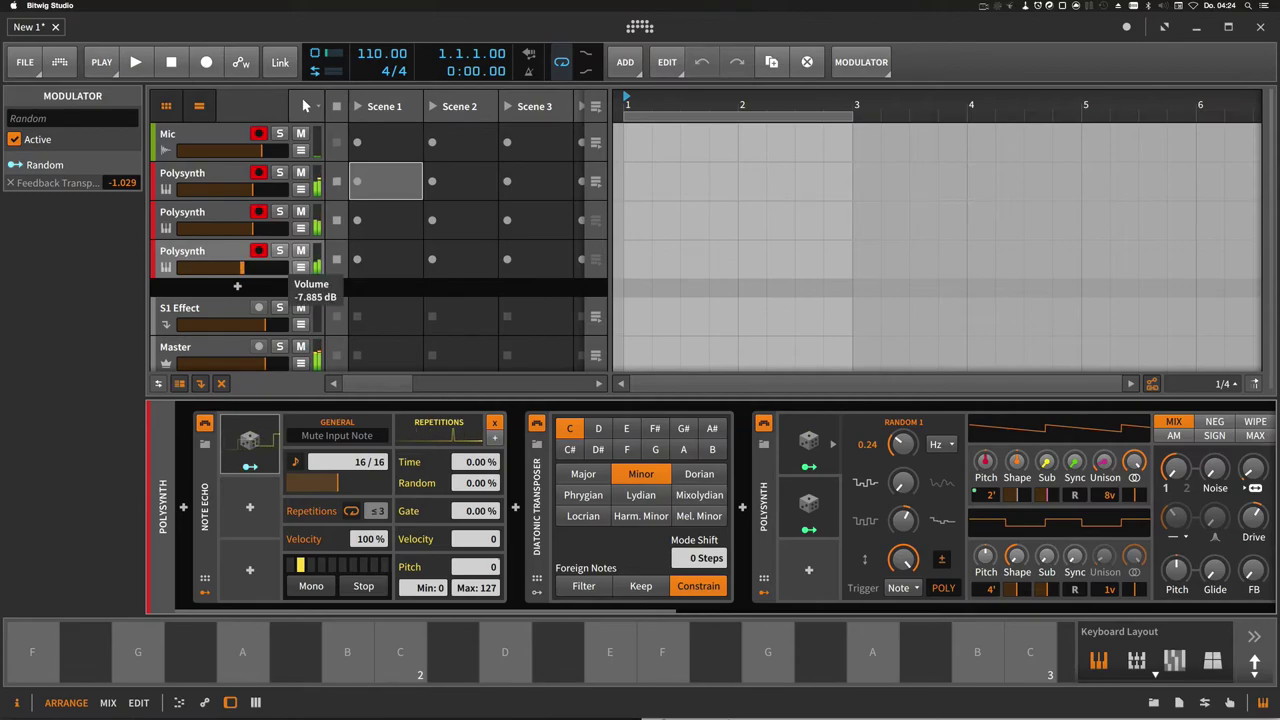
pyautogui.moveTo(241, 270); pyautogui.dragTo(266, 283)
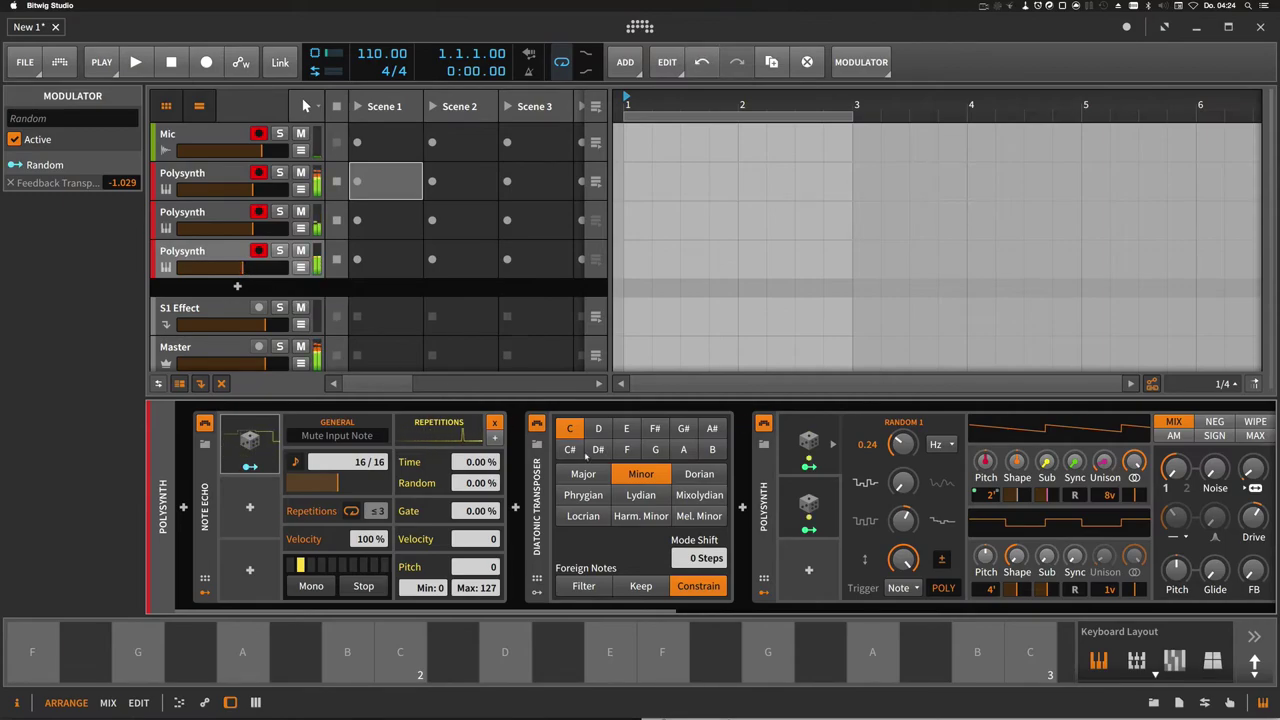
pyautogui.moveTo(497, 603); pyautogui.dragTo(778, 603)
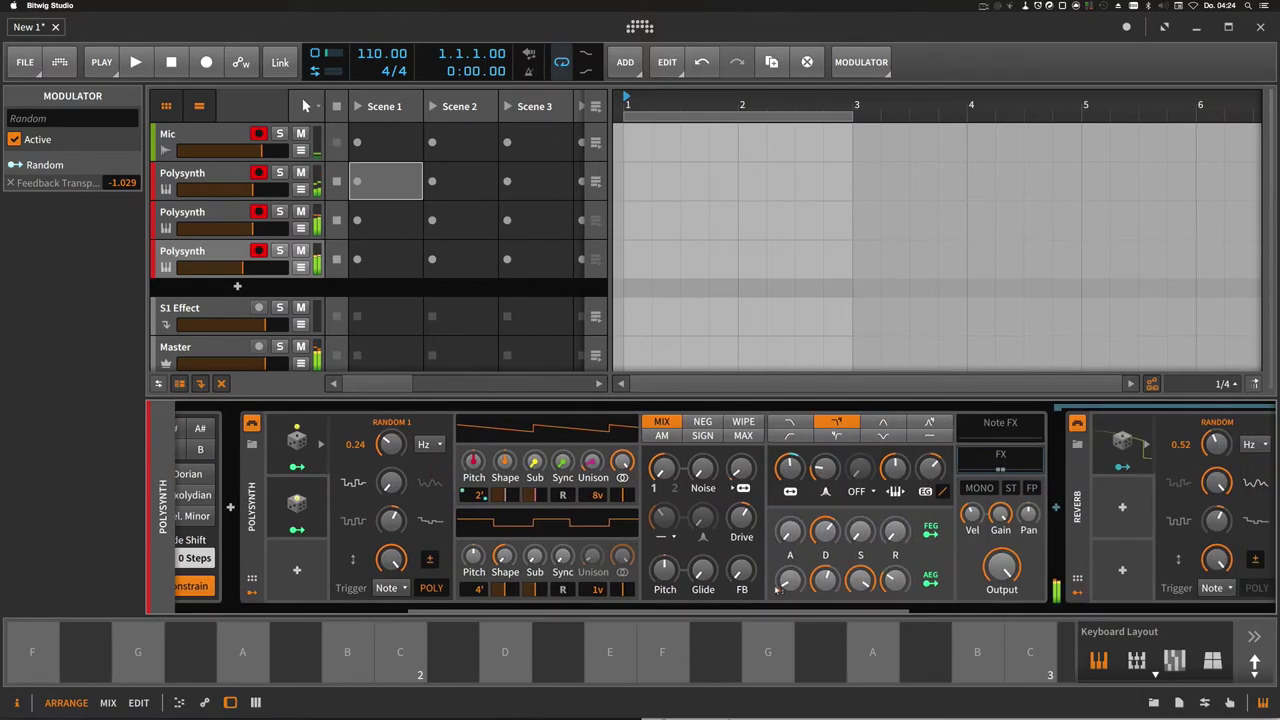
pyautogui.click(798, 470)
pyautogui.click(823, 468)
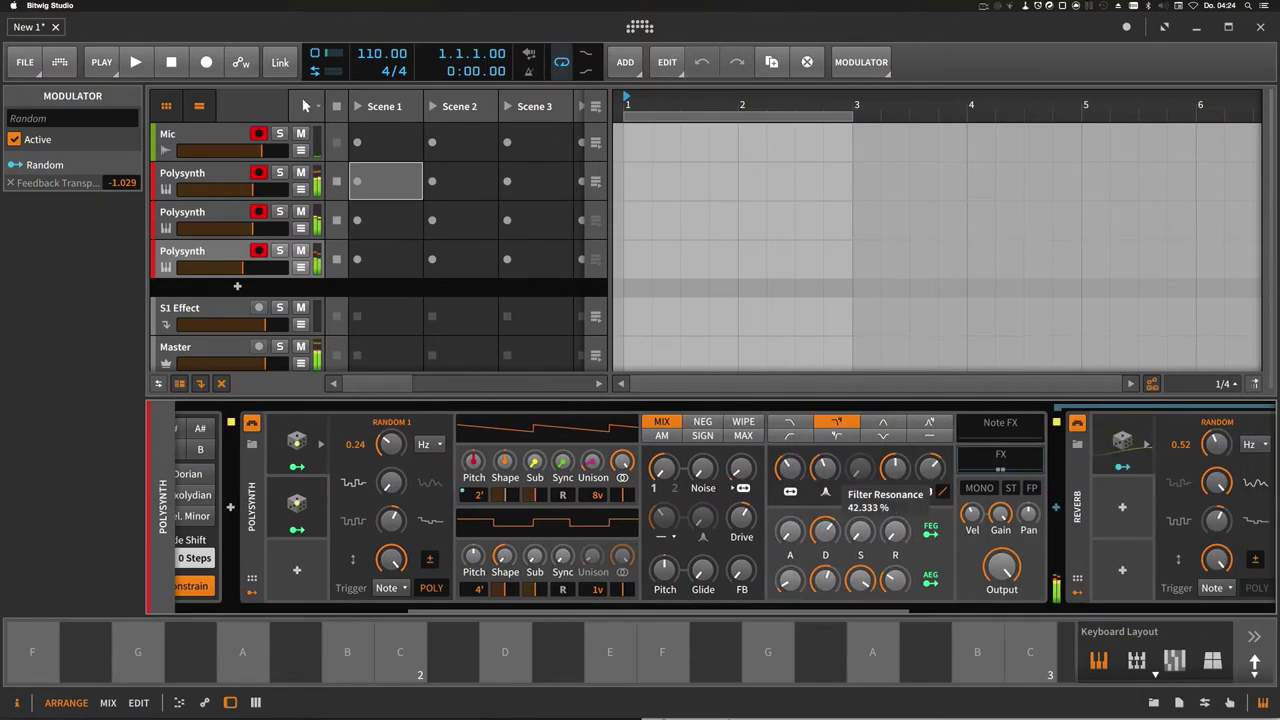
pyautogui.moveTo(798, 470); pyautogui.dragTo(683, 561)
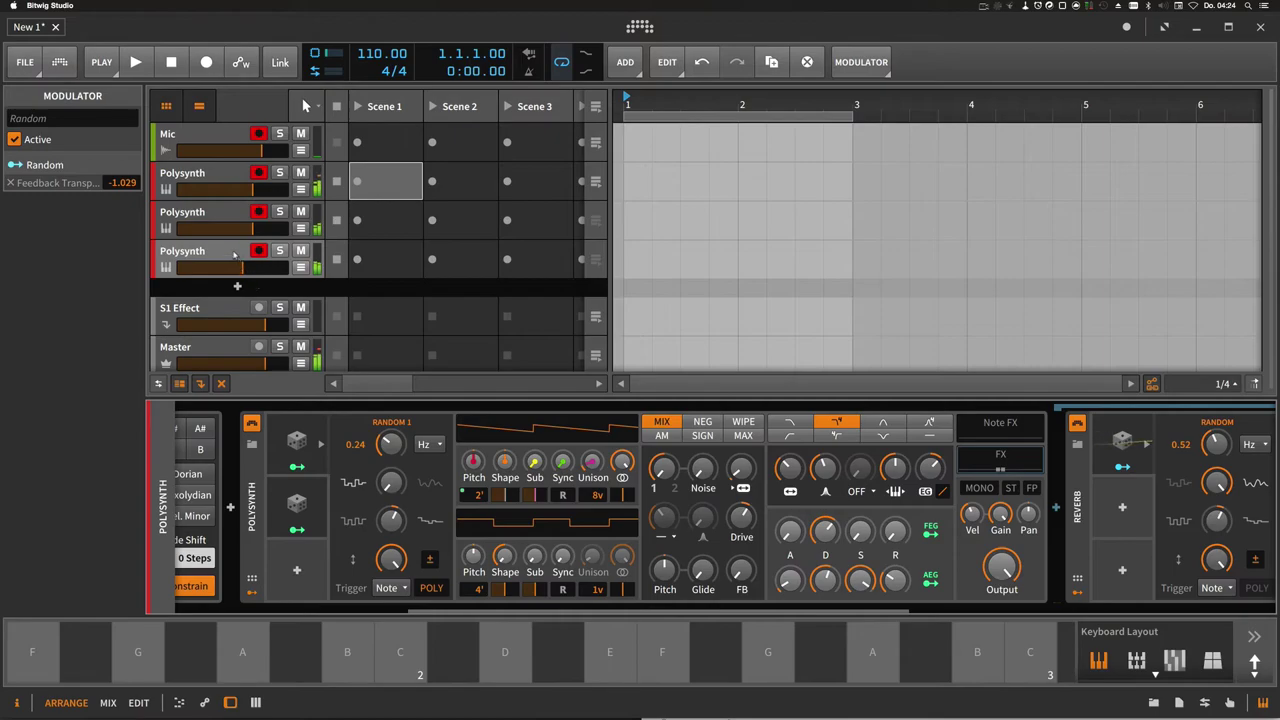
# Move the selection up to the first Polysynth track to review its device chain
pyautogui.click(234, 255)
pyautogui.hscroll(-5, 306, 597)
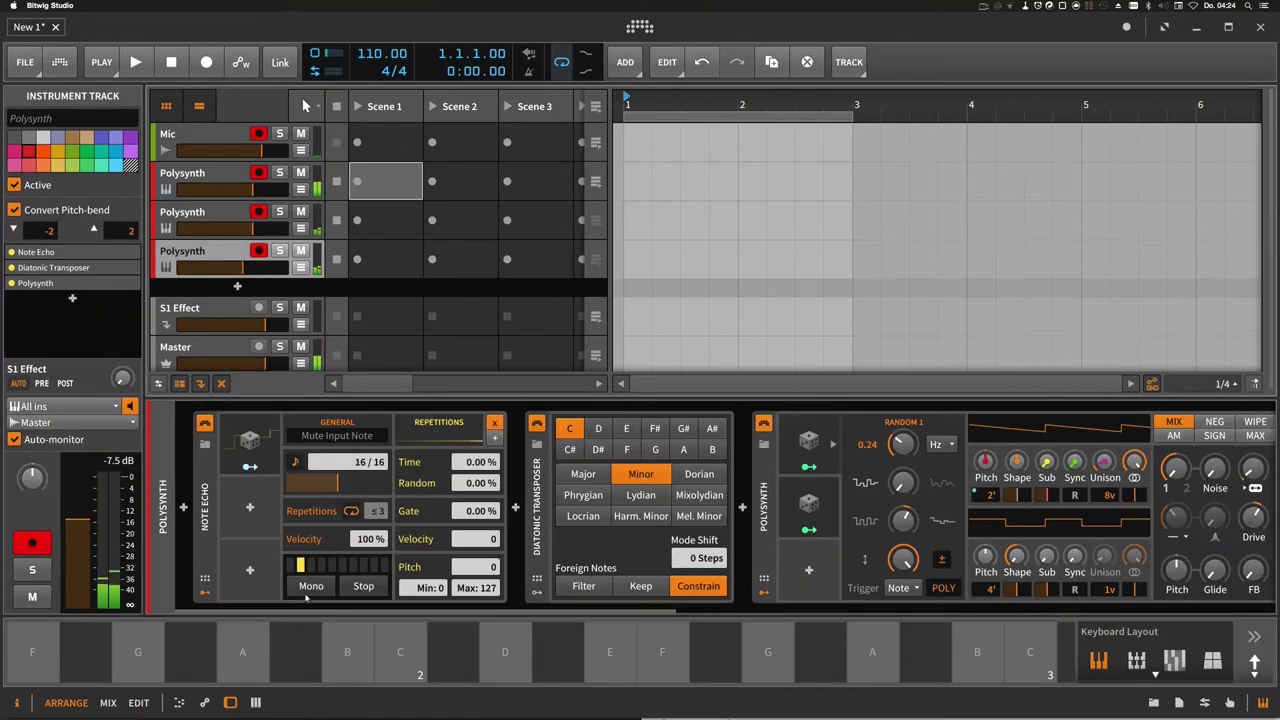
pyautogui.press('Up')
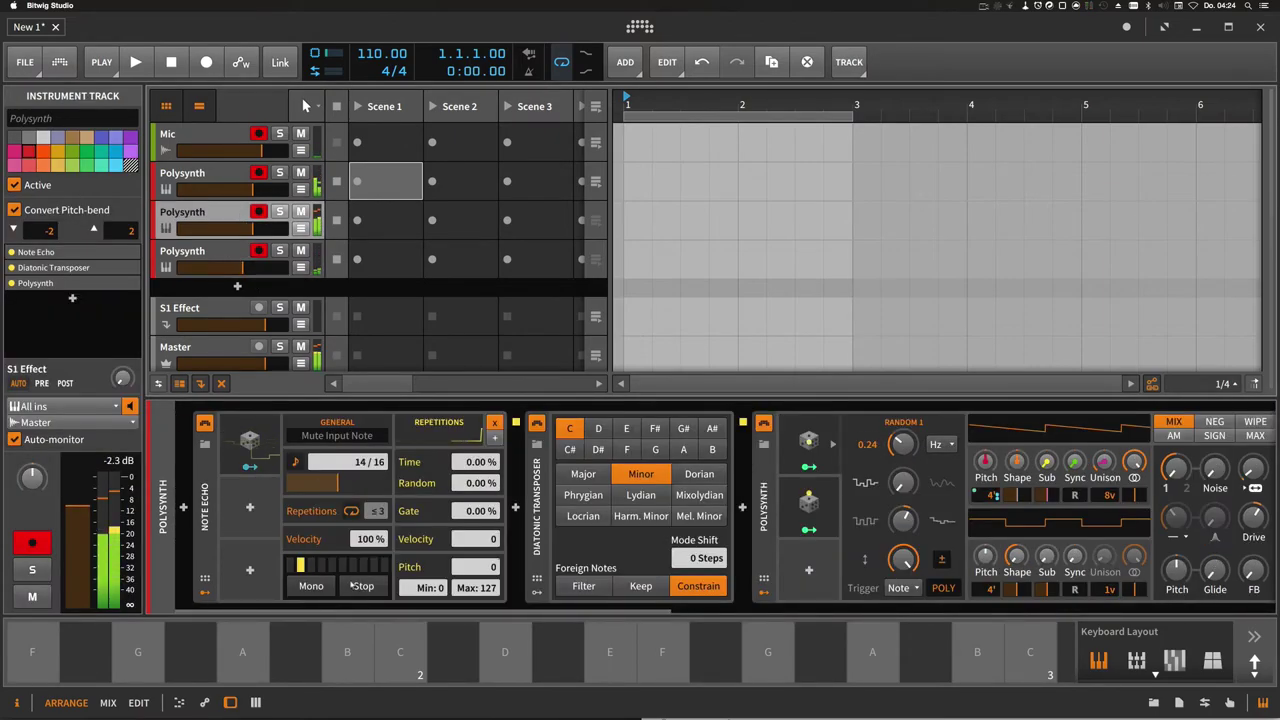
pyautogui.press('Up')
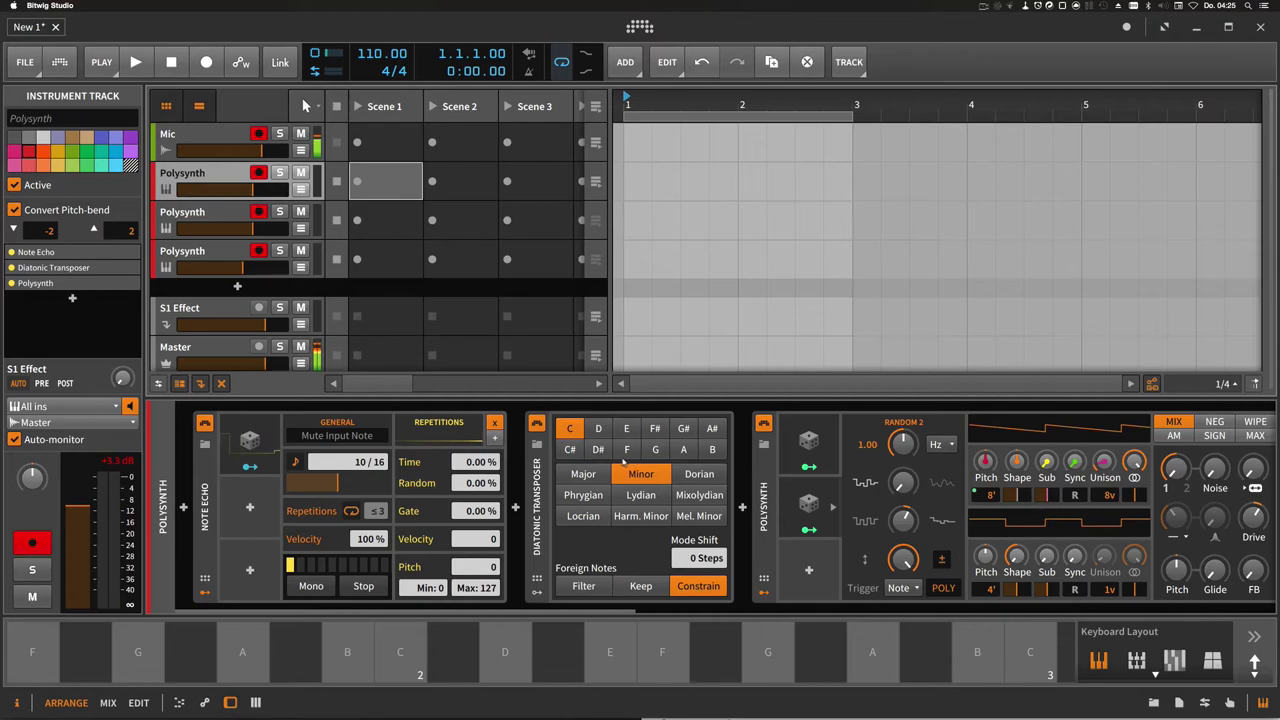
# Create a new instrument track loaded with Polysynth
pyautogui.doubleClick(238, 288)
pyautogui.write('Polys')
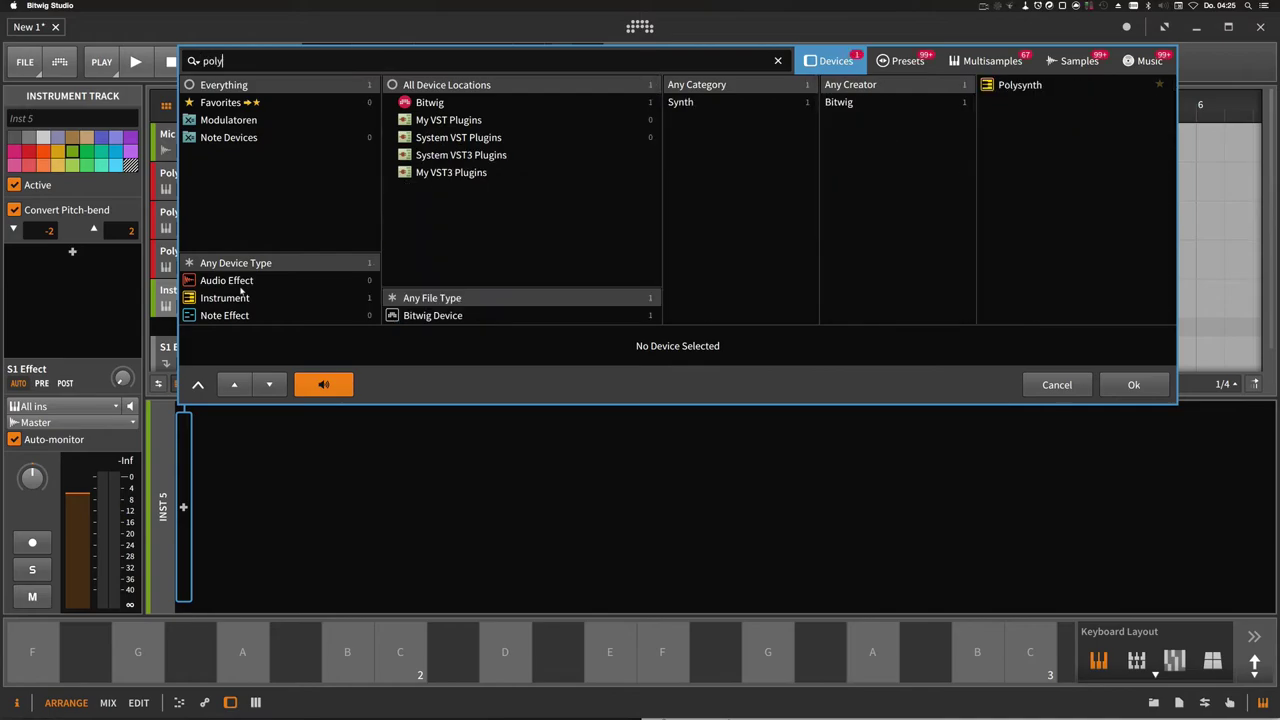
pyautogui.press('Return')
# Insert a C-minor Diatonic Transposer before Polysynth and create an empty Scene 1 clip
pyautogui.click(183, 510)
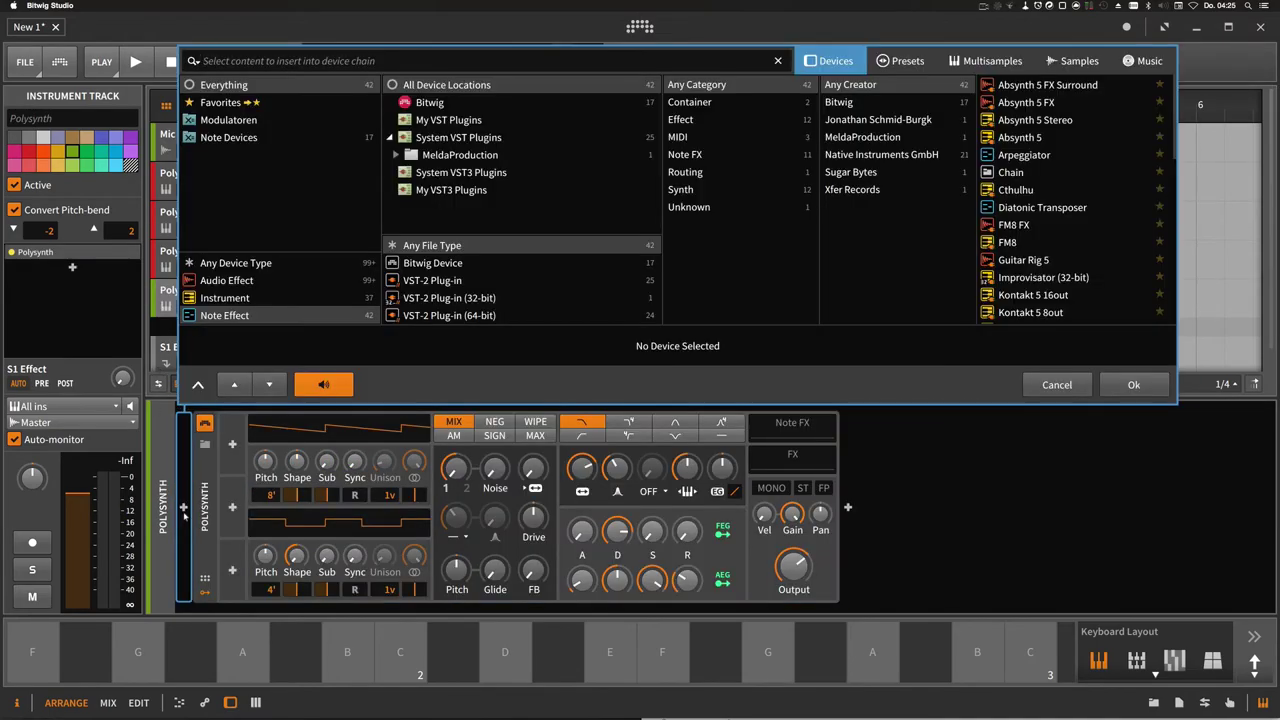
pyautogui.write('dia')
pyautogui.press('Return')
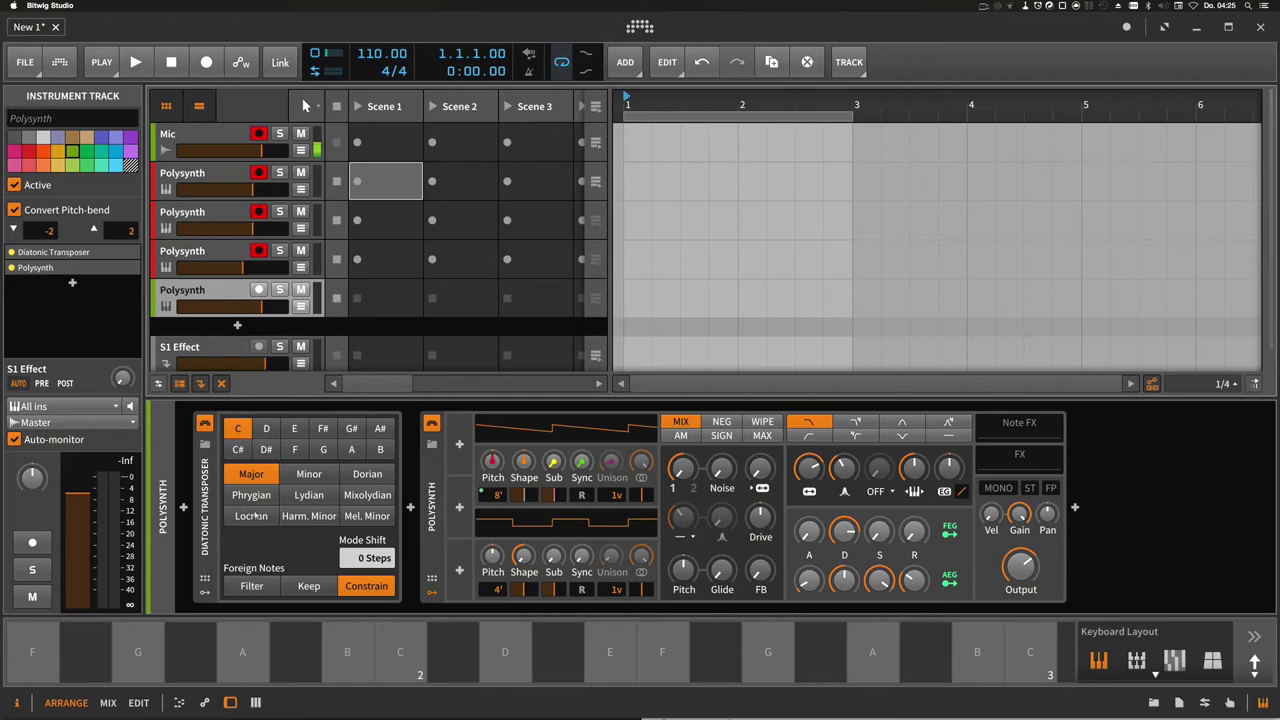
pyautogui.click(303, 479)
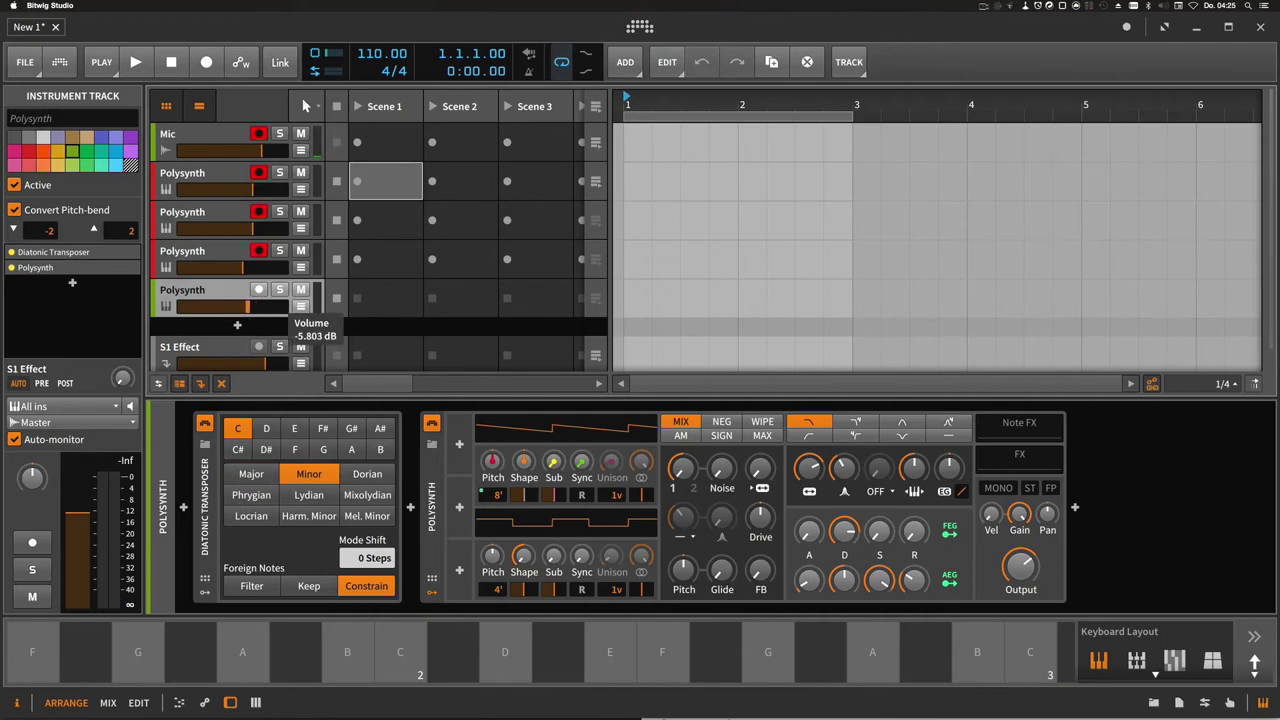
pyautogui.doubleClick(384, 299)
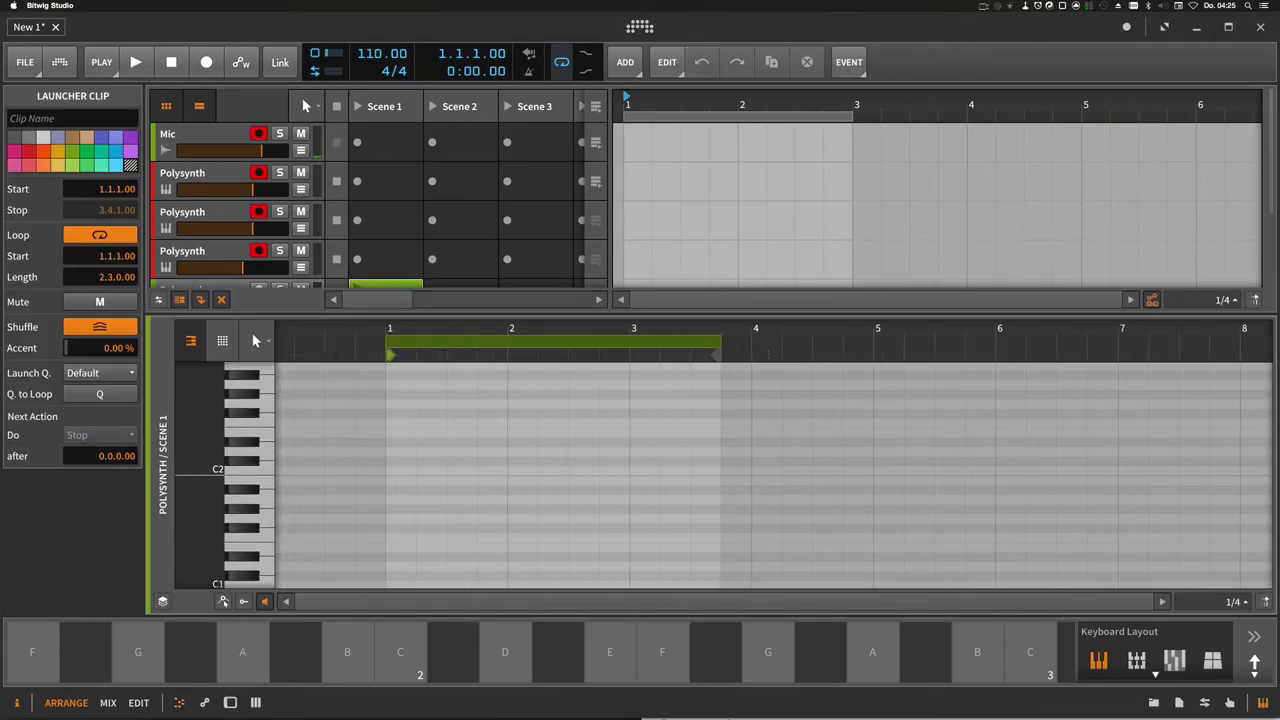
# Loop the clip to four bars, draw a held C2, D#2, G2 chord, and launch it
pyautogui.moveTo(506, 350); pyautogui.dragTo(873, 350)
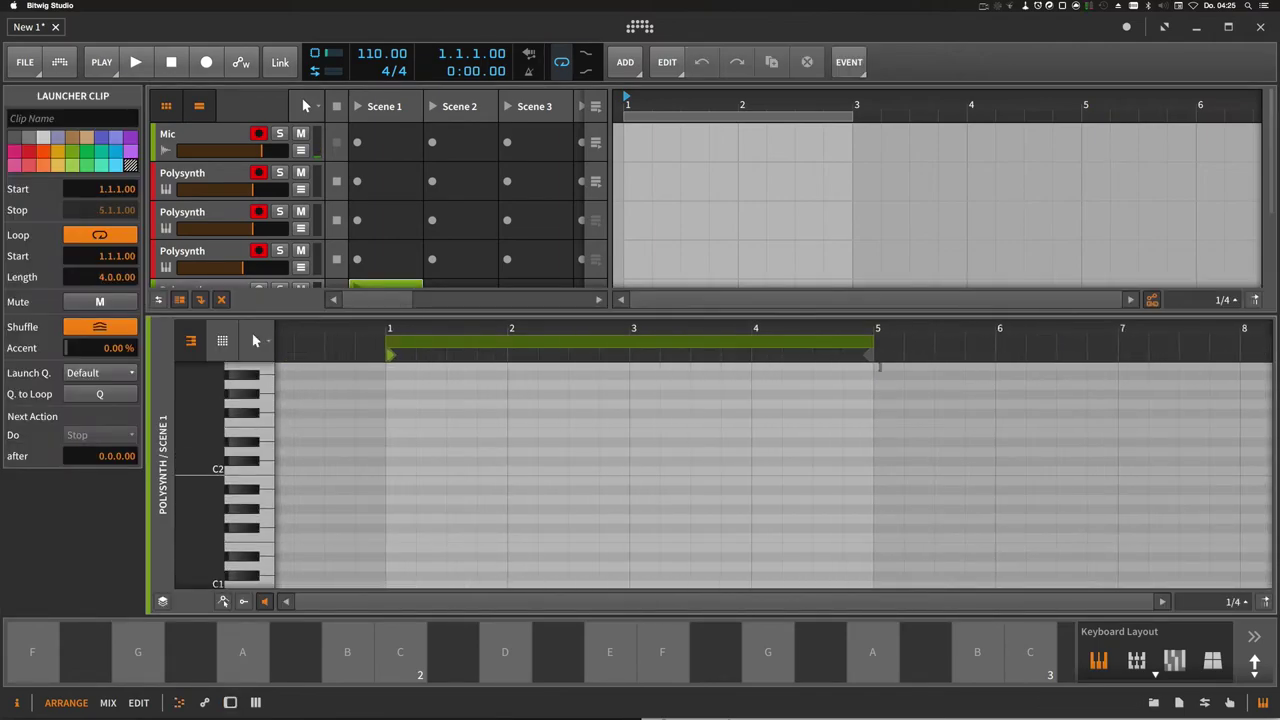
pyautogui.click(391, 471)
pyautogui.moveTo(414, 477); pyautogui.dragTo(851, 477)
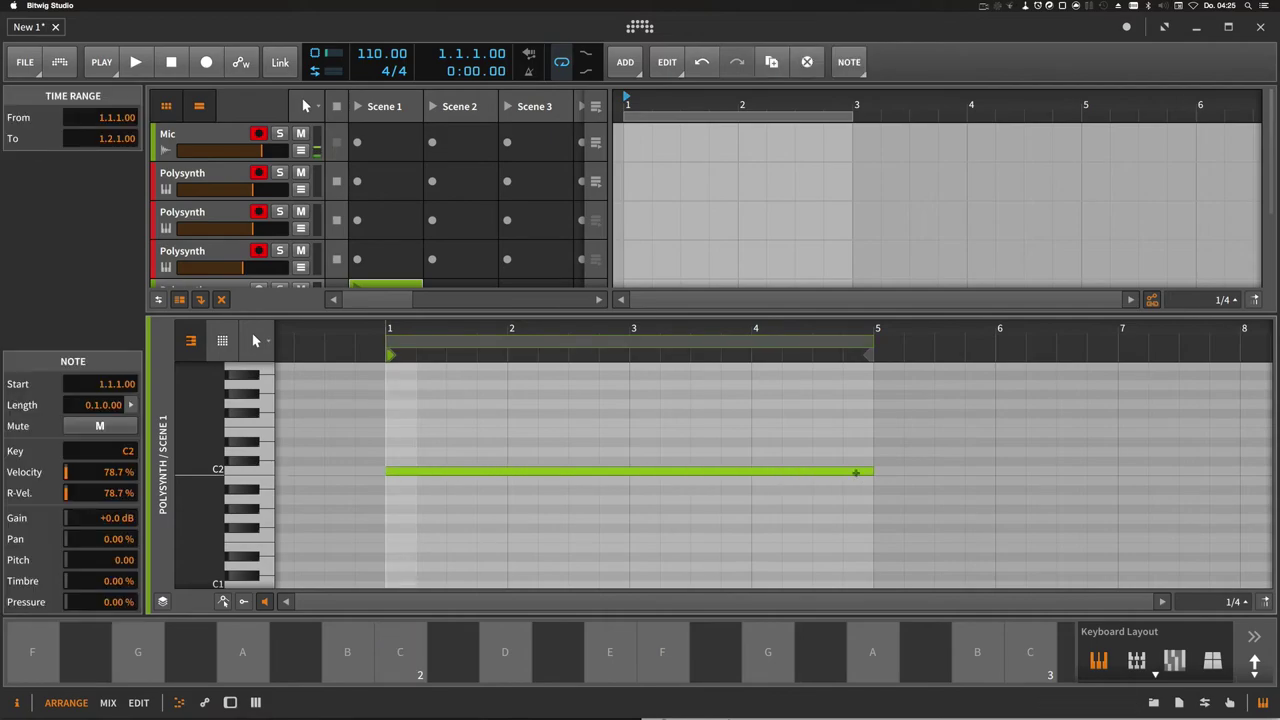
pyautogui.moveTo(409, 471)
pyautogui.mouseDown()
pyautogui.moveTo(402, 440)
pyautogui.moveTo(443, 412)
pyautogui.mouseUp()
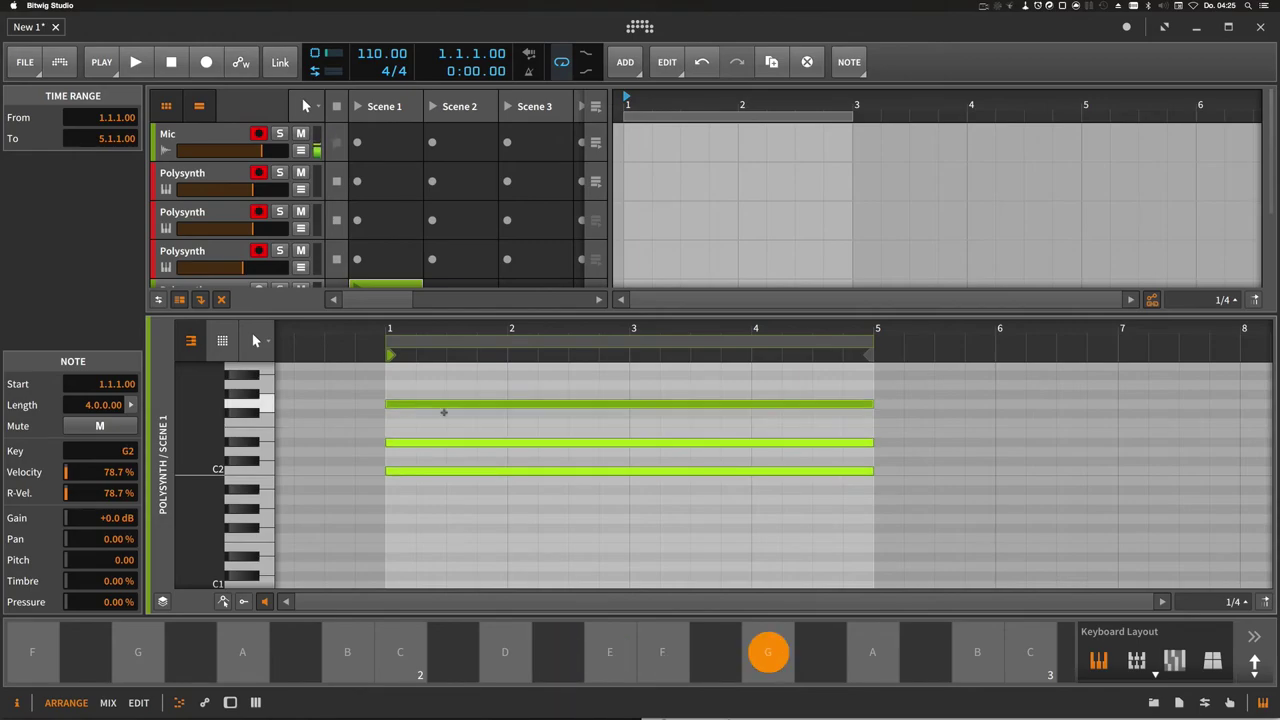
pyautogui.scroll(-2, 360, 248)
pyautogui.click(358, 243)
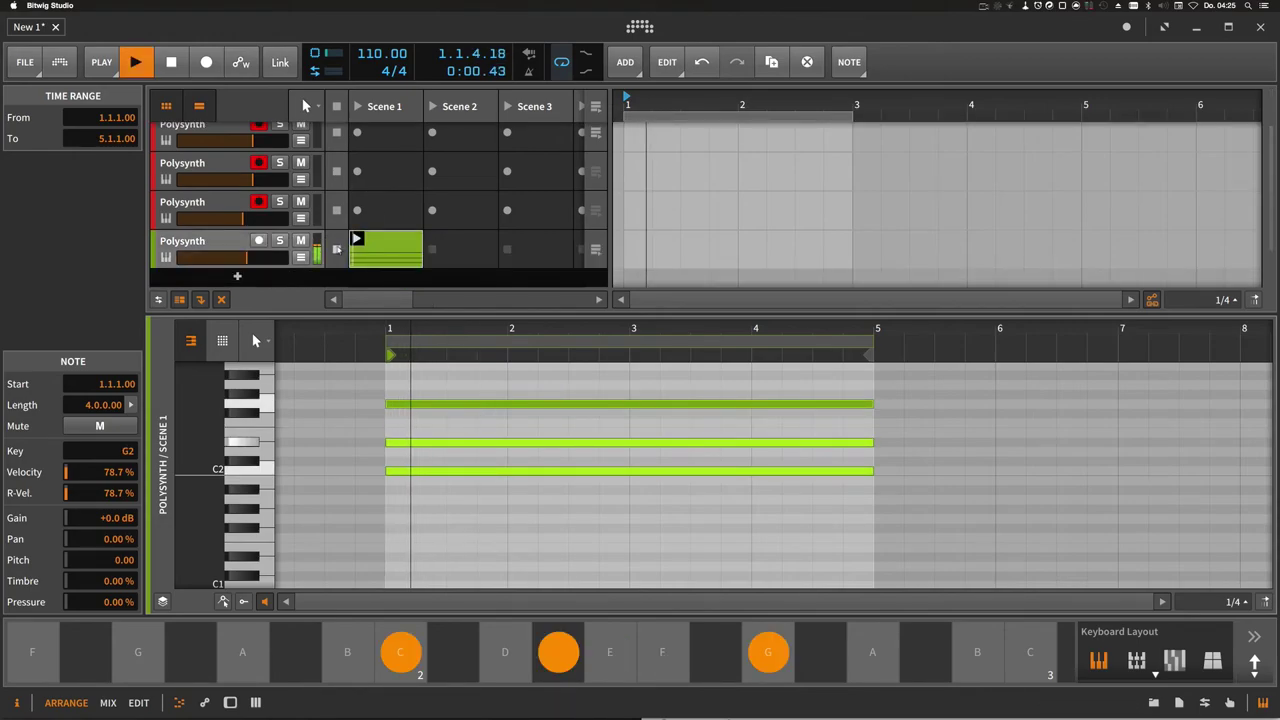
pyautogui.press('d')
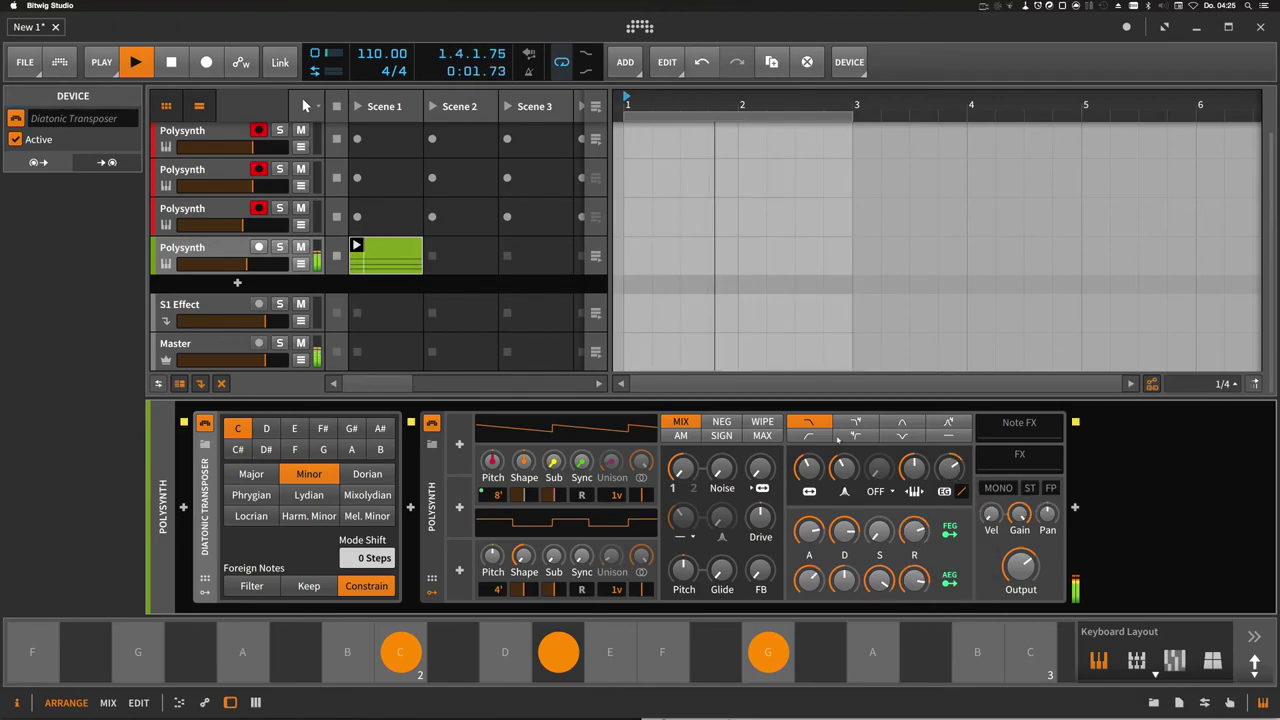
# Switch the pad Polysynth to another filter mode and 5-voice unison, then insert Delay-2 after it
pyautogui.click(855, 421)
pyautogui.scroll(4, 613, 470)
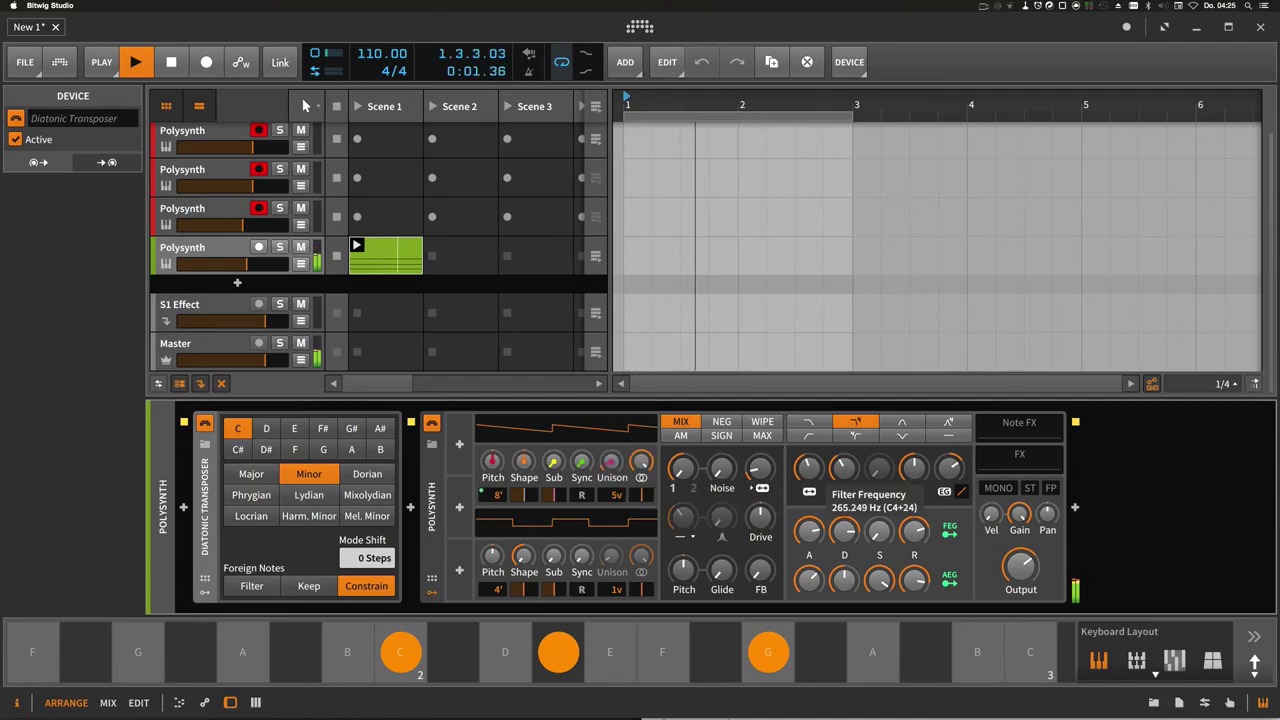
pyautogui.click(1075, 507)
pyautogui.write('delay')
pyautogui.press('Down')
pyautogui.press('Down')
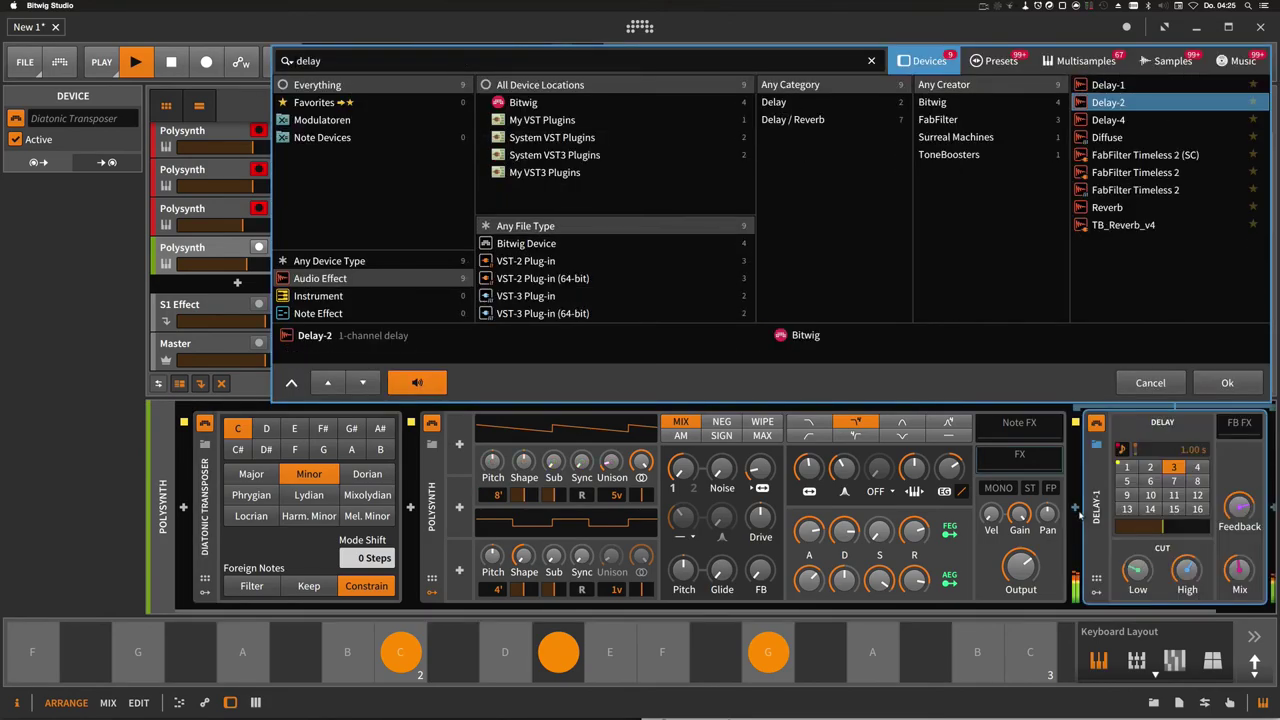
pyautogui.press('Return')
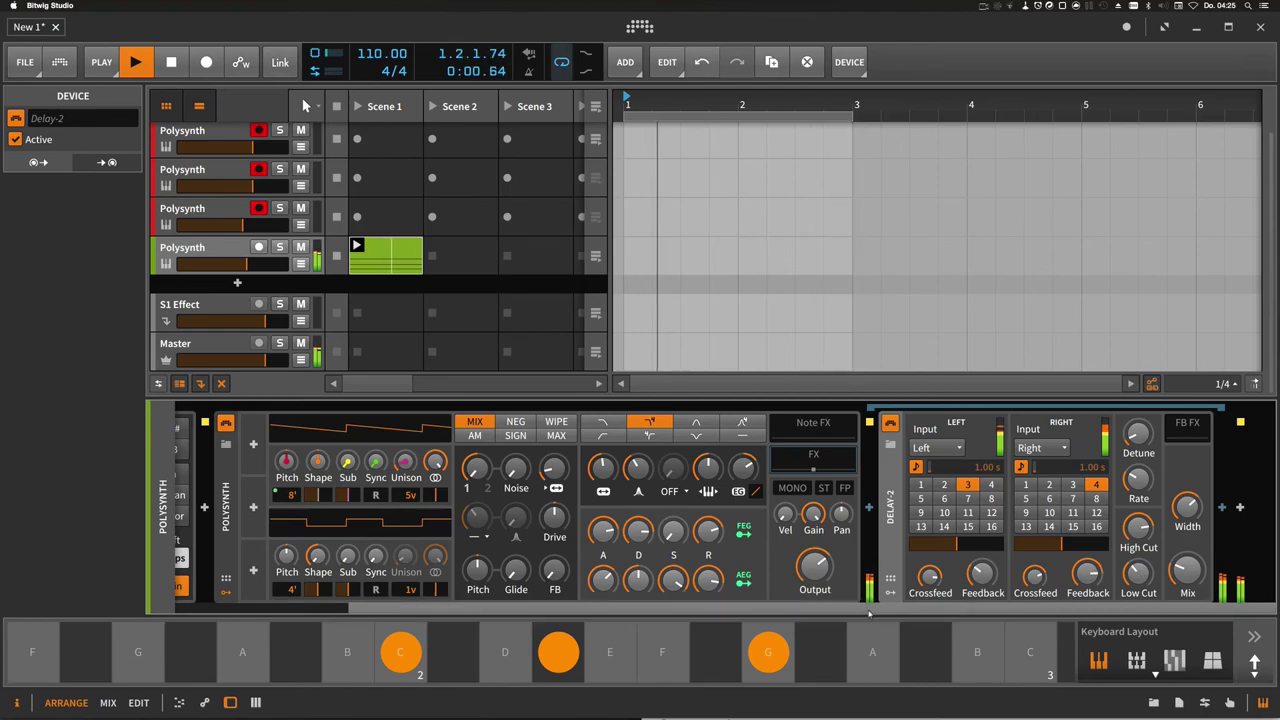
# Add a Reverb after Delay-2, set to Hall with decay raised to about 7.3 s
pyautogui.click(1221, 507)
pyautogui.write('re')
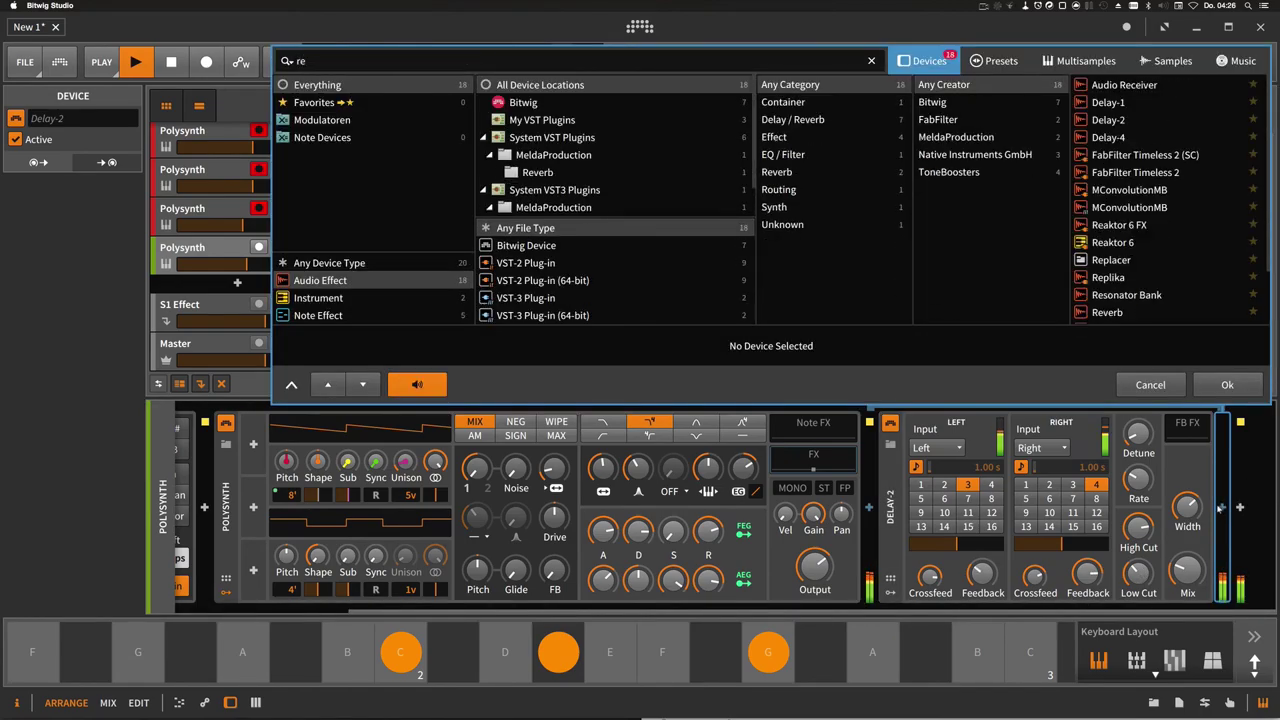
pyautogui.write('ver')
pyautogui.doubleClick(1130, 207)
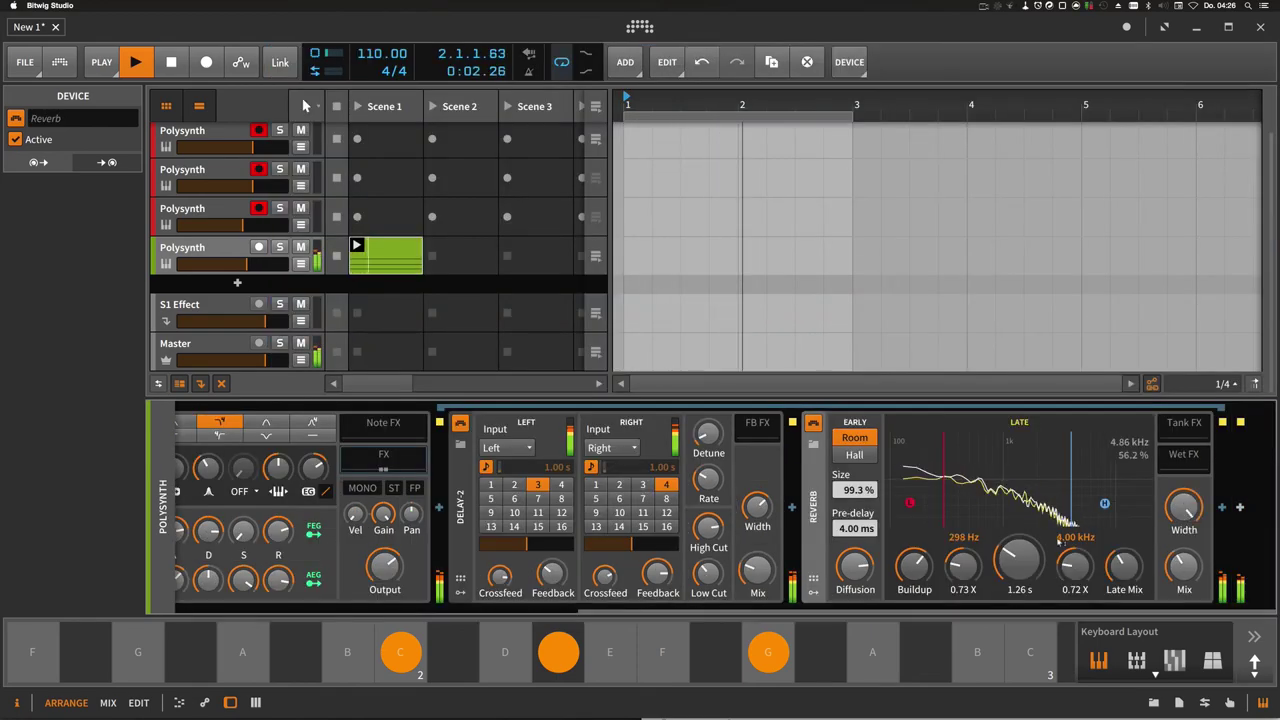
pyautogui.moveTo(1019, 565); pyautogui.dragTo(1019, 556)
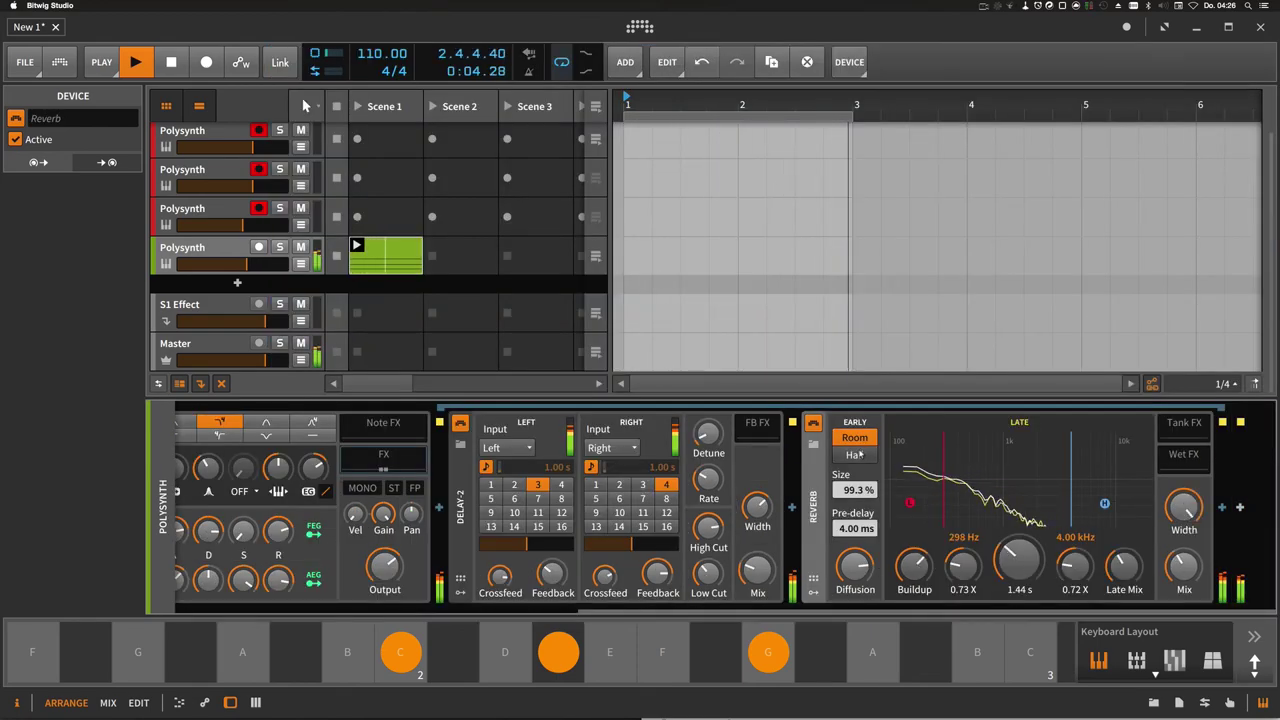
pyautogui.click(854, 454)
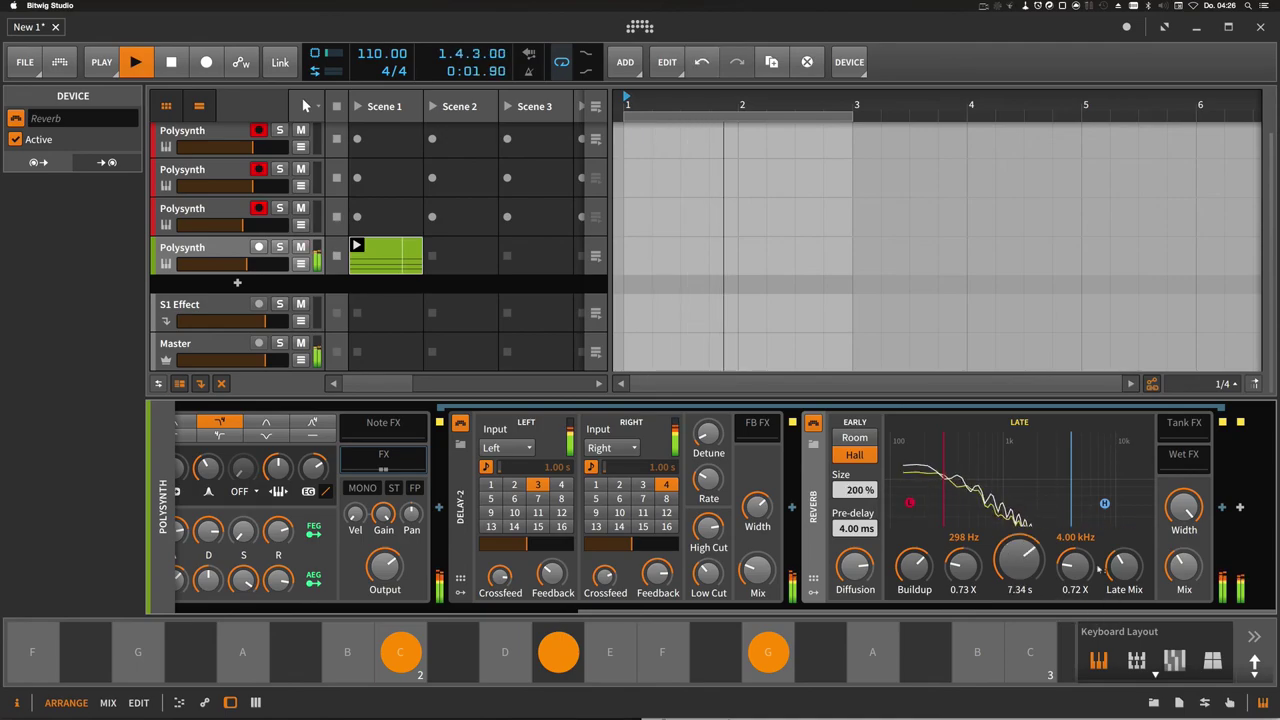
pyautogui.moveTo(1019, 560); pyautogui.dragTo(1019, 480)
pyautogui.hscroll(-5, 1018, 607)
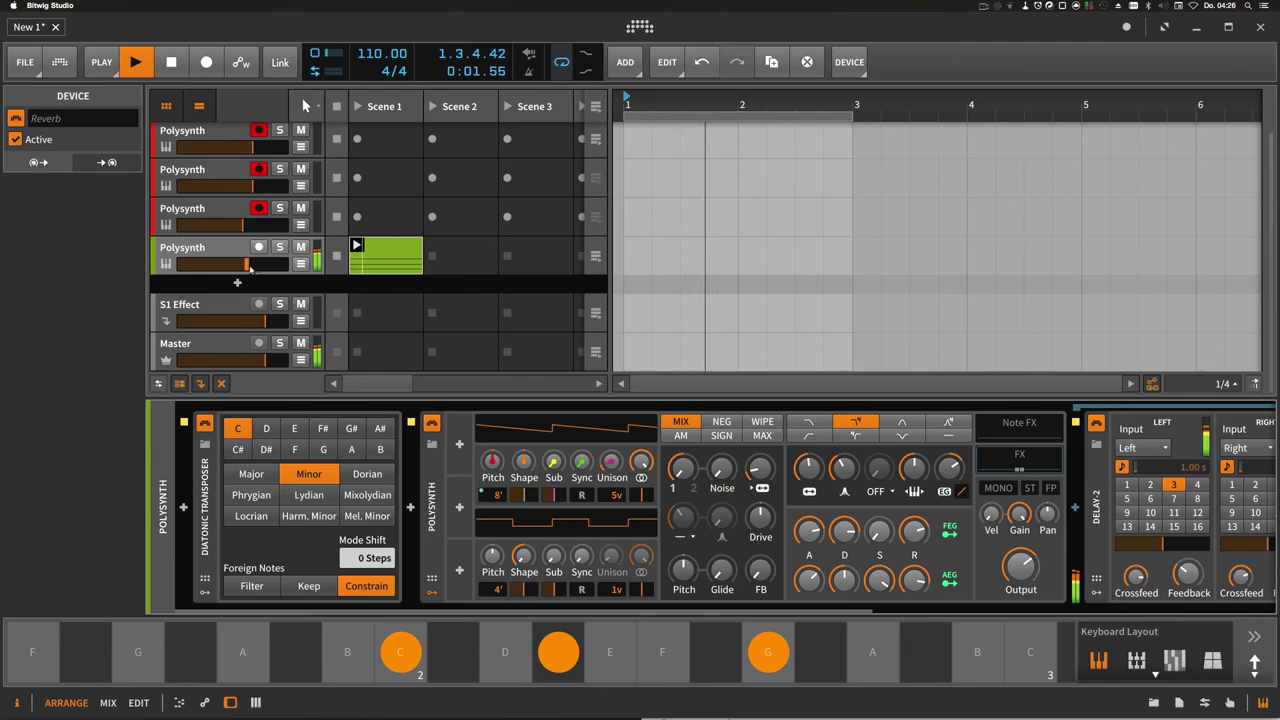
# Adjust the chord pad track's volume fader to about -3.45 dB
pyautogui.moveTo(246, 264); pyautogui.dragTo(248, 265)
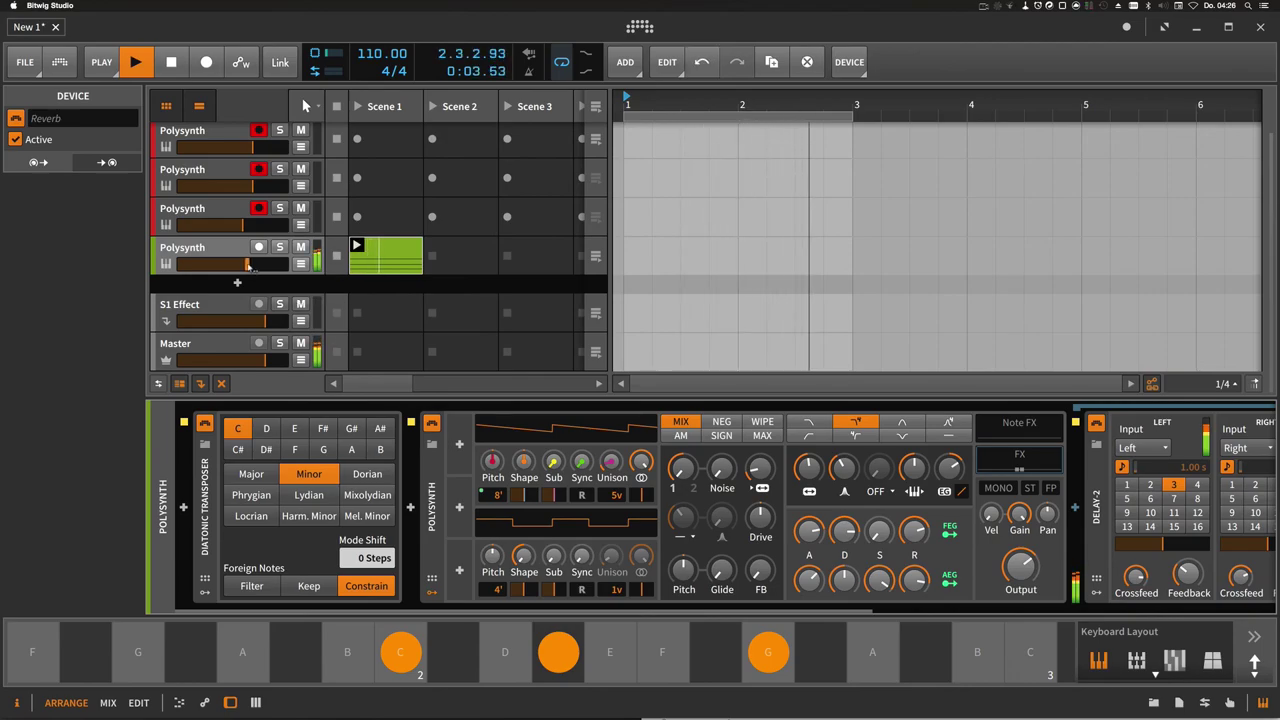
pyautogui.scroll(1, 255, 267)
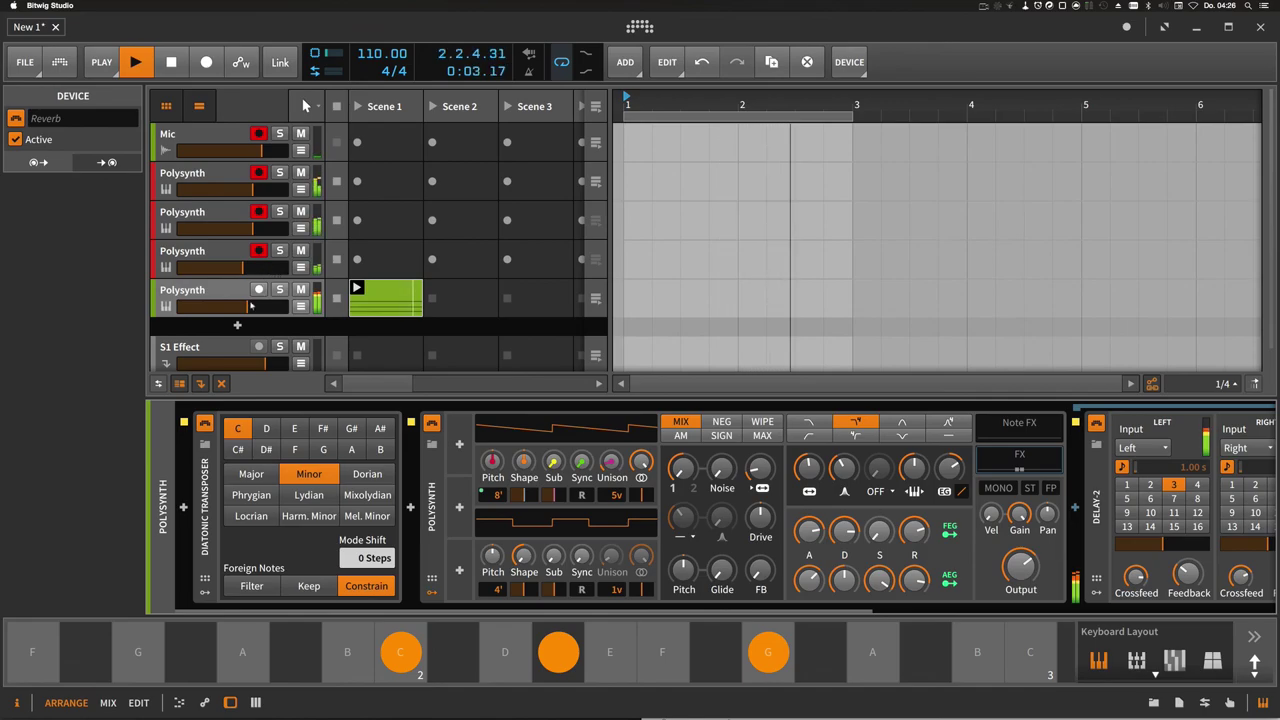
pyautogui.moveTo(248, 306); pyautogui.dragTo(257, 306)
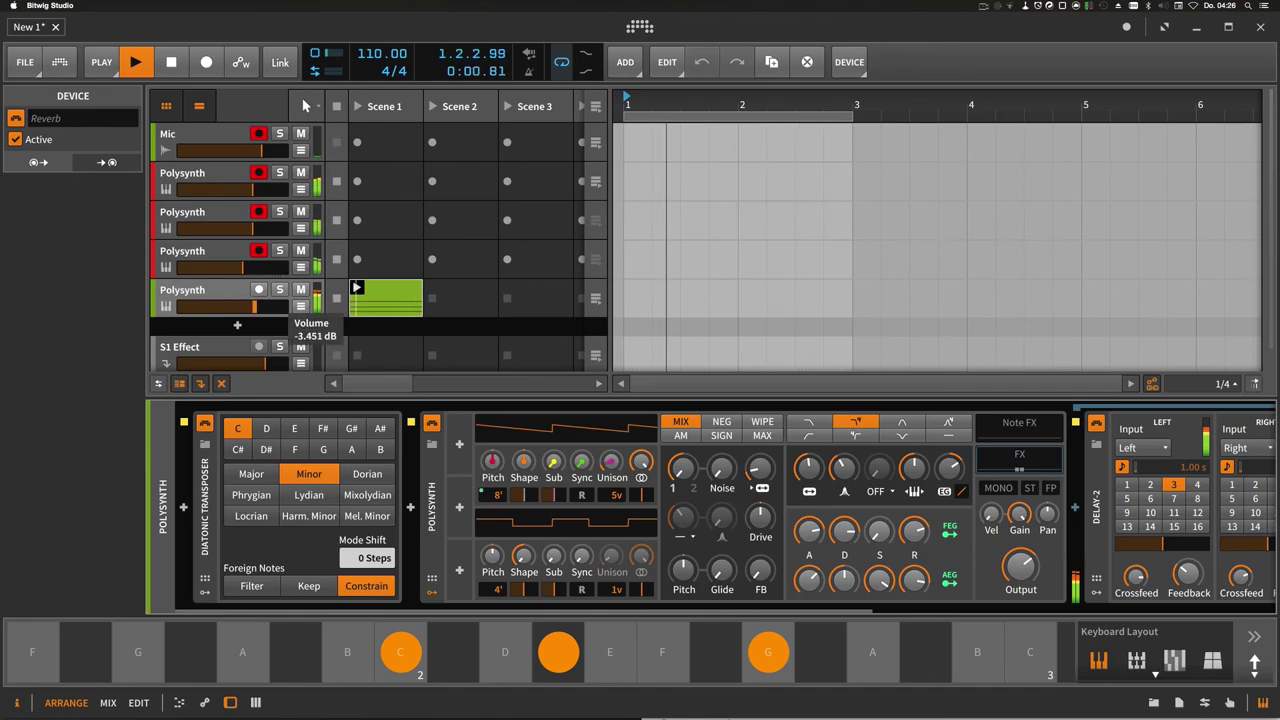